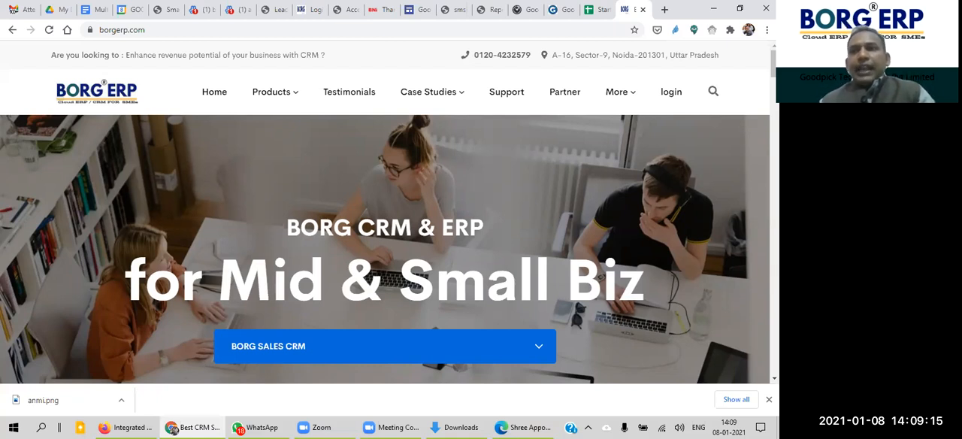
Step: Open the BORG ERP website's login page and show its sign-in form
{"action": "scroll", "coordinate": [757, 79], "scroll_direction": "down", "scroll_amount": 1}
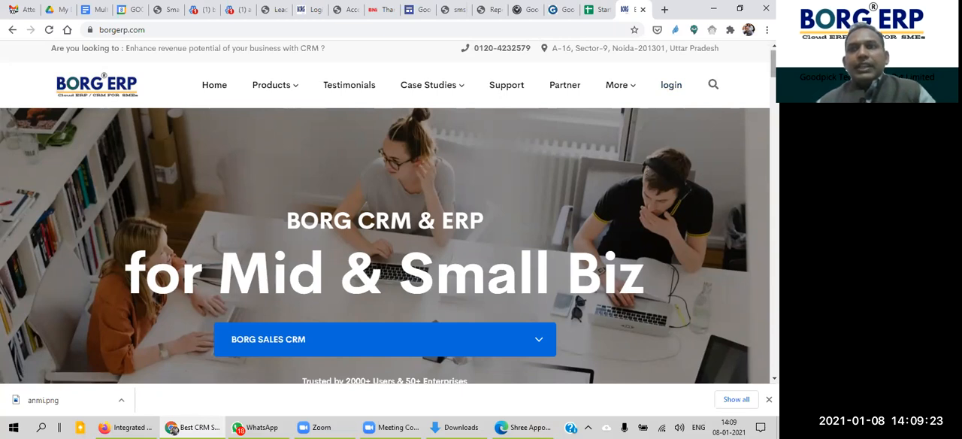
{"action": "left_click", "coordinate": [673, 90]}
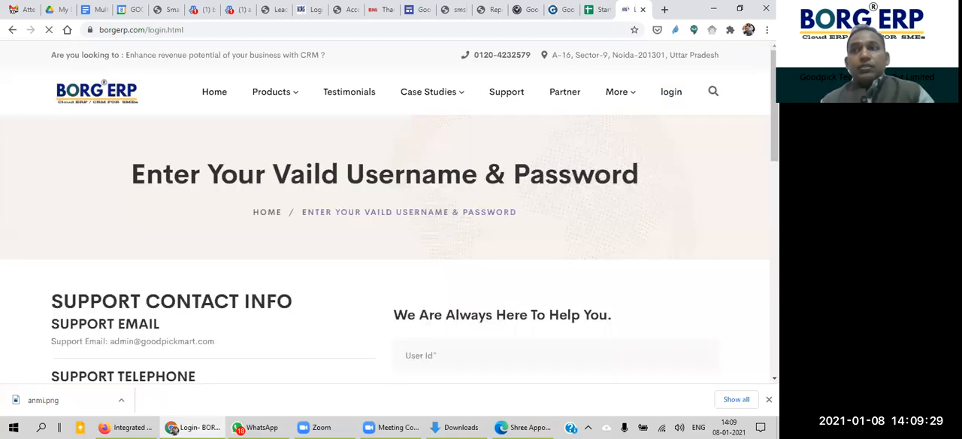
{"action": "scroll", "coordinate": [452, 131], "scroll_direction": "down", "scroll_amount": 3}
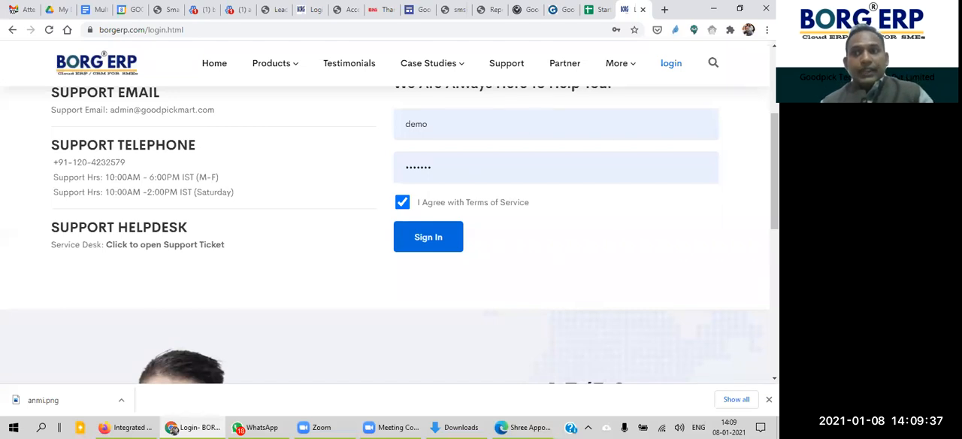
{"action": "scroll", "coordinate": [445, 111], "scroll_direction": "down", "scroll_amount": 1}
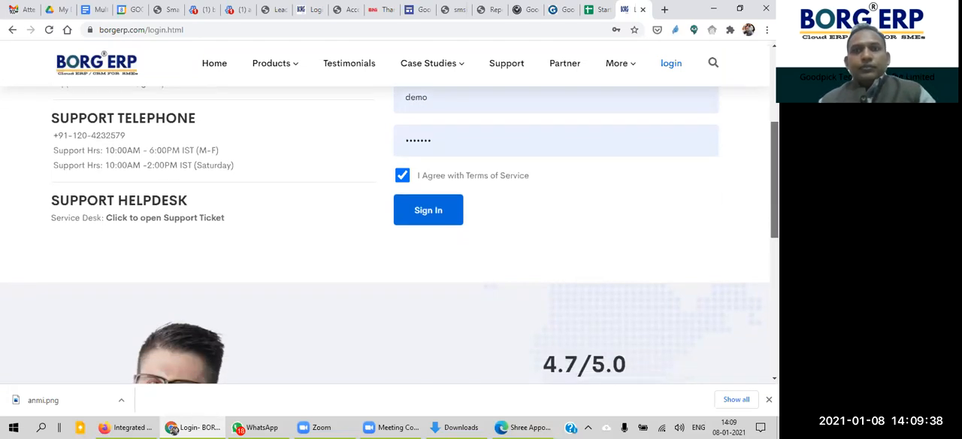
Step: Sign in with the prefilled demo account and confirm logging out of its other active session
{"action": "left_click", "coordinate": [443, 106]}
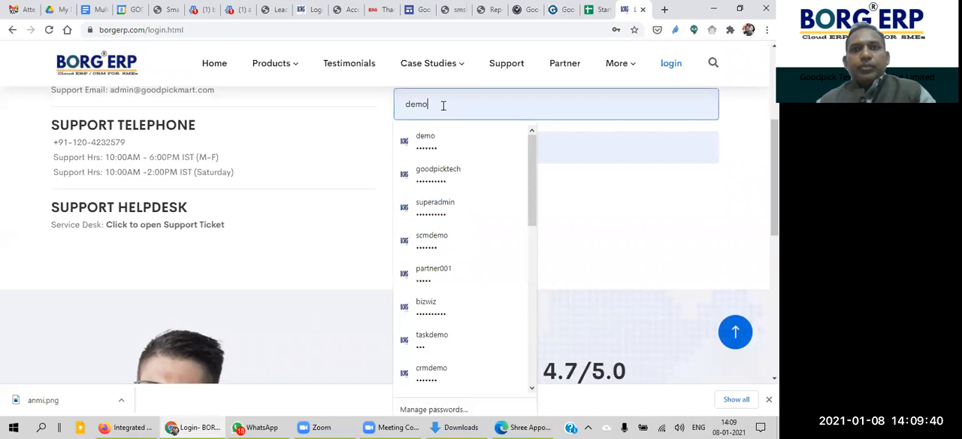
{"action": "left_click", "coordinate": [346, 119]}
{"action": "left_click", "coordinate": [455, 149]}
{"action": "left_click", "coordinate": [340, 165]}
{"action": "left_click", "coordinate": [429, 217]}
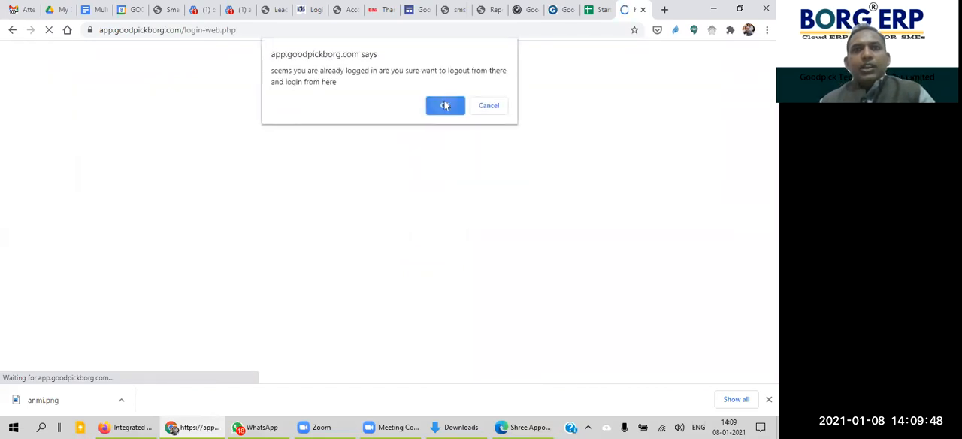
{"action": "left_click", "coordinate": [445, 105]}
{"action": "left_click", "coordinate": [491, 184]}
{"action": "mouse_move", "coordinate": [774, 97]}
{"action": "left_mouse_down"}
{"action": "mouse_move", "coordinate": [775, 118]}
{"action": "mouse_move", "coordinate": [774, 99]}
{"action": "left_mouse_up"}
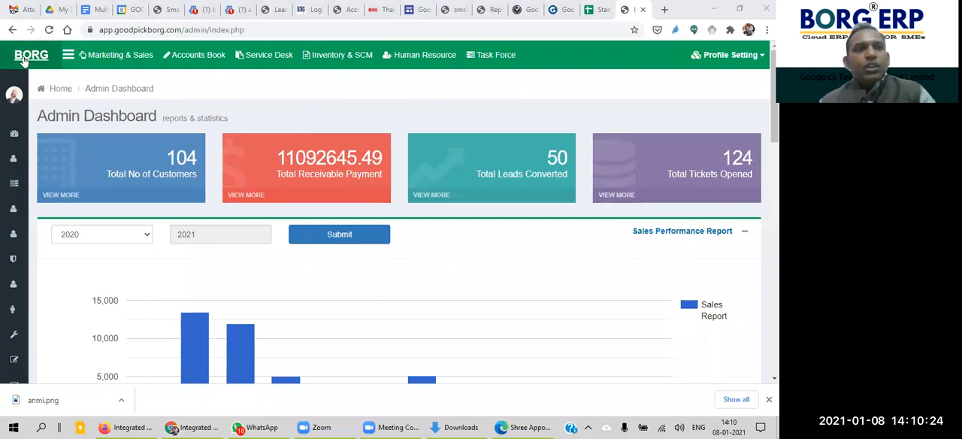
Step: Expand the admin side navigation and view the User Management page followed by the Team Structure page
{"action": "left_click", "coordinate": [69, 57]}
{"action": "left_click", "coordinate": [69, 57]}
{"action": "left_click", "coordinate": [69, 58]}
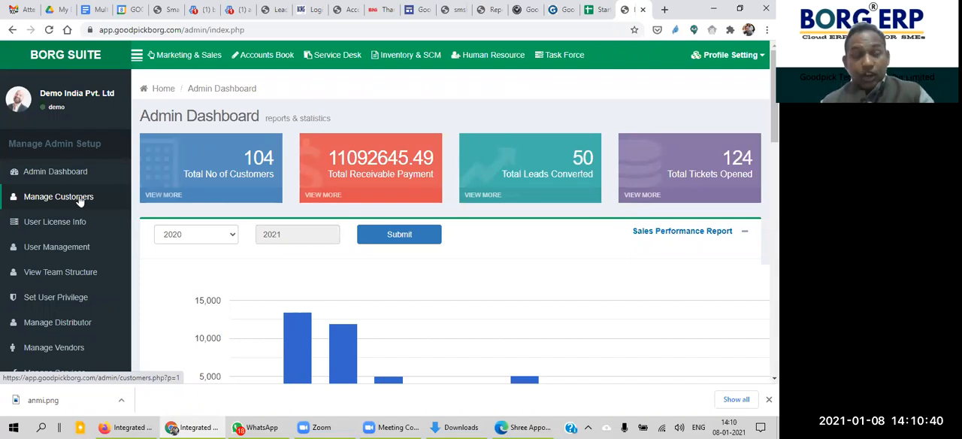
{"action": "left_click", "coordinate": [77, 250]}
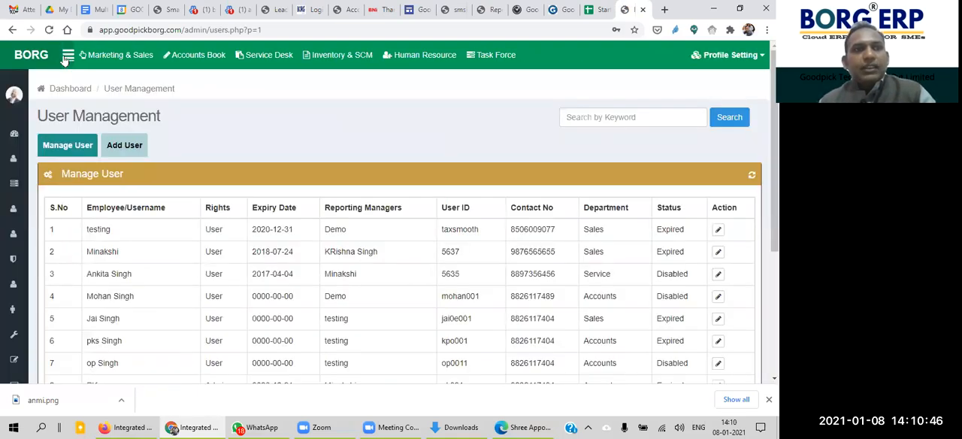
{"action": "left_click", "coordinate": [68, 56]}
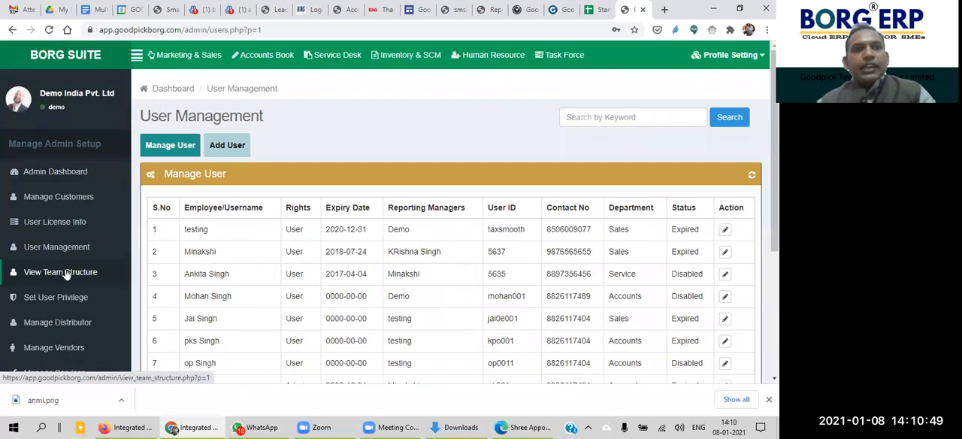
{"action": "left_click", "coordinate": [66, 275]}
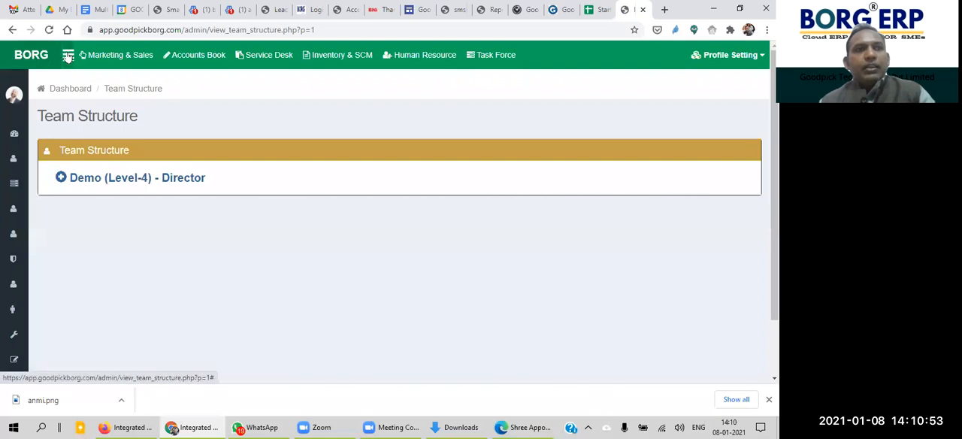
Step: Look through the admin setup options and open the Service Desk dashboard
{"action": "left_click", "coordinate": [67, 57]}
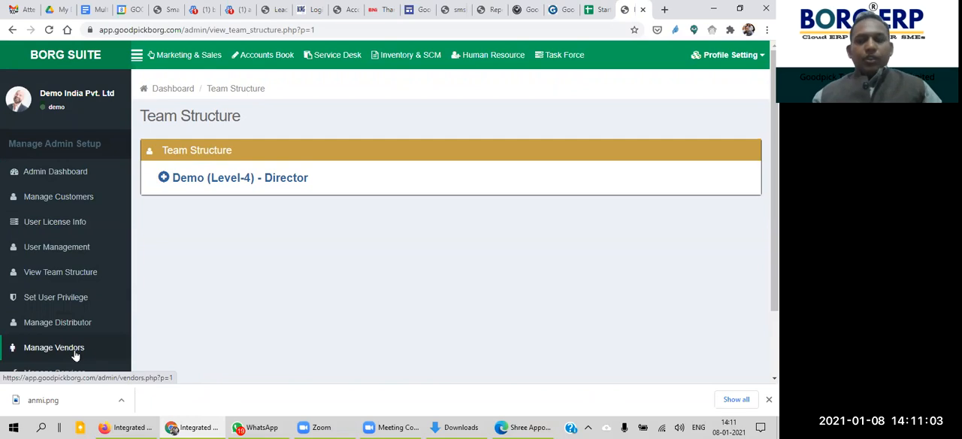
{"action": "scroll", "coordinate": [75, 354], "scroll_direction": "down", "scroll_amount": 1}
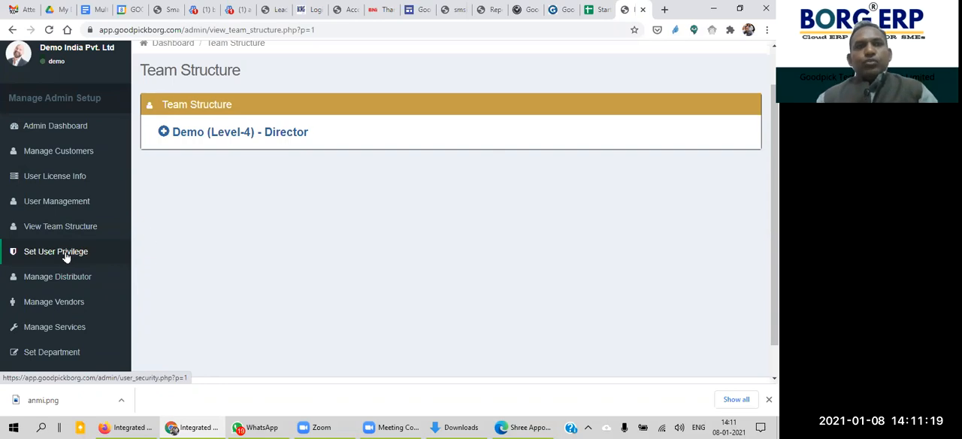
{"action": "scroll", "coordinate": [700, 199], "scroll_direction": "up", "scroll_amount": 1}
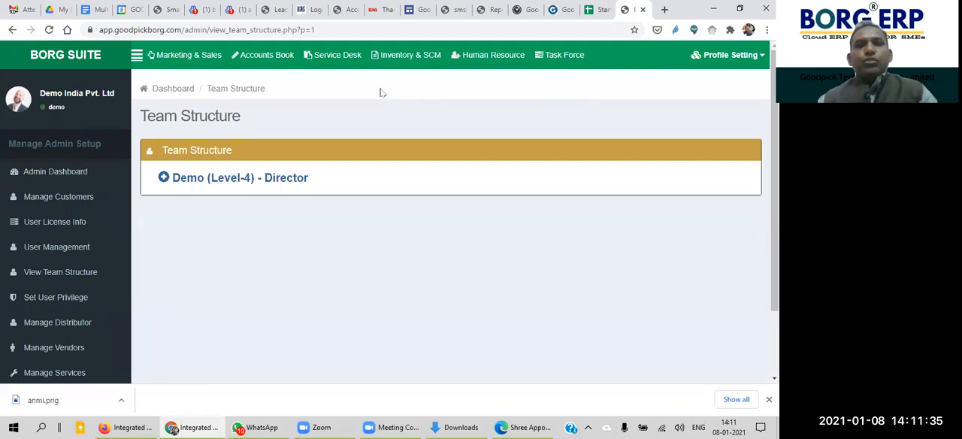
{"action": "left_click", "coordinate": [340, 62]}
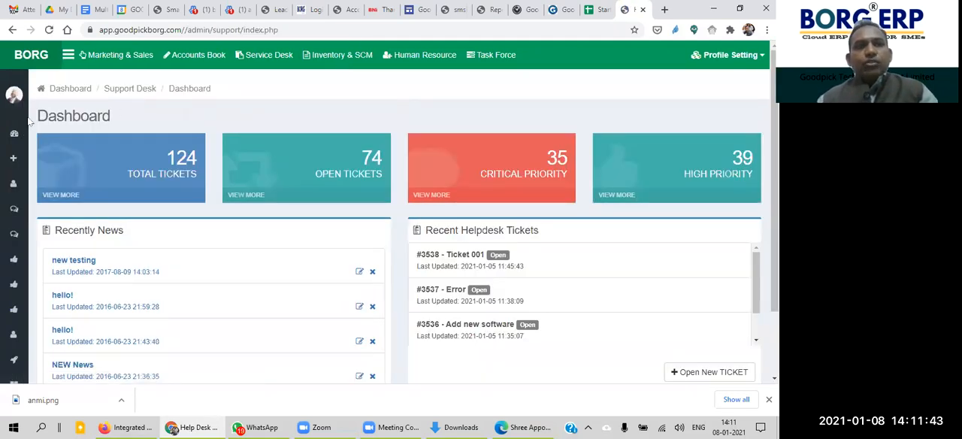
{"action": "mouse_move", "coordinate": [22, 128]}
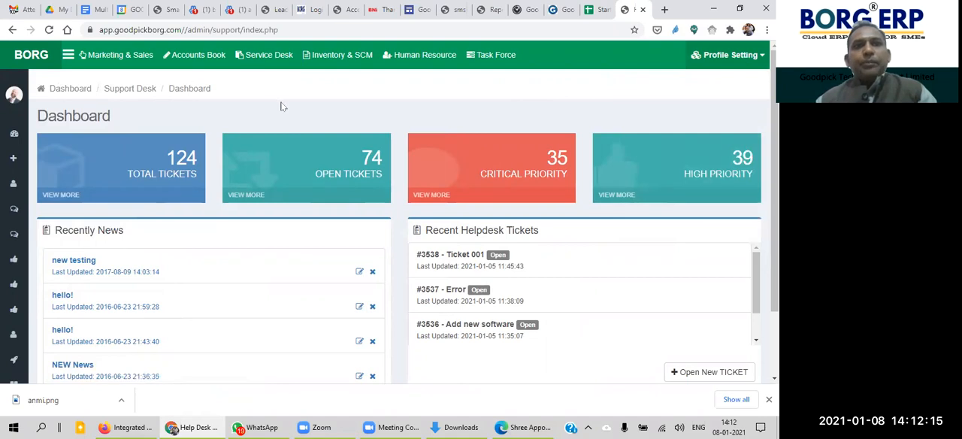
Step: Return to the Admin Dashboard and open the Set User Privilege page
{"action": "left_click", "coordinate": [31, 57]}
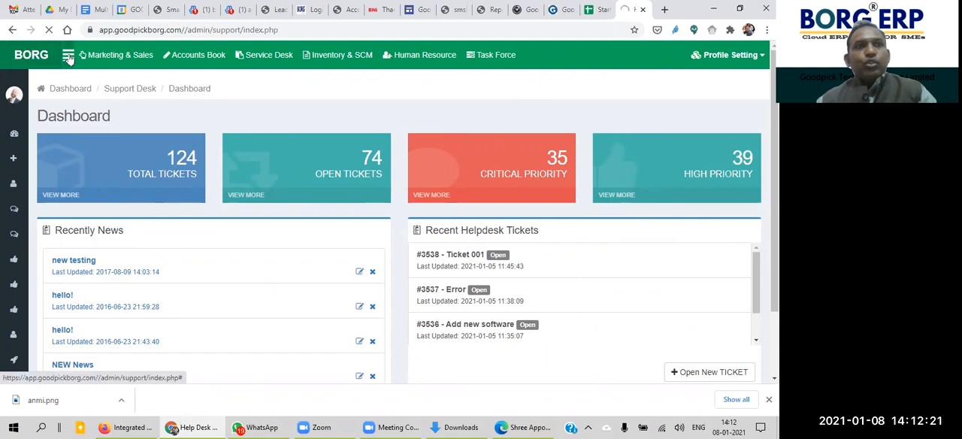
{"action": "left_click", "coordinate": [68, 57]}
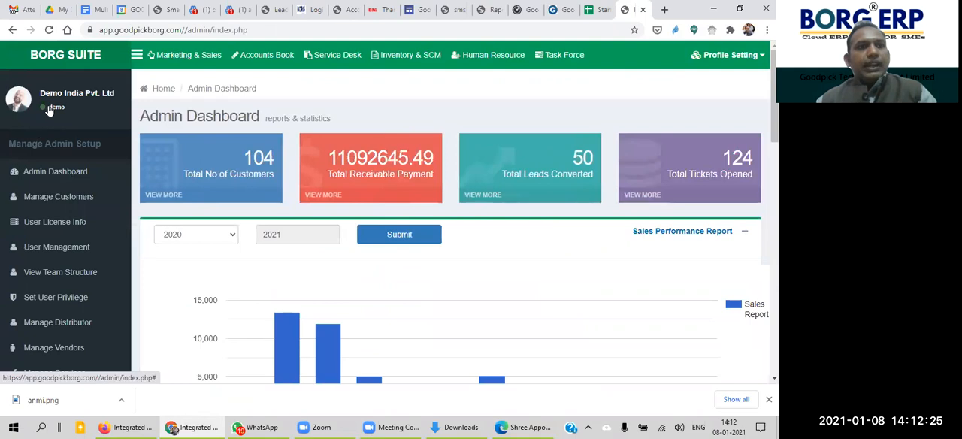
{"action": "left_click", "coordinate": [29, 65]}
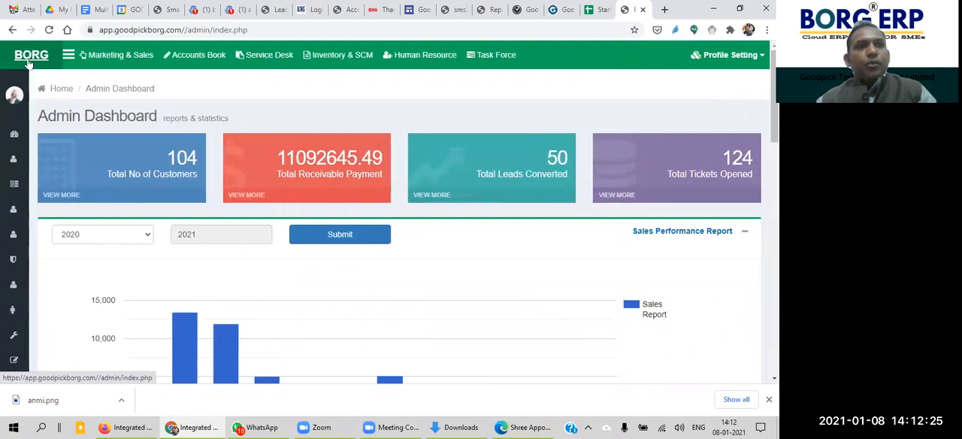
{"action": "left_click", "coordinate": [69, 57]}
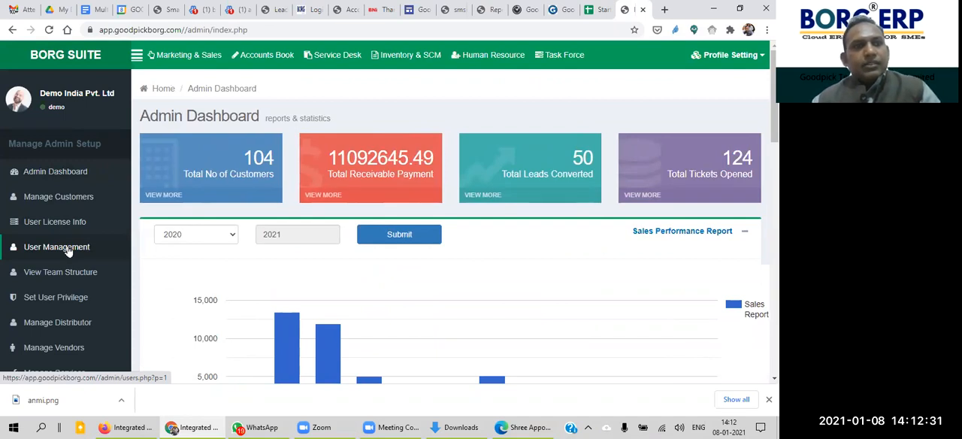
{"action": "left_click", "coordinate": [62, 299]}
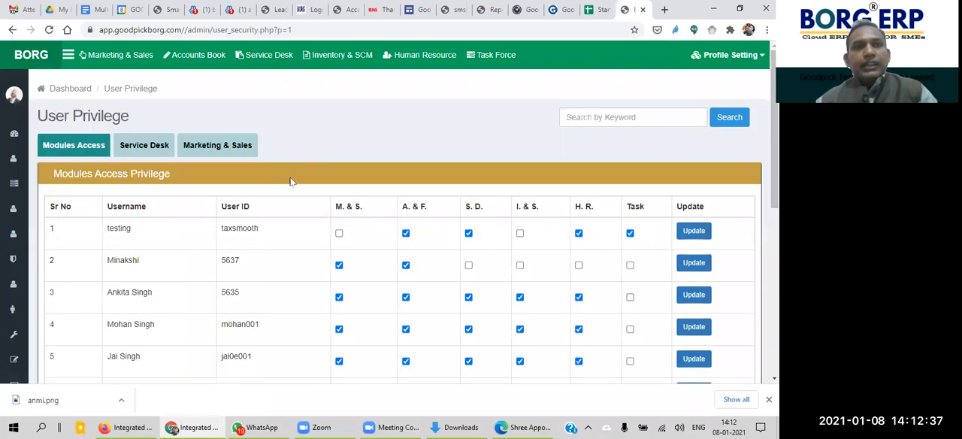
Step: Examine the module access table and the module abbreviations explained in the User Guidelines
{"action": "mouse_move", "coordinate": [774, 127]}
{"action": "left_mouse_down"}
{"action": "mouse_move", "coordinate": [774, 160]}
{"action": "mouse_move", "coordinate": [774, 128]}
{"action": "left_mouse_up"}
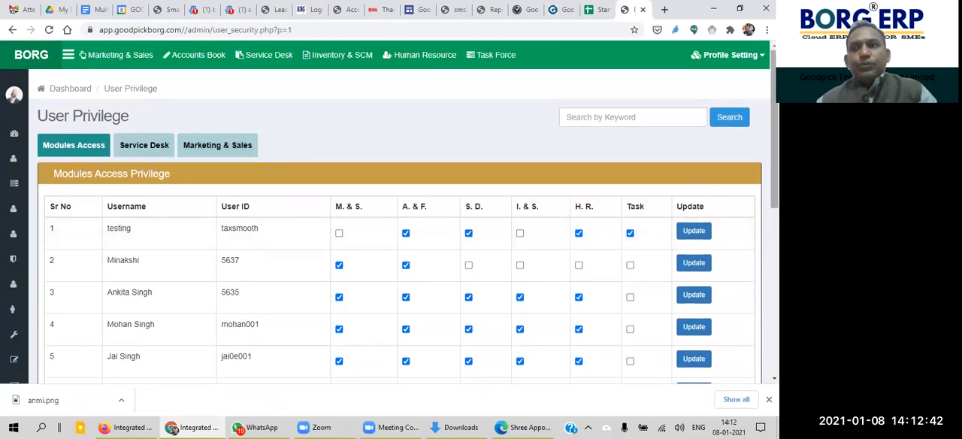
{"action": "left_click_drag", "start_coordinate": [774, 154], "coordinate": [774, 196]}
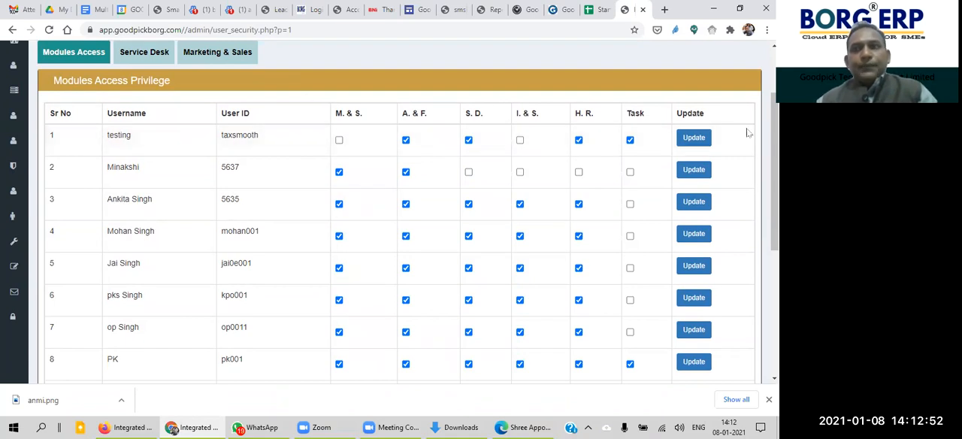
{"action": "scroll", "coordinate": [748, 133], "scroll_direction": "down", "scroll_amount": 1}
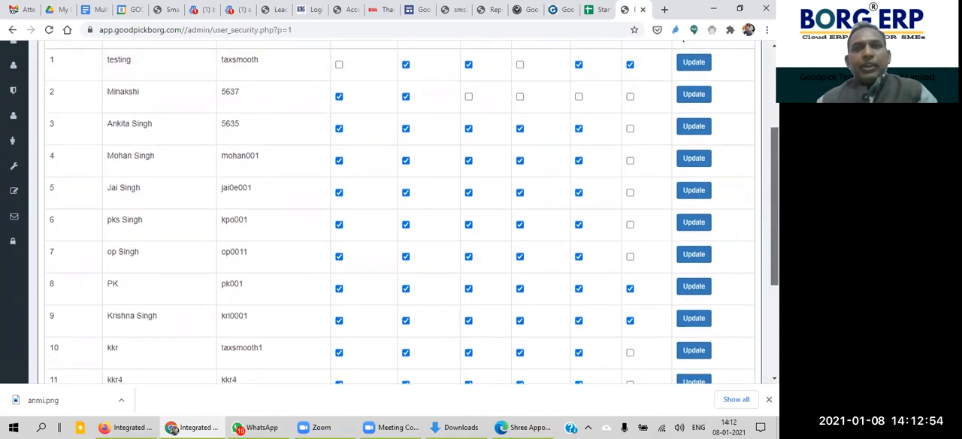
{"action": "scroll", "coordinate": [182, 308], "scroll_direction": "down", "scroll_amount": 3}
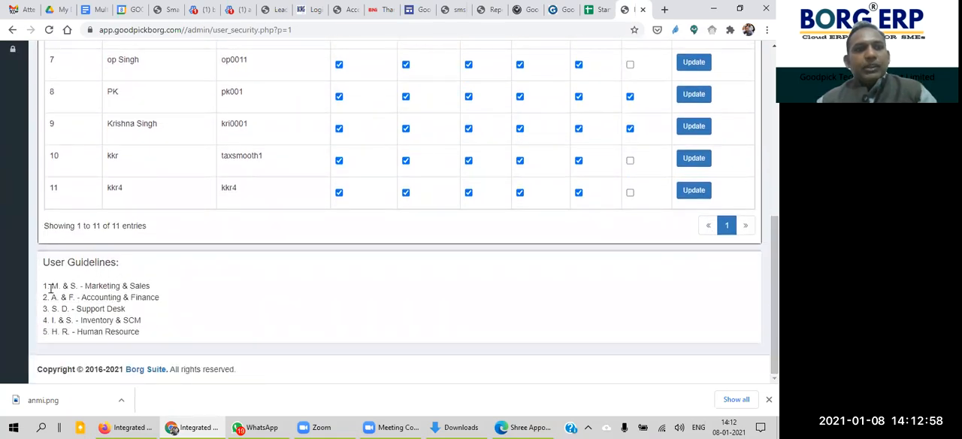
{"action": "left_click_drag", "start_coordinate": [51, 289], "coordinate": [120, 307]}
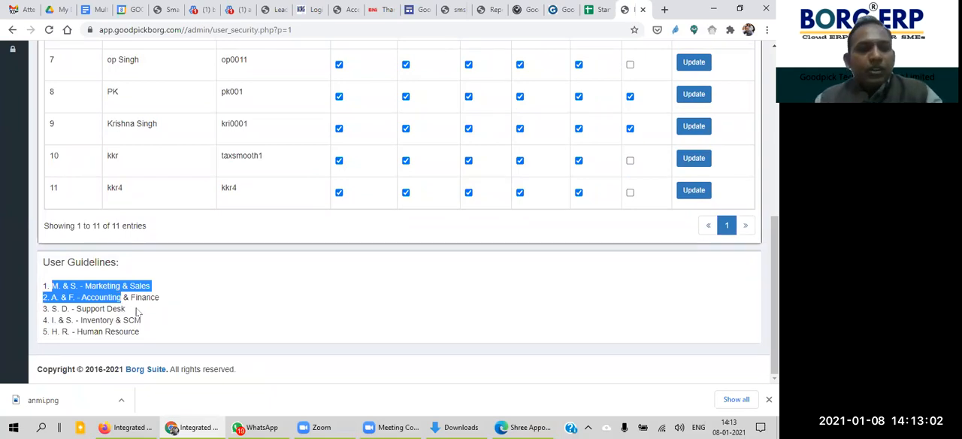
{"action": "left_click", "coordinate": [137, 310]}
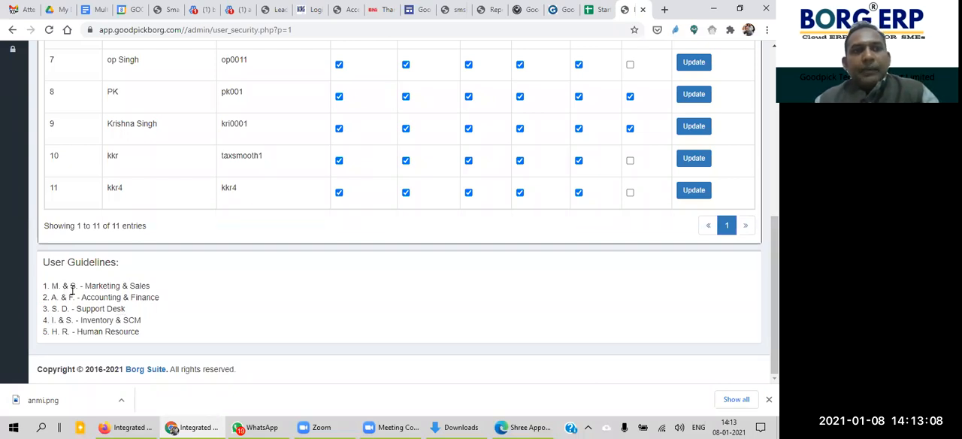
{"action": "left_click_drag", "start_coordinate": [775, 292], "coordinate": [774, 196]}
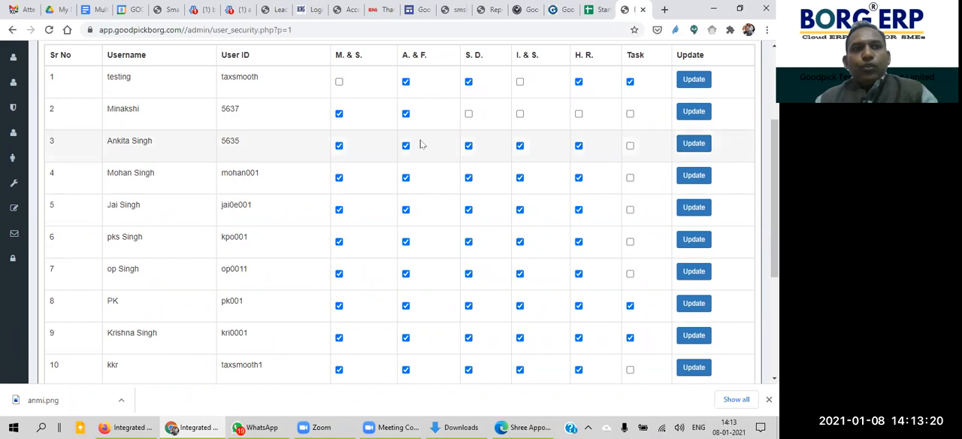
Step: Grant the user in row 2 access to the S. D. (Support Desk) module and update that user's privileges
{"action": "double_click", "coordinate": [107, 112]}
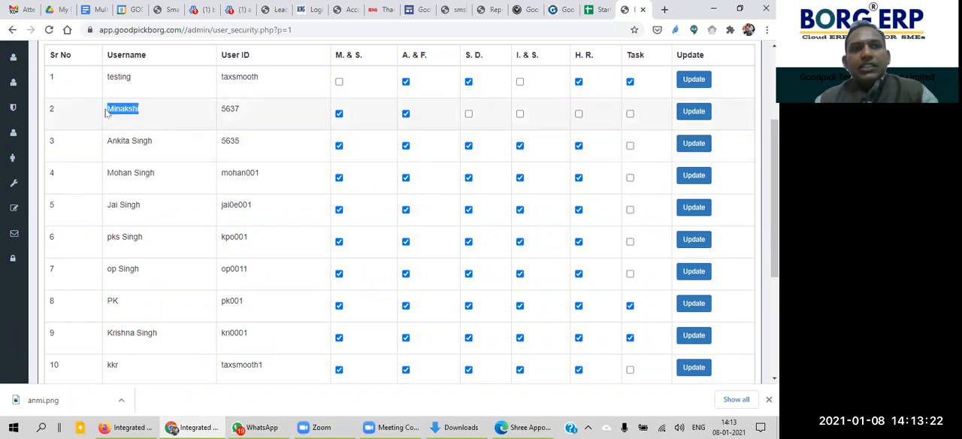
{"action": "left_click", "coordinate": [159, 118]}
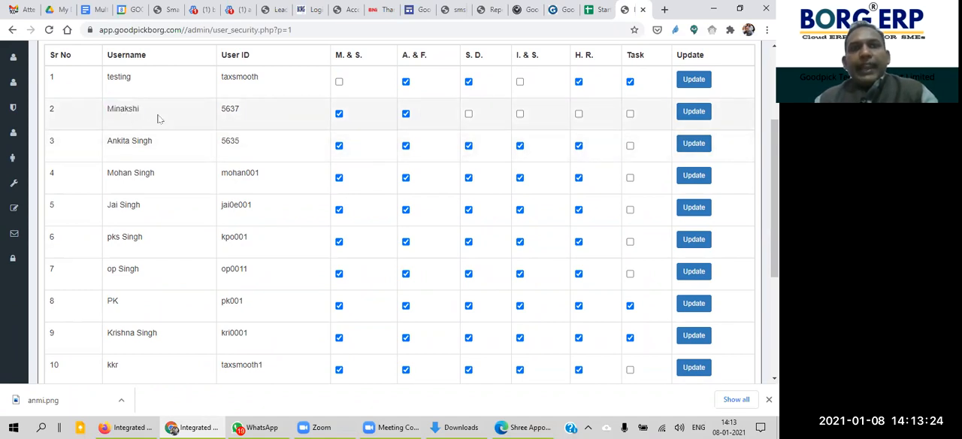
{"action": "left_click", "coordinate": [469, 115]}
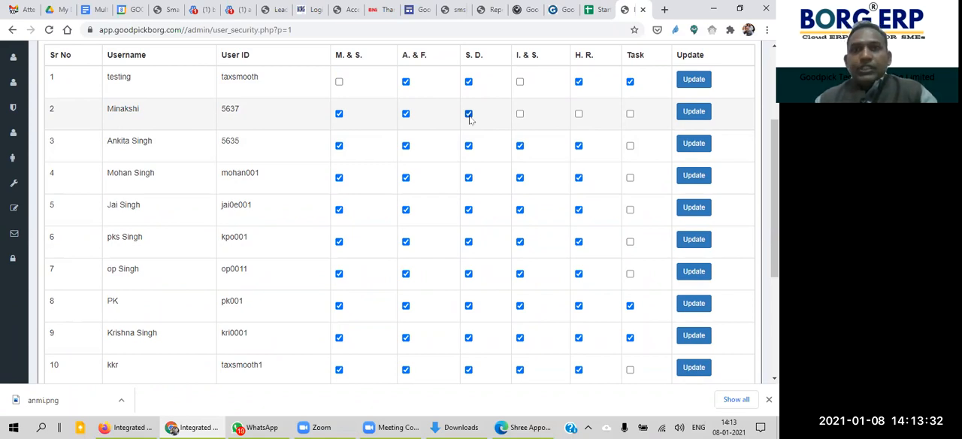
{"action": "left_click", "coordinate": [469, 115]}
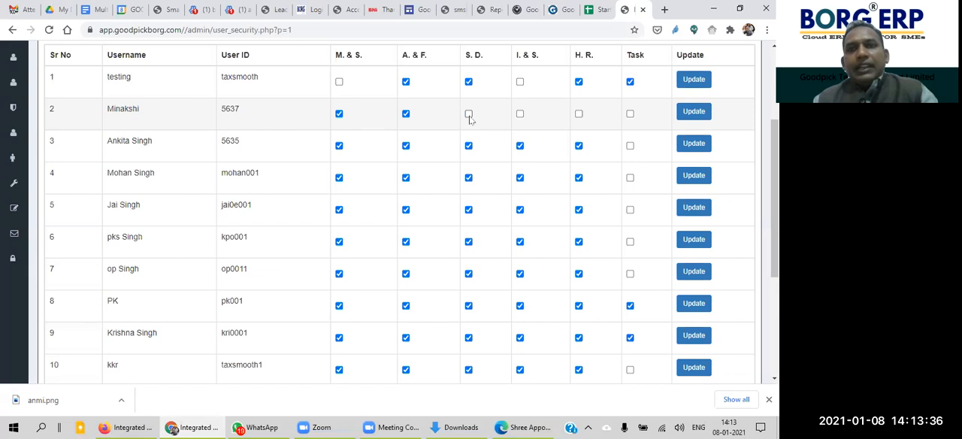
{"action": "left_click", "coordinate": [469, 115]}
{"action": "left_click", "coordinate": [469, 115]}
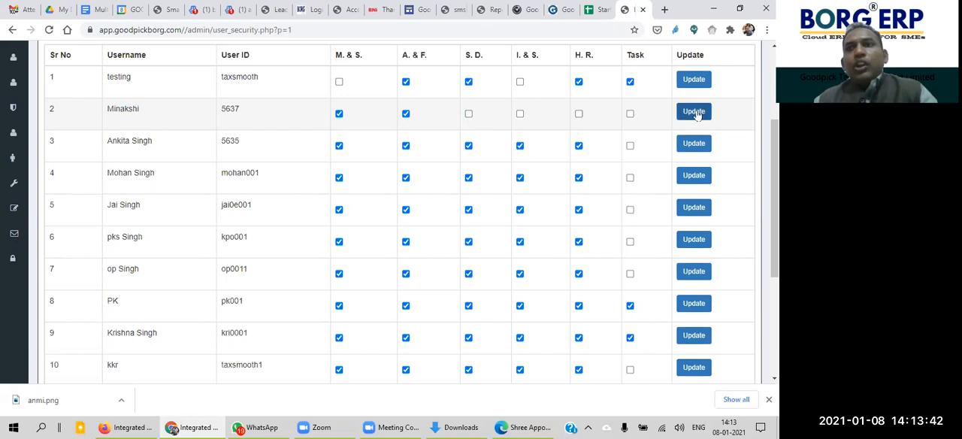
{"action": "left_click", "coordinate": [469, 115]}
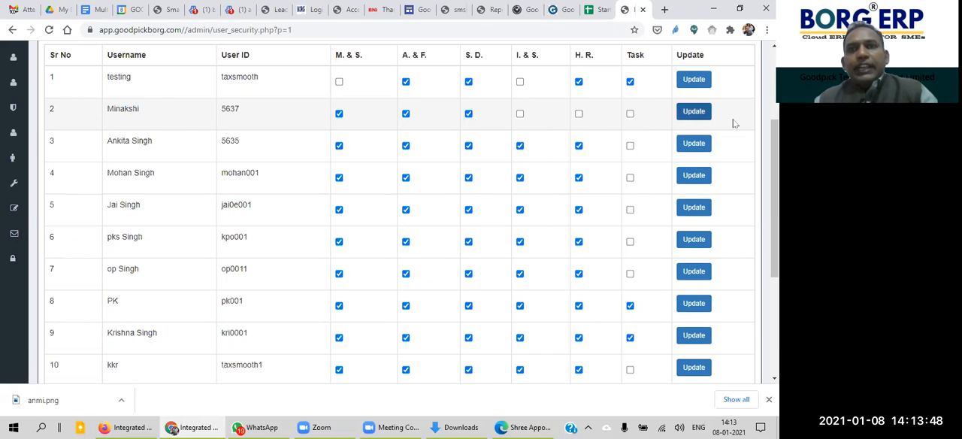
{"action": "left_click", "coordinate": [697, 113]}
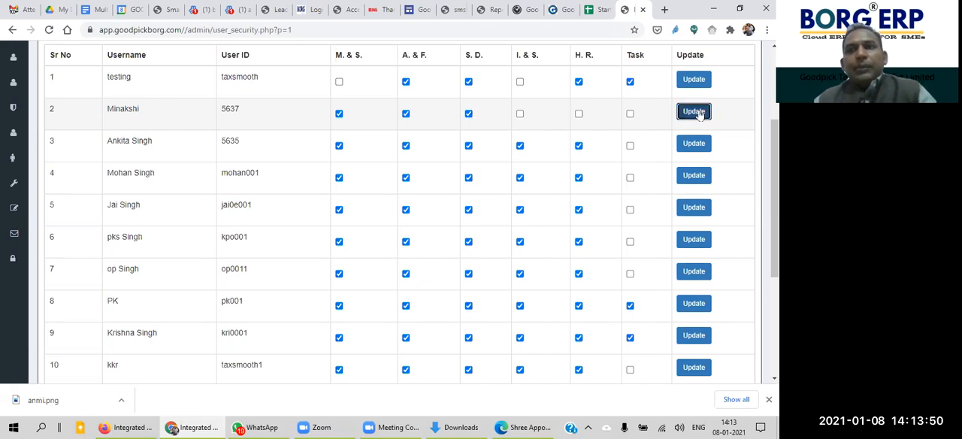
Step: Go from the User Privilege page to the Module Settings and display the Service Desk settings
{"action": "left_click", "coordinate": [492, 92]}
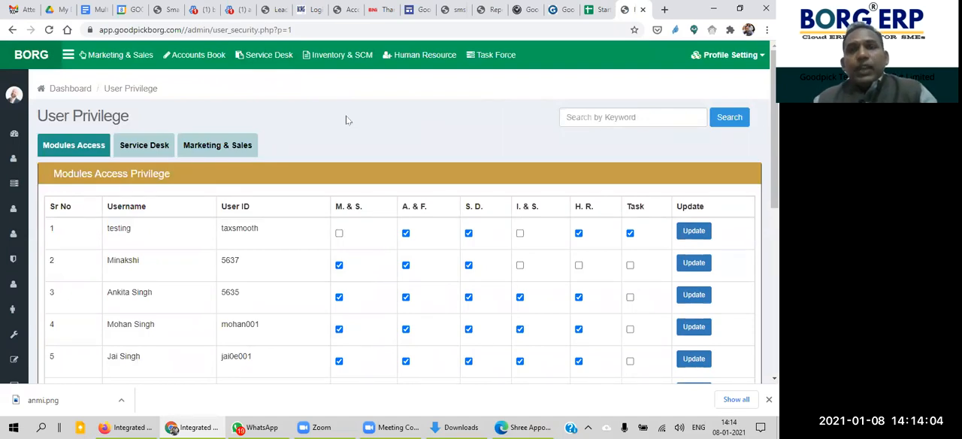
{"action": "left_click", "coordinate": [727, 59]}
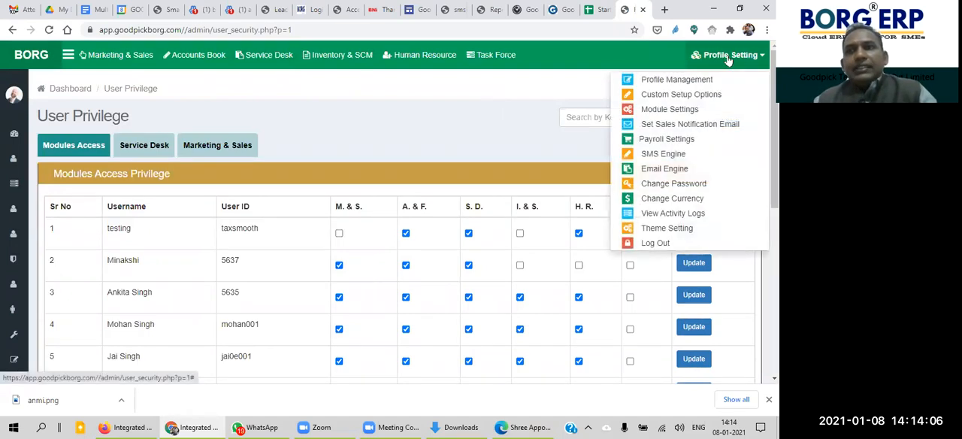
{"action": "left_click", "coordinate": [684, 111]}
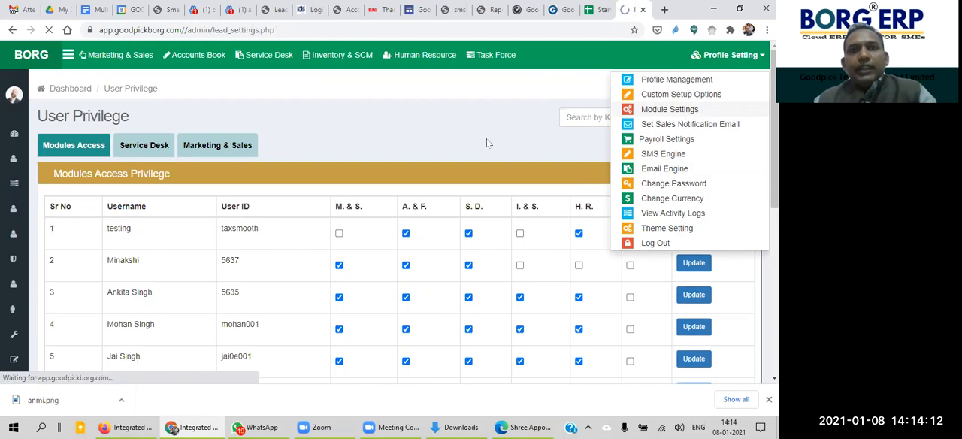
{"action": "left_click_drag", "start_coordinate": [775, 113], "coordinate": [775, 125]}
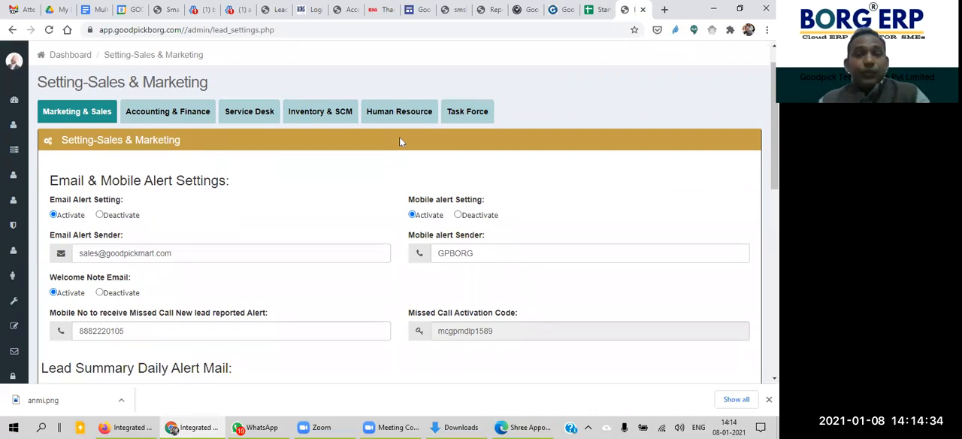
{"action": "left_click", "coordinate": [257, 115]}
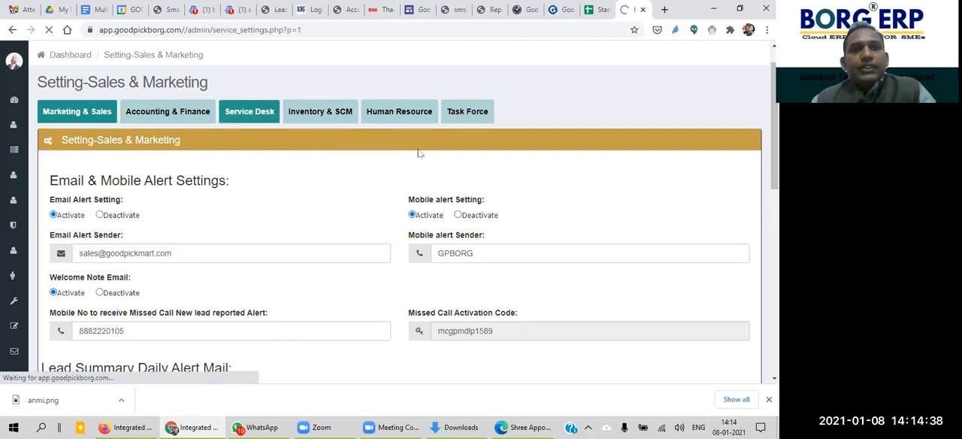
{"action": "left_click_drag", "start_coordinate": [774, 188], "coordinate": [774, 257]}
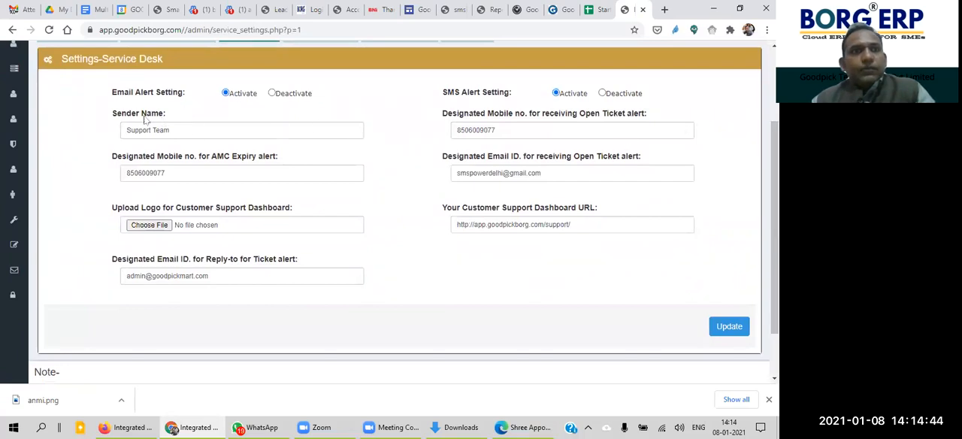
Step: Examine the Service Desk email and SMS alert settings, the sender name and the designated mobile number for AMC expiry alerts
{"action": "left_click_drag", "start_coordinate": [774, 189], "coordinate": [774, 187]}
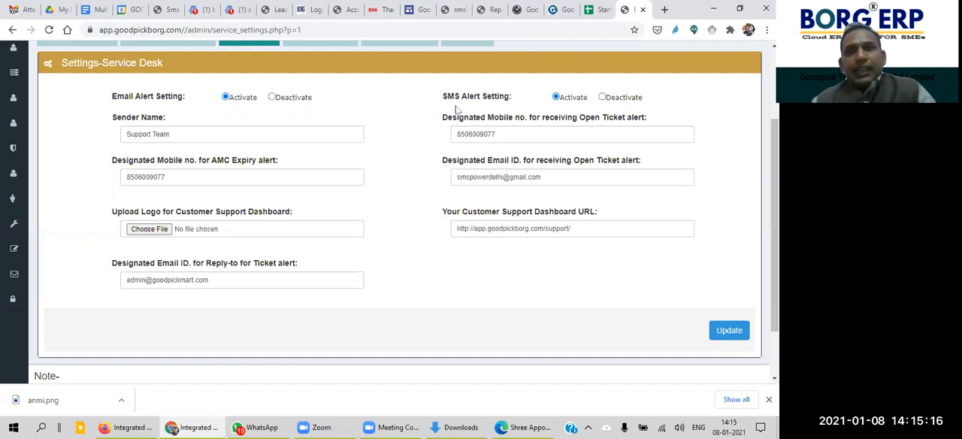
{"action": "left_click_drag", "start_coordinate": [446, 103], "coordinate": [519, 99]}
{"action": "left_click", "coordinate": [518, 100]}
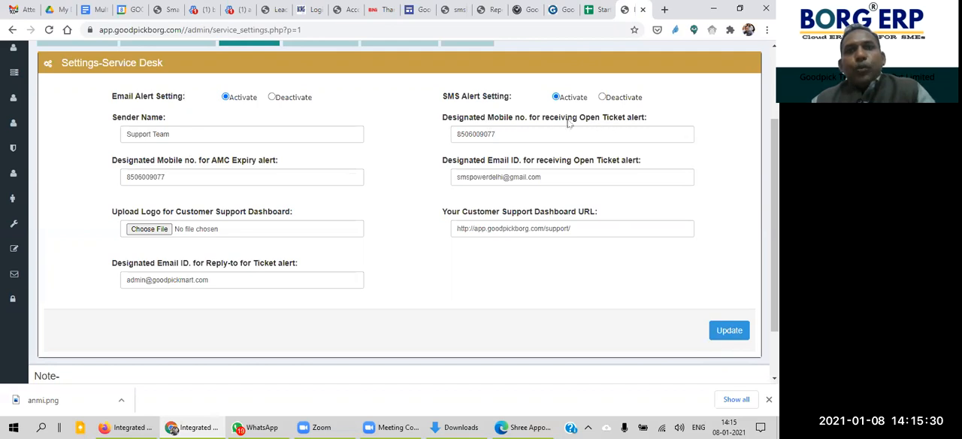
{"action": "left_click_drag", "start_coordinate": [166, 122], "coordinate": [104, 119]}
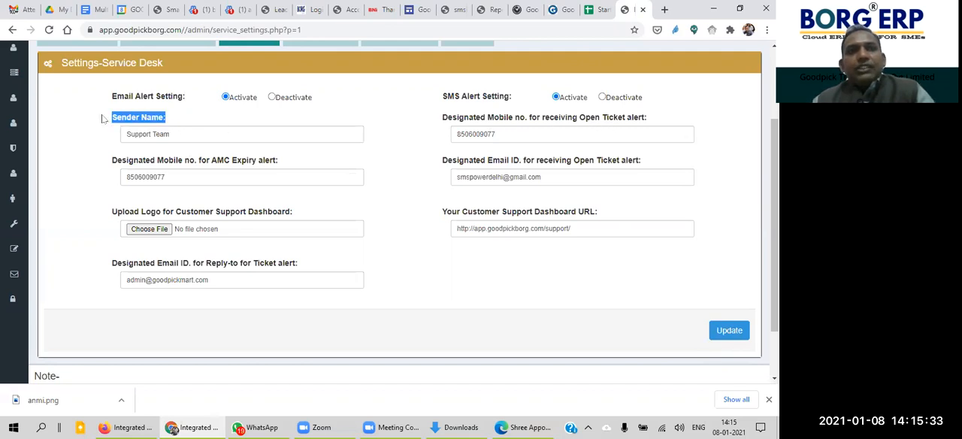
{"action": "left_click", "coordinate": [178, 135]}
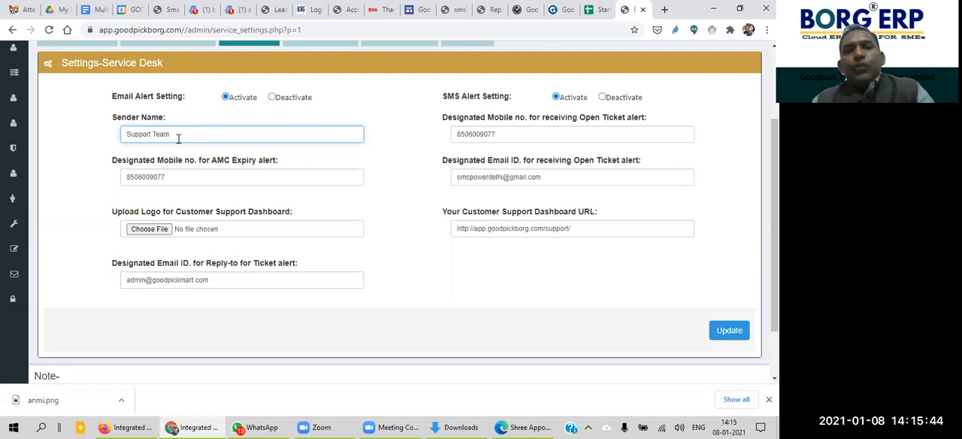
{"action": "left_click", "coordinate": [172, 180]}
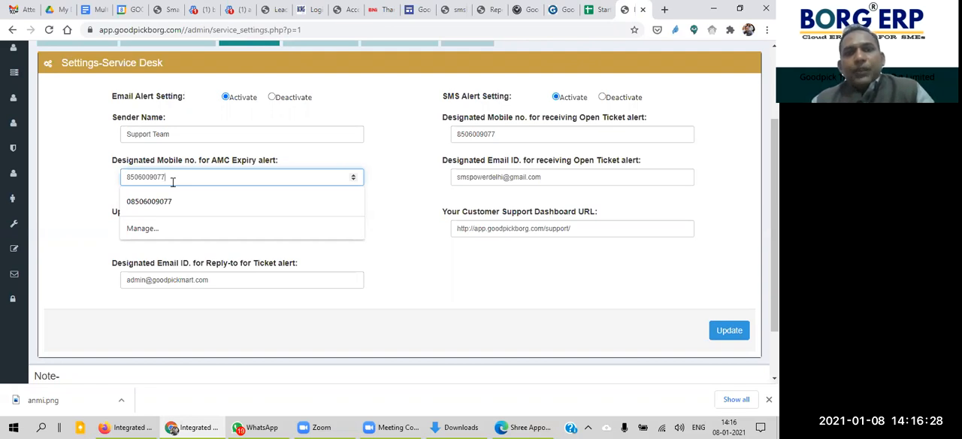
{"action": "left_click", "coordinate": [396, 172]}
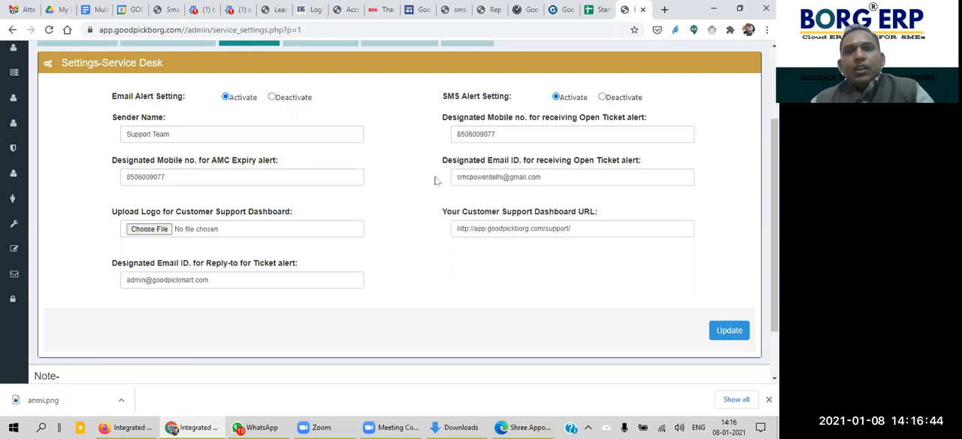
{"action": "left_click", "coordinate": [174, 178]}
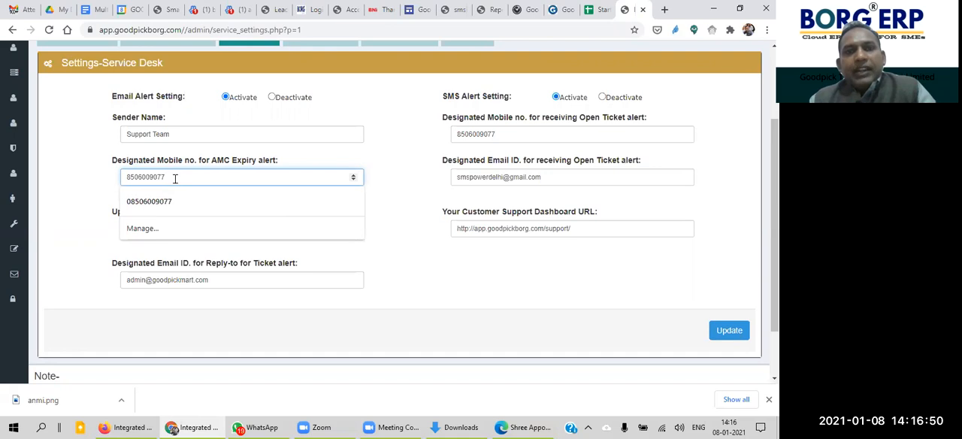
{"action": "left_click", "coordinate": [394, 173]}
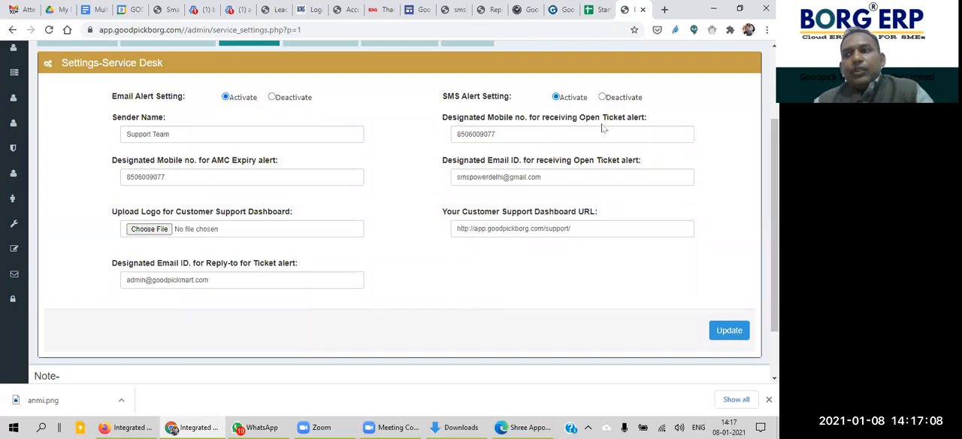
Step: Examine the open-ticket alert contact fields, the customer support dashboard options and the note on the logo file format
{"action": "left_click", "coordinate": [562, 134]}
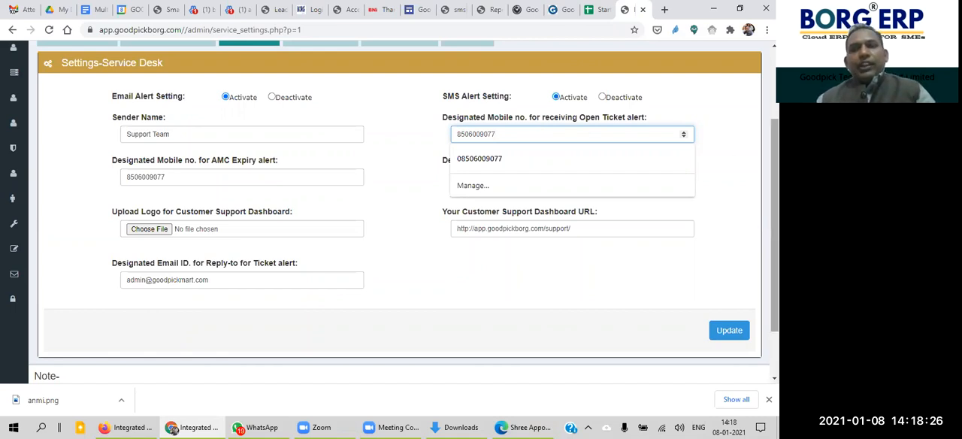
{"action": "left_click", "coordinate": [745, 157]}
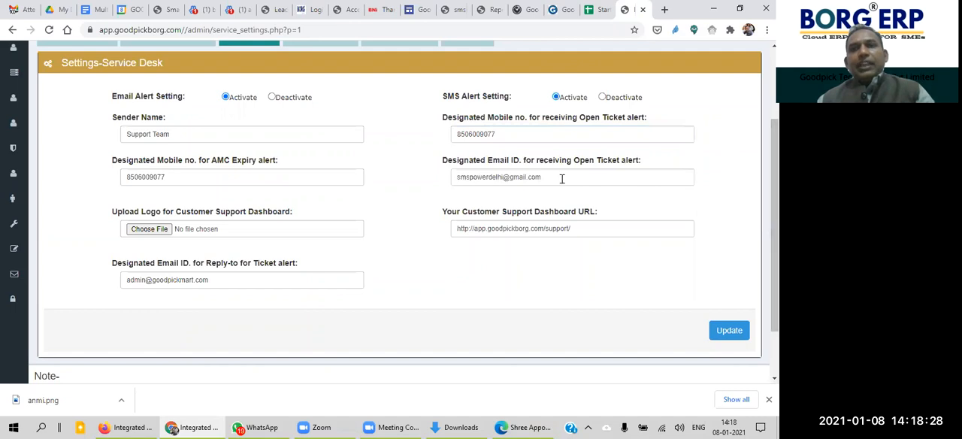
{"action": "left_click_drag", "start_coordinate": [448, 161], "coordinate": [113, 147]}
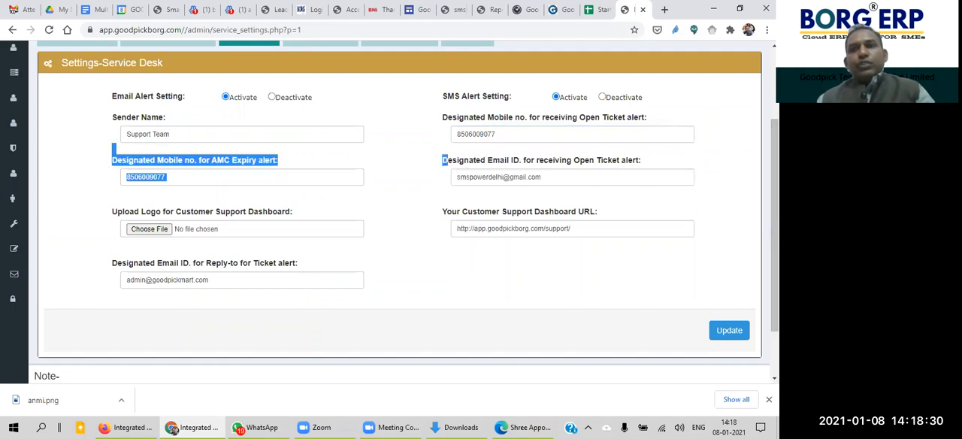
{"action": "left_click_drag", "start_coordinate": [774, 173], "coordinate": [774, 215]}
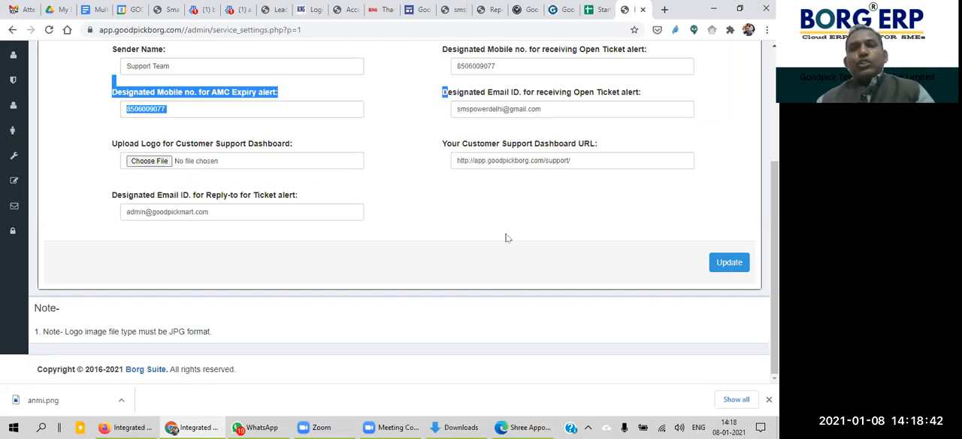
{"action": "left_click_drag", "start_coordinate": [775, 268], "coordinate": [775, 196]}
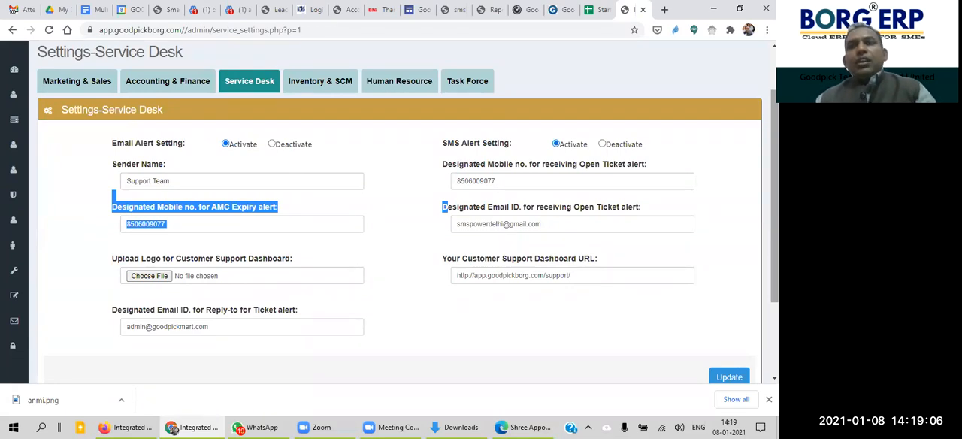
{"action": "scroll", "coordinate": [568, 112], "scroll_direction": "up", "scroll_amount": 1}
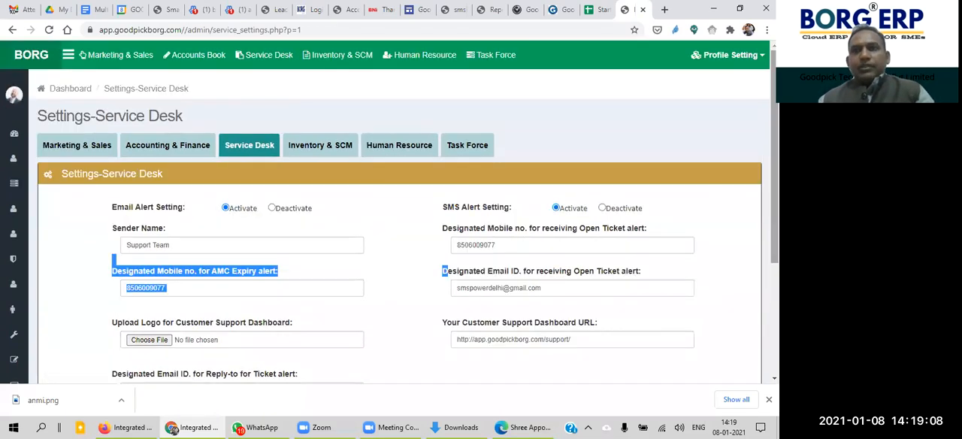
Step: Open the Service Desk dashboard, look over the recent helpdesk tickets and reload the dashboard
{"action": "left_click", "coordinate": [273, 65]}
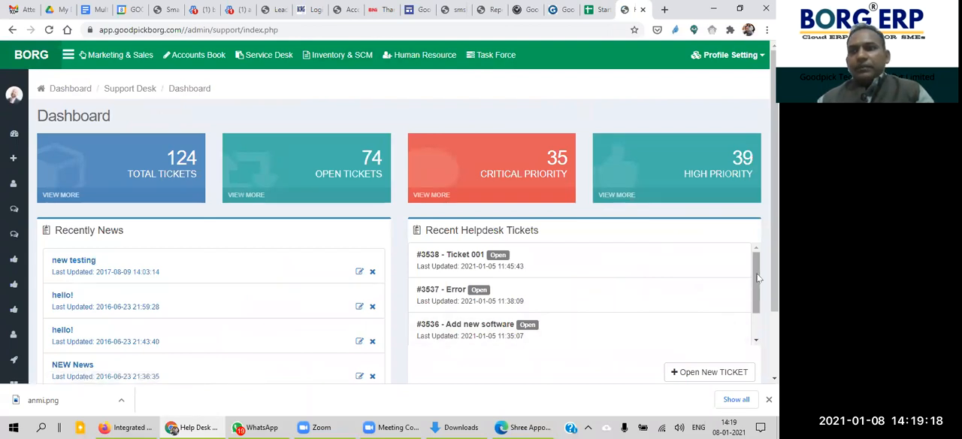
{"action": "left_click_drag", "start_coordinate": [758, 277], "coordinate": [757, 280]}
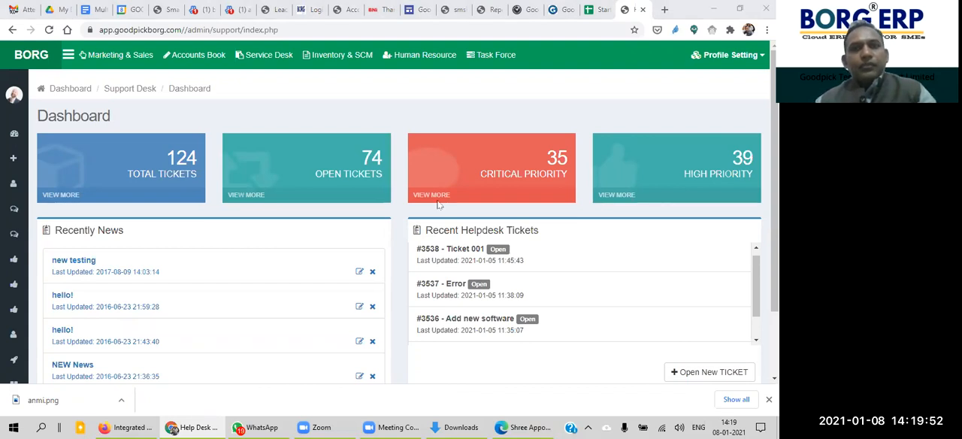
{"action": "left_click", "coordinate": [444, 95]}
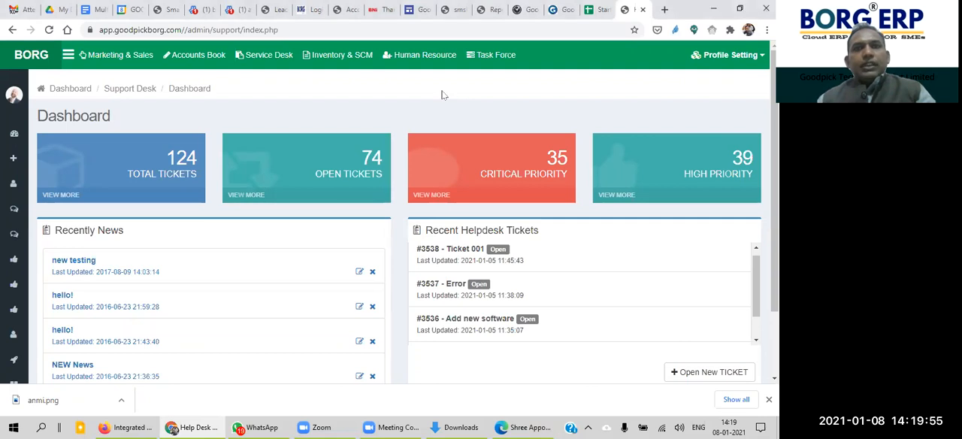
{"action": "left_click", "coordinate": [269, 58]}
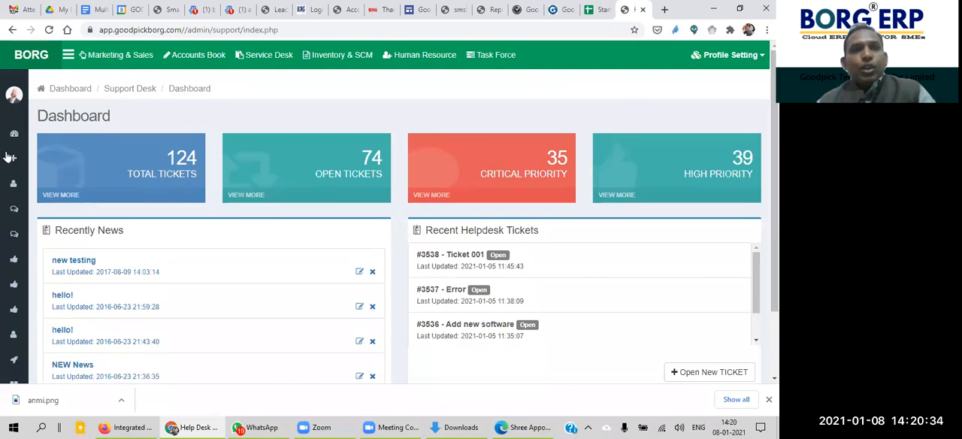
Step: Examine the dashboard's ticket summary cards, recent news, recent helpdesk tickets and the available Service Desk functions
{"action": "mouse_move", "coordinate": [55, 211]}
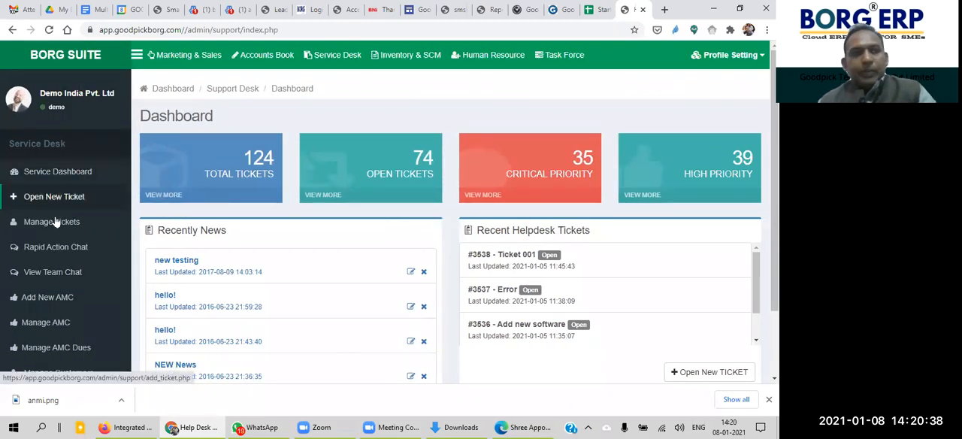
{"action": "scroll", "coordinate": [60, 221], "scroll_direction": "down", "scroll_amount": 2}
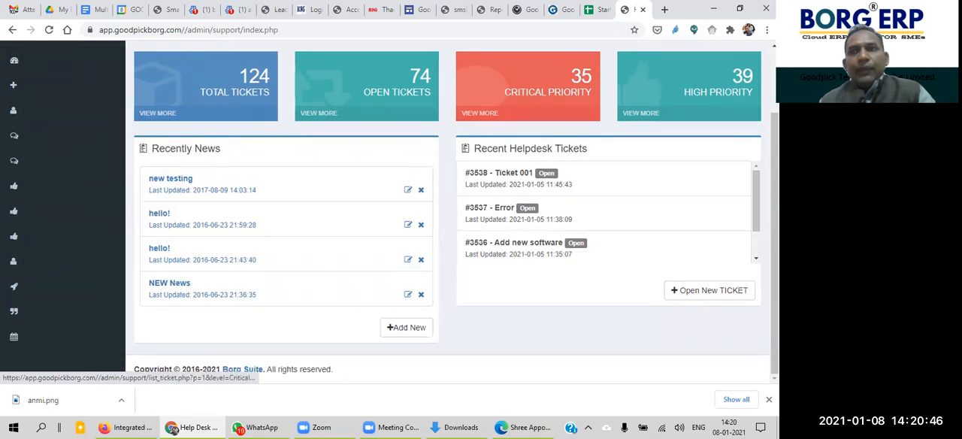
{"action": "scroll", "coordinate": [398, 225], "scroll_direction": "up", "scroll_amount": 2}
{"action": "scroll", "coordinate": [399, 225], "scroll_direction": "down", "scroll_amount": 2}
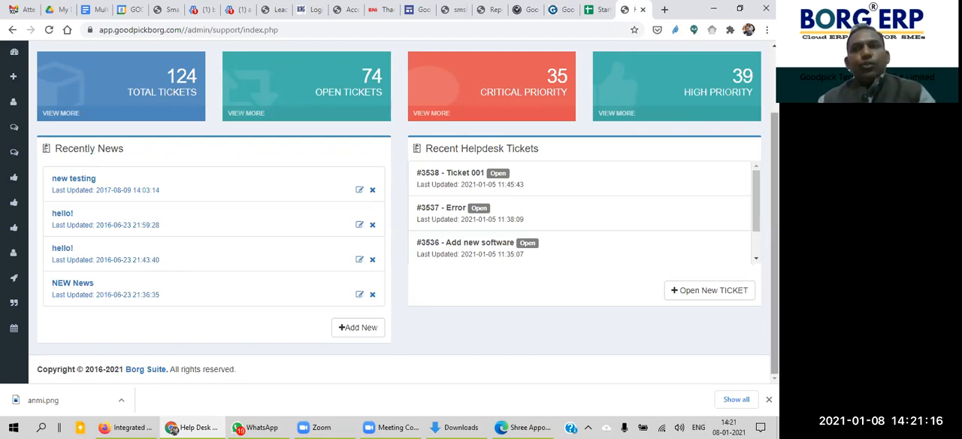
{"action": "scroll", "coordinate": [394, 212], "scroll_direction": "up", "scroll_amount": 1}
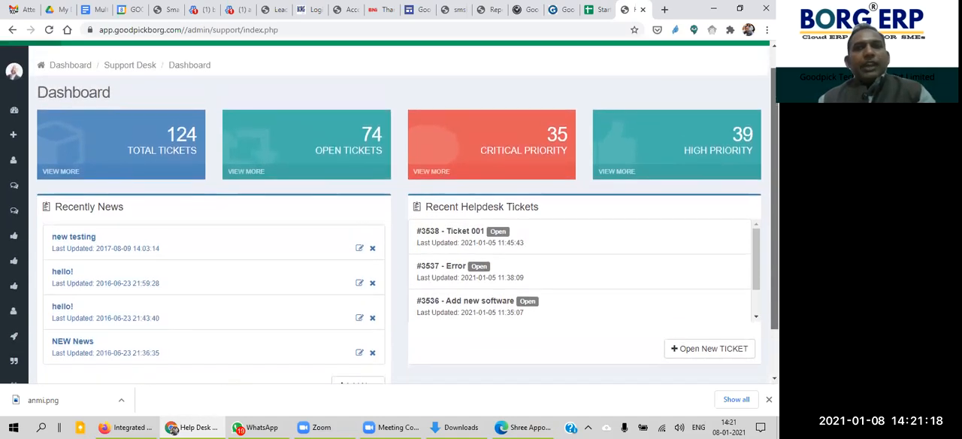
{"action": "scroll", "coordinate": [774, 225], "scroll_direction": "down", "scroll_amount": 1}
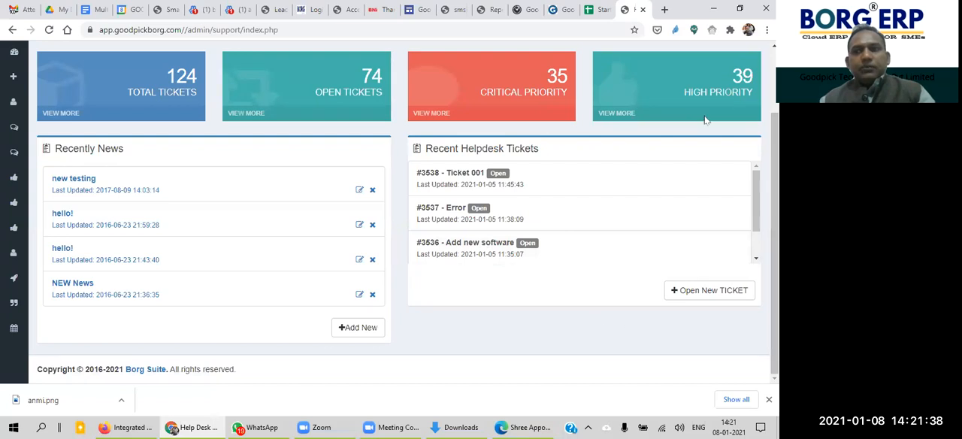
{"action": "scroll", "coordinate": [774, 225], "scroll_direction": "up", "scroll_amount": 1}
{"action": "scroll", "coordinate": [774, 226], "scroll_direction": "down", "scroll_amount": 1}
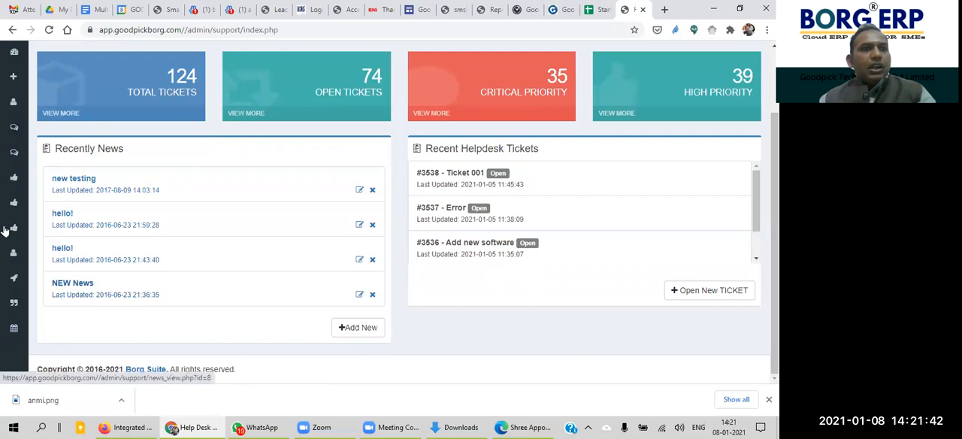
{"action": "mouse_move", "coordinate": [3, 232]}
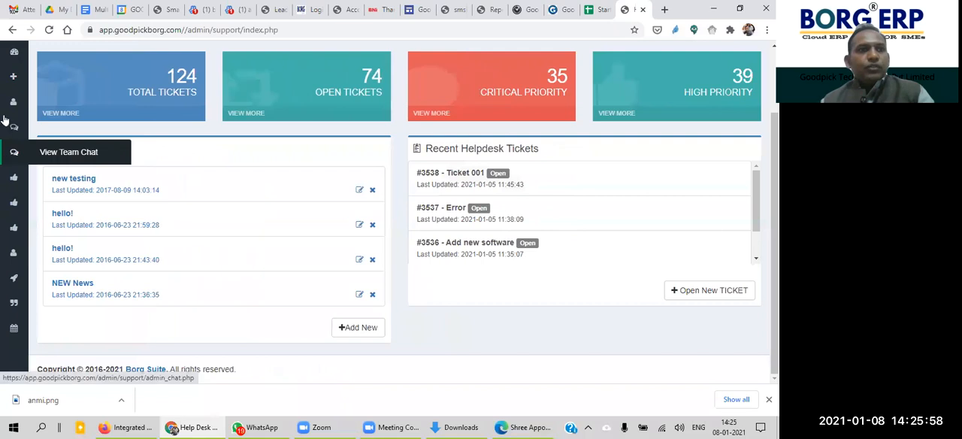
{"action": "mouse_move", "coordinate": [61, 149]}
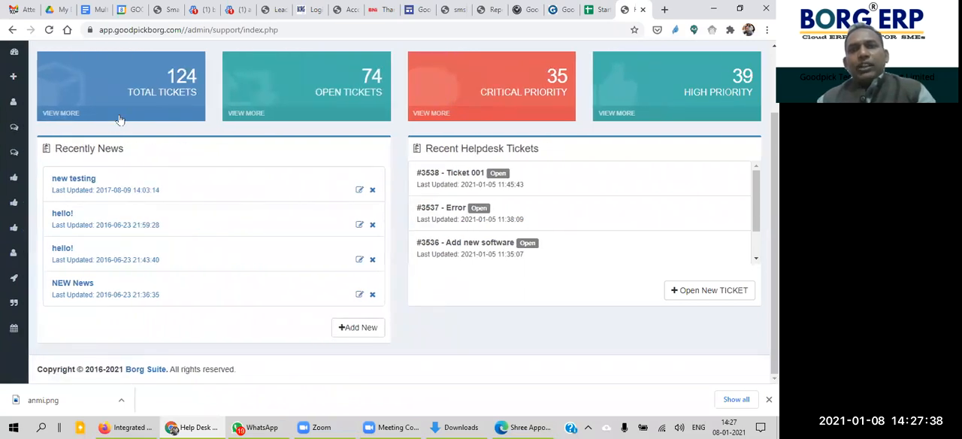
Step: Open a blank new-ticket form in the Service Desk and view its ticket detail and description fields
{"action": "mouse_move", "coordinate": [36, 134]}
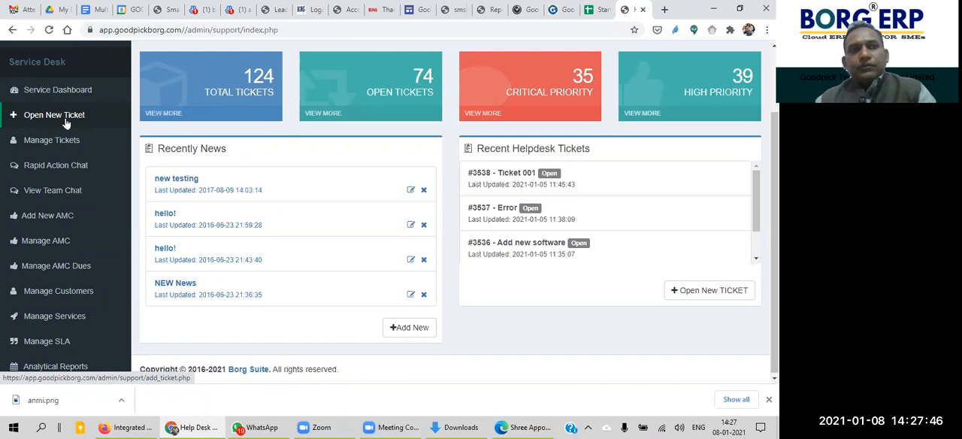
{"action": "left_click", "coordinate": [66, 116]}
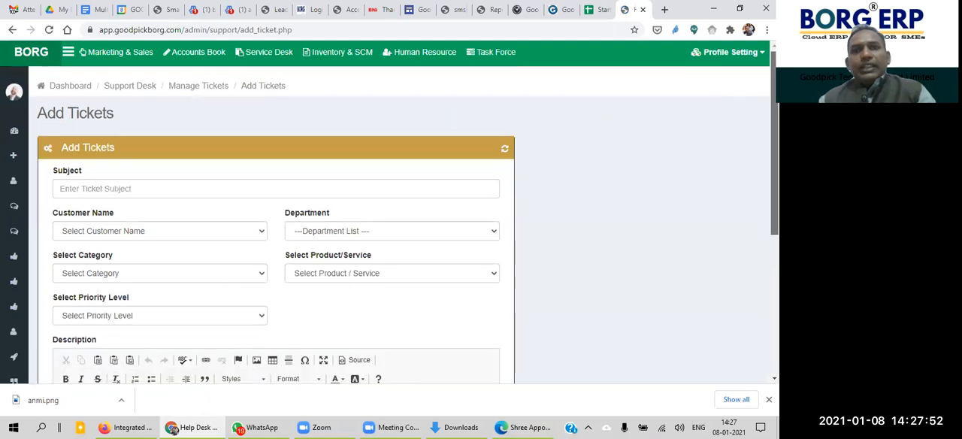
{"action": "scroll", "coordinate": [628, 135], "scroll_direction": "down", "scroll_amount": 1}
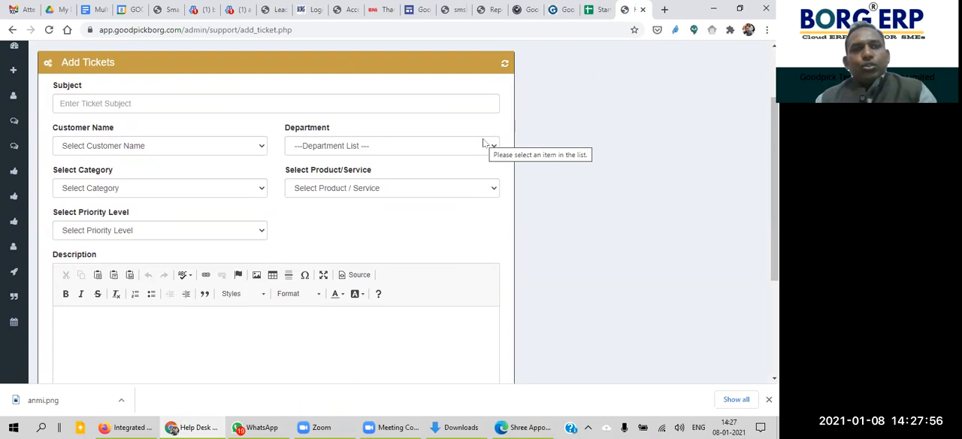
Step: Look over the ticket form's subject suggestions, customer name choices and department choices without selecting any
{"action": "left_click", "coordinate": [392, 99]}
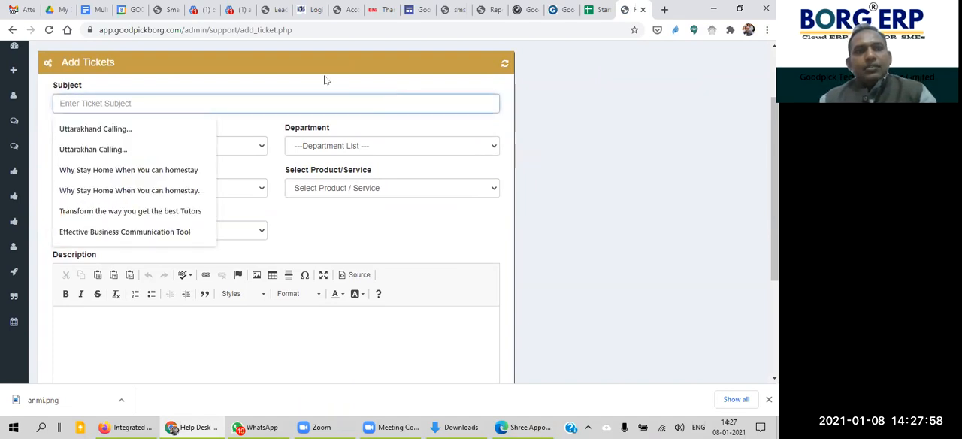
{"action": "left_click", "coordinate": [228, 116]}
{"action": "left_click", "coordinate": [180, 146]}
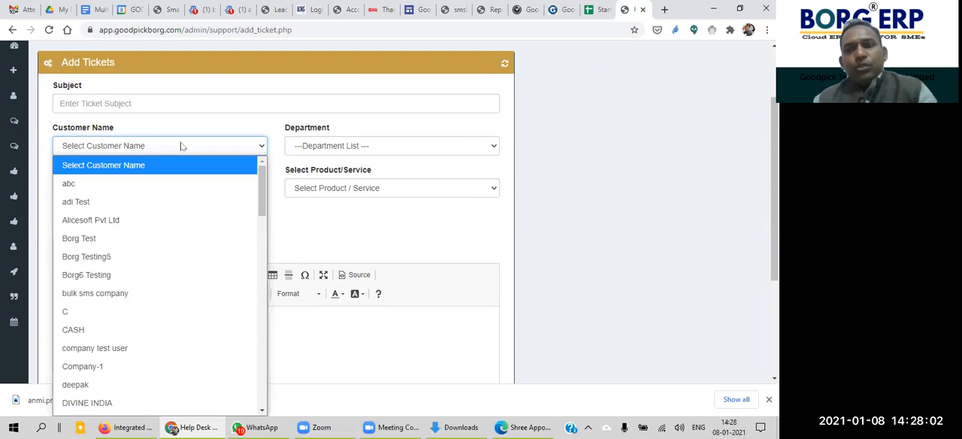
{"action": "left_click", "coordinate": [433, 142]}
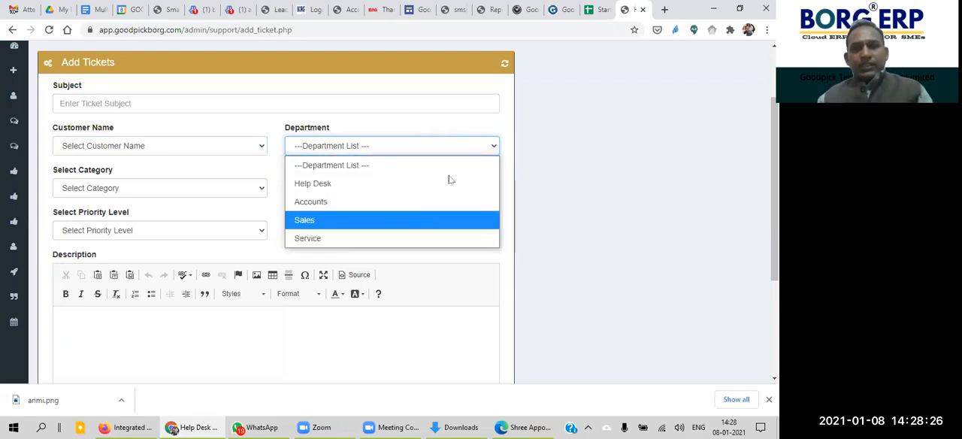
{"action": "left_click", "coordinate": [507, 179]}
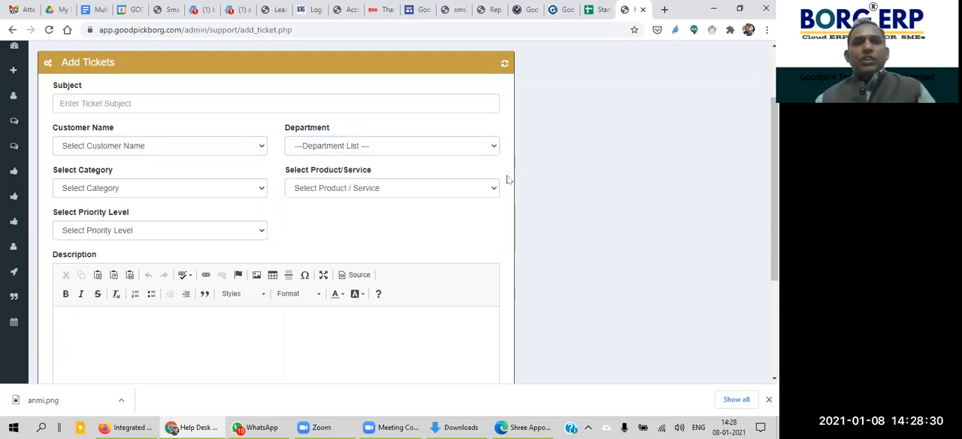
Step: Set the ticket category to Cloud Services and review the product/service choices offered for it
{"action": "left_click", "coordinate": [200, 190]}
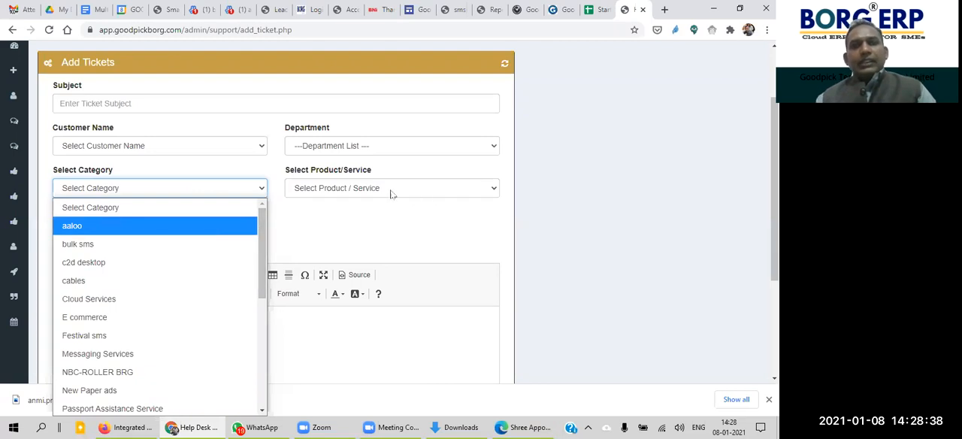
{"action": "left_click", "coordinate": [142, 299]}
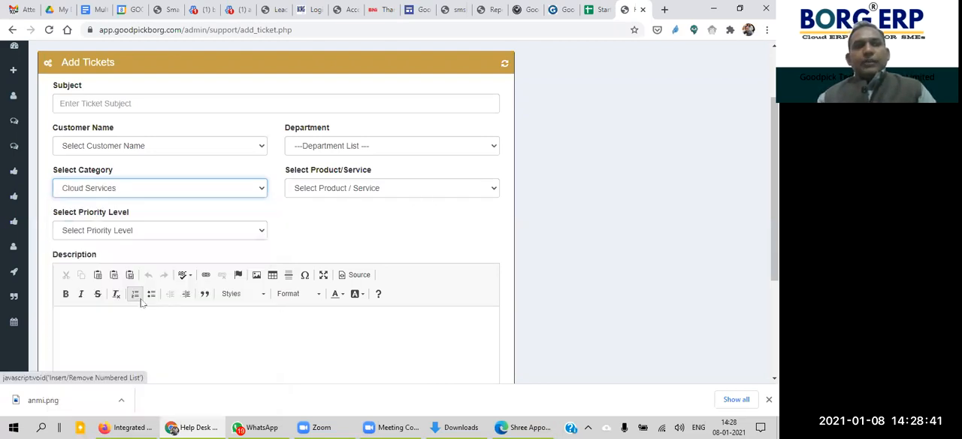
{"action": "left_click", "coordinate": [411, 189]}
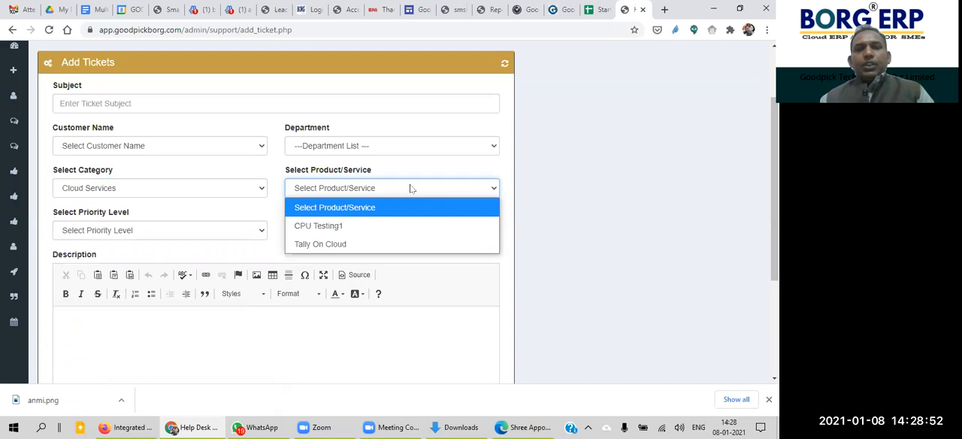
{"action": "left_click", "coordinate": [508, 248]}
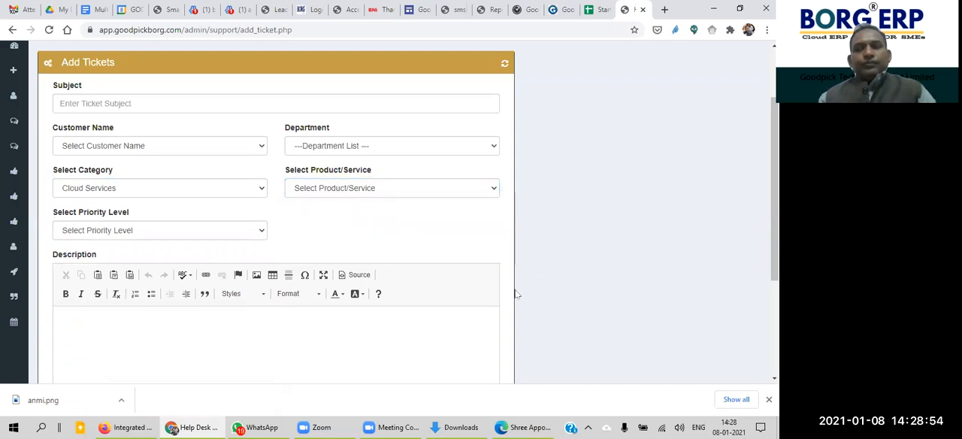
Step: Review the priority levels available for the ticket without choosing one
{"action": "left_click", "coordinate": [135, 230]}
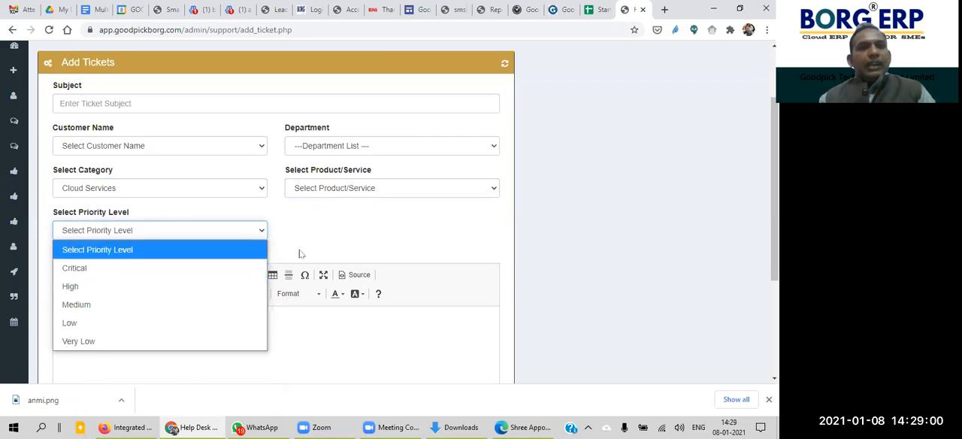
{"action": "left_click", "coordinate": [363, 230]}
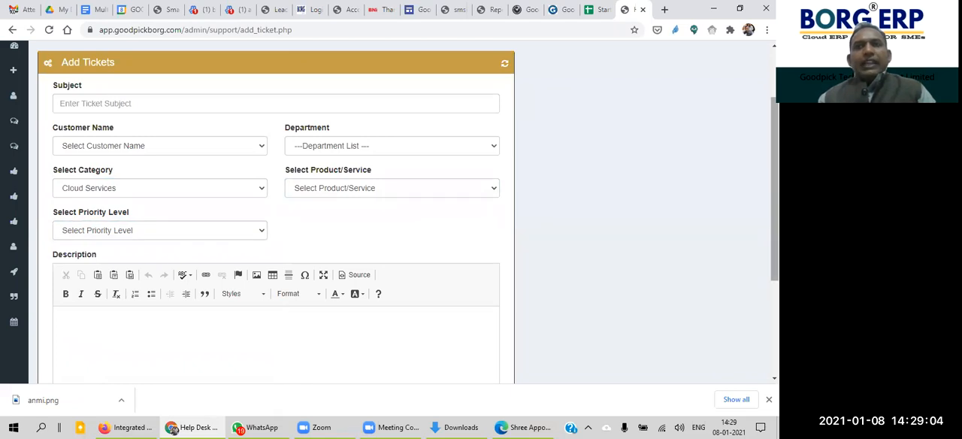
{"action": "scroll", "coordinate": [645, 184], "scroll_direction": "down", "scroll_amount": 1}
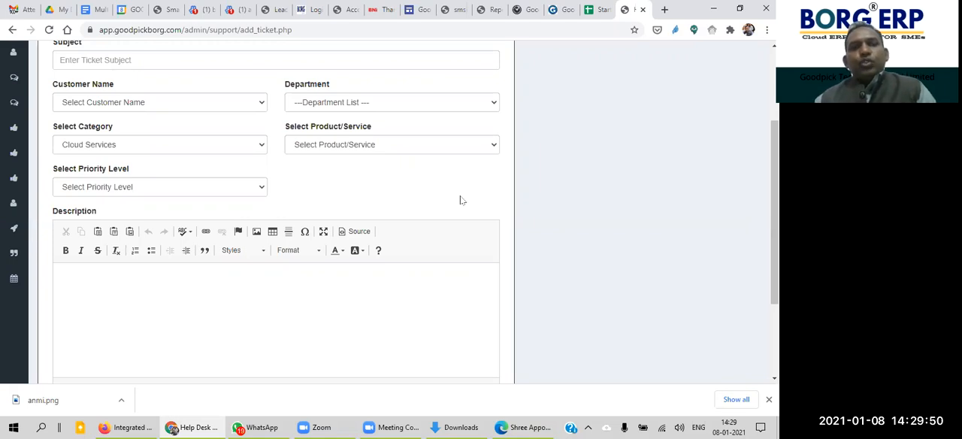
{"action": "left_click", "coordinate": [211, 191]}
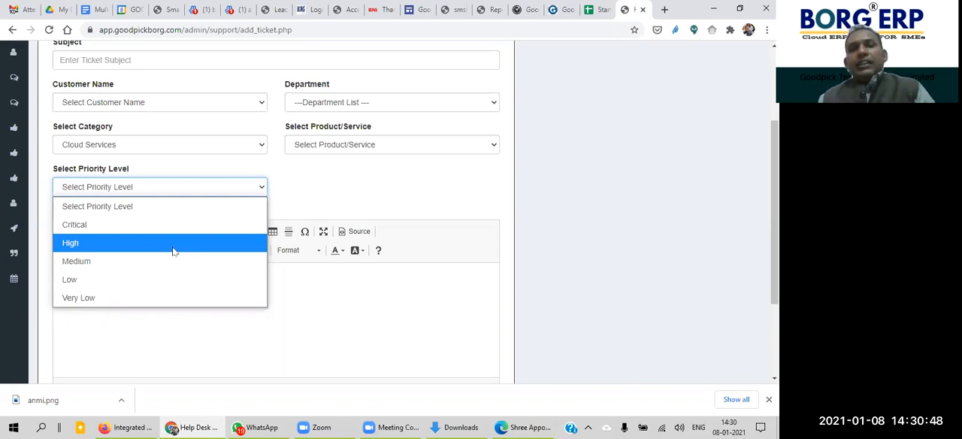
{"action": "left_click", "coordinate": [352, 294]}
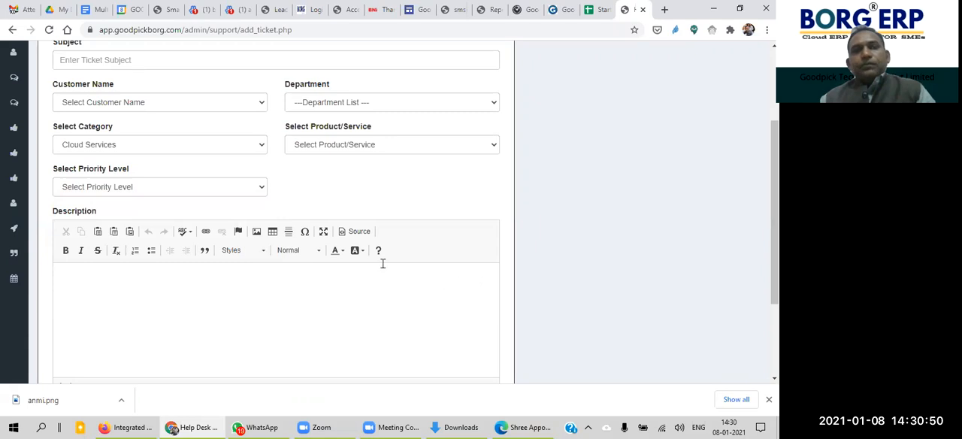
Step: Set the ticket's priority level to Medium and look over the empty description and file attachment fields
{"action": "left_click", "coordinate": [203, 190]}
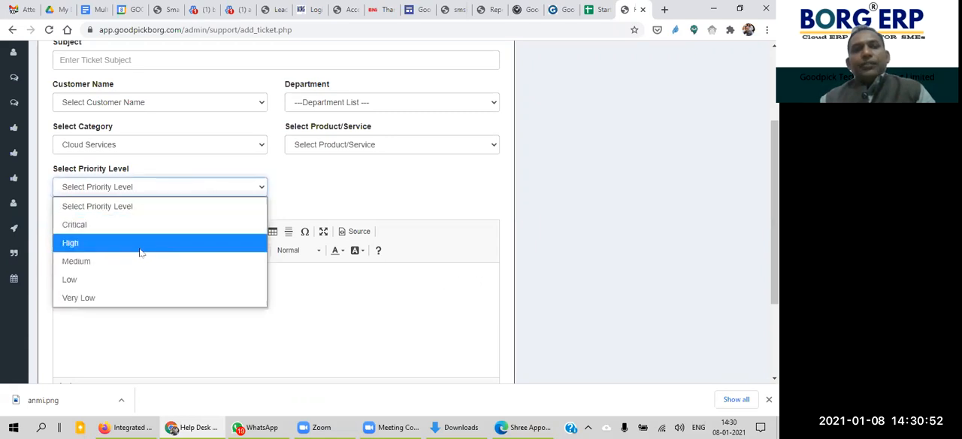
{"action": "left_click", "coordinate": [164, 262]}
{"action": "left_click", "coordinate": [257, 305]}
{"action": "left_click_drag", "start_coordinate": [775, 184], "coordinate": [774, 244]}
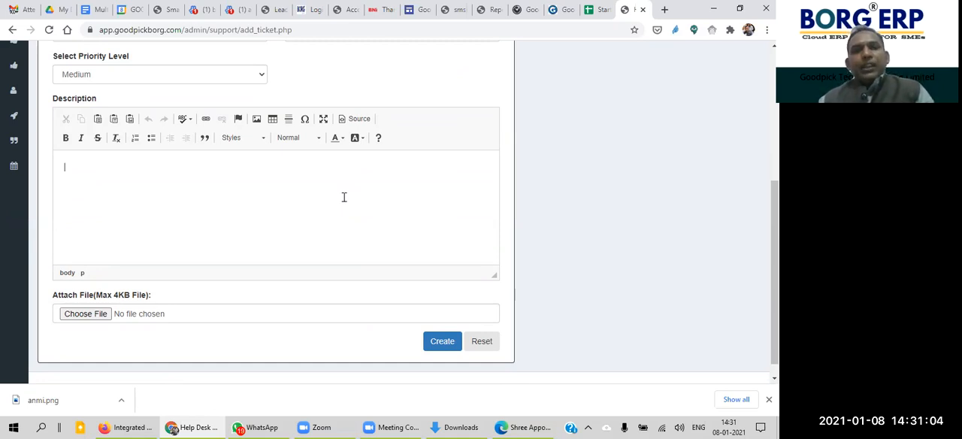
{"action": "scroll", "coordinate": [775, 270], "scroll_direction": "down", "scroll_amount": 1}
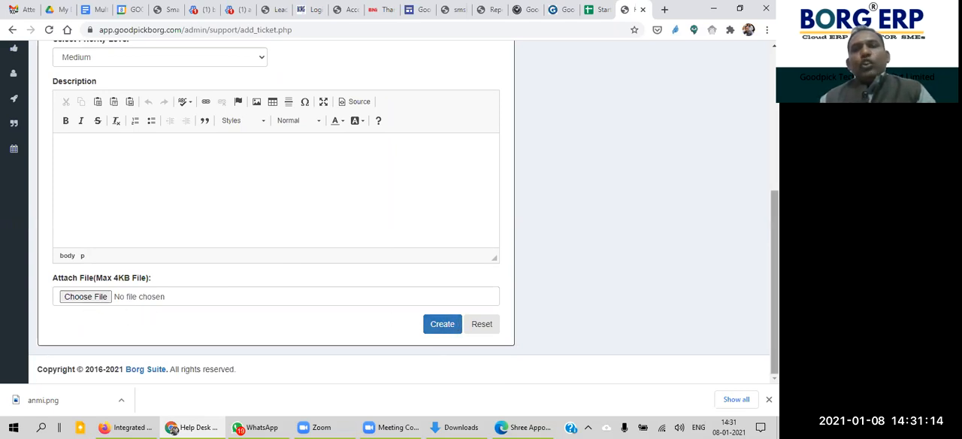
Step: Enter "Test Support Ticket 1" as the ticket's subject
{"action": "scroll", "coordinate": [406, 211], "scroll_direction": "up", "scroll_amount": 3}
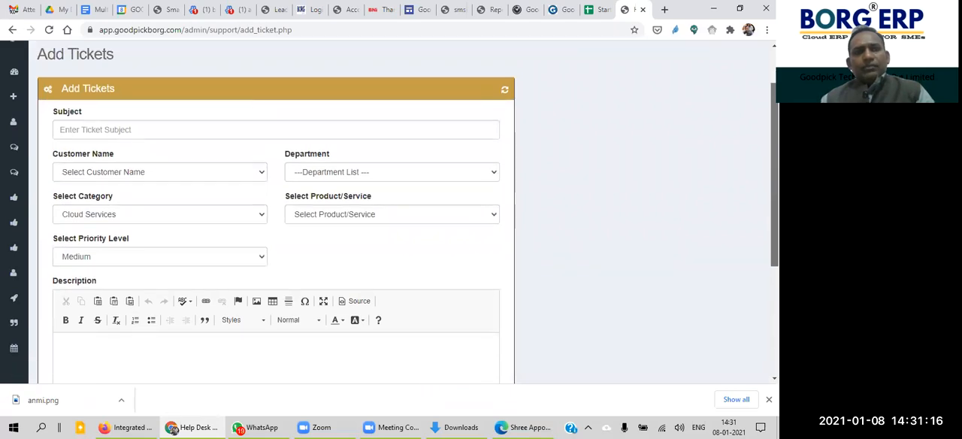
{"action": "scroll", "coordinate": [406, 210], "scroll_direction": "down", "scroll_amount": 1}
{"action": "left_click", "coordinate": [307, 73]}
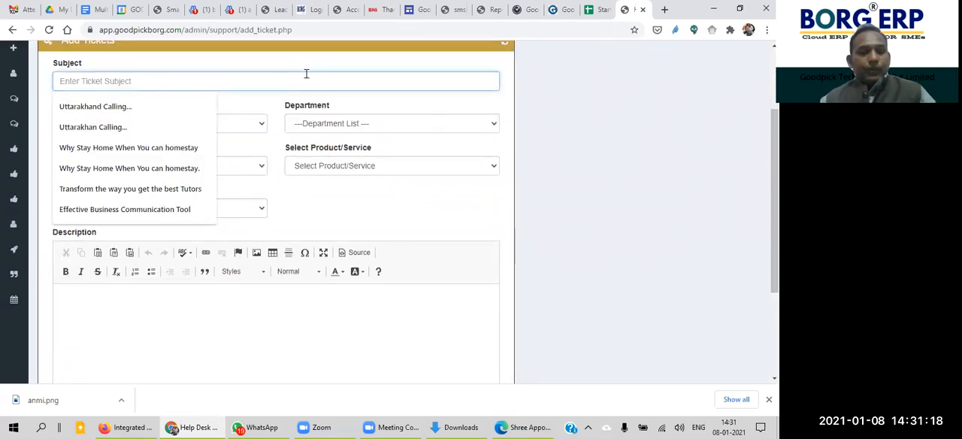
{"action": "type", "text": "Test"}
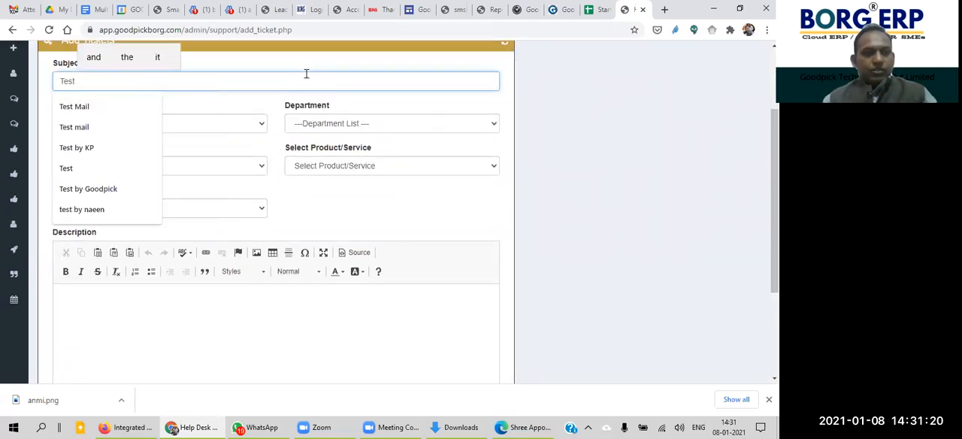
{"action": "type", "text": " Support Ticket 1"}
Step: Assign the ticket to the customer Alicesoft Pvt Ltd and the Accounts department
{"action": "left_click", "coordinate": [208, 129]}
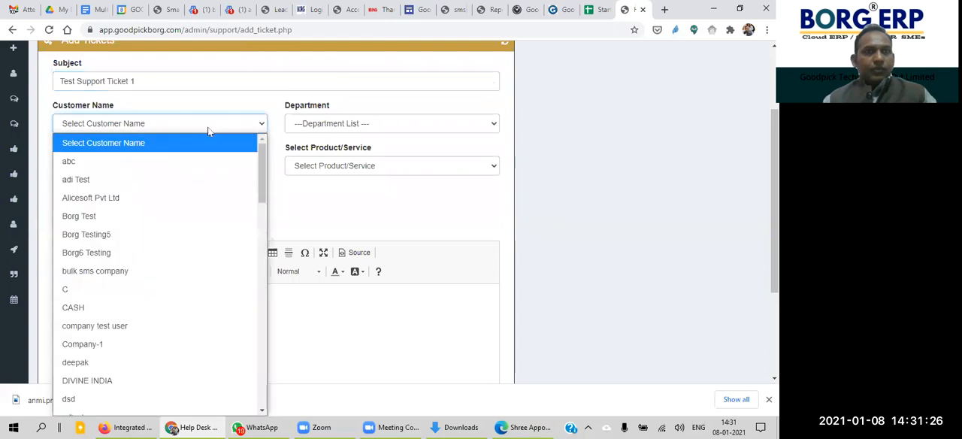
{"action": "left_click", "coordinate": [164, 206]}
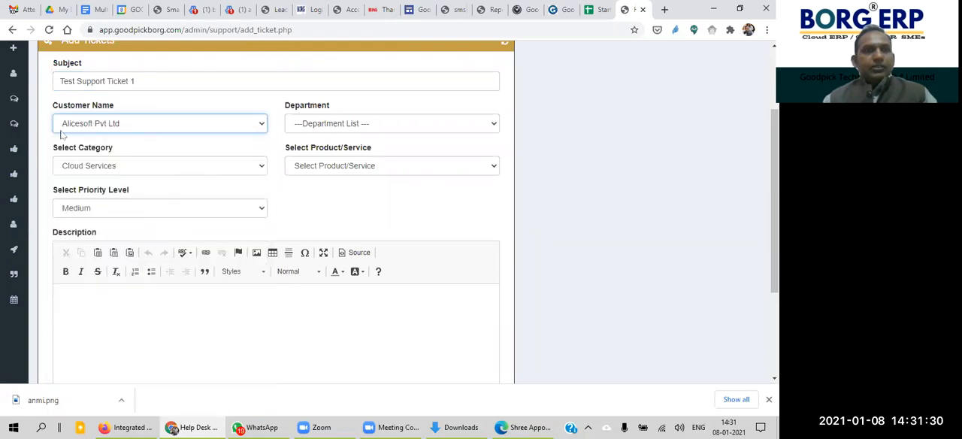
{"action": "left_click", "coordinate": [367, 126]}
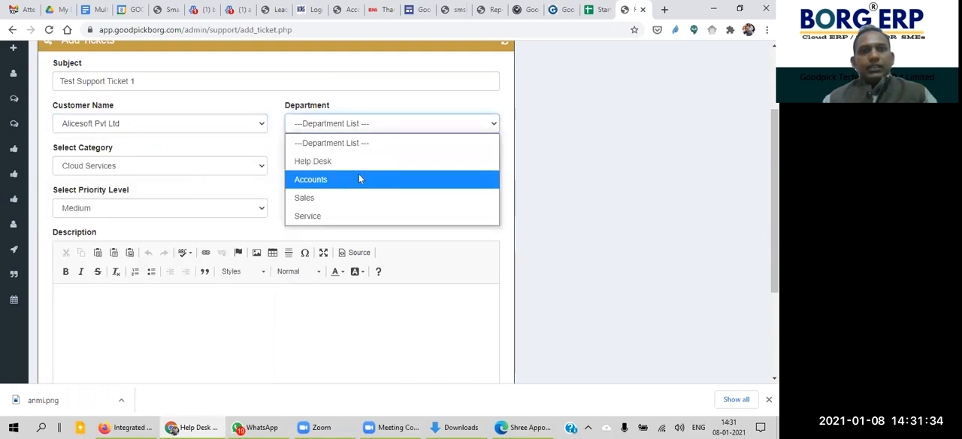
{"action": "left_click", "coordinate": [359, 179]}
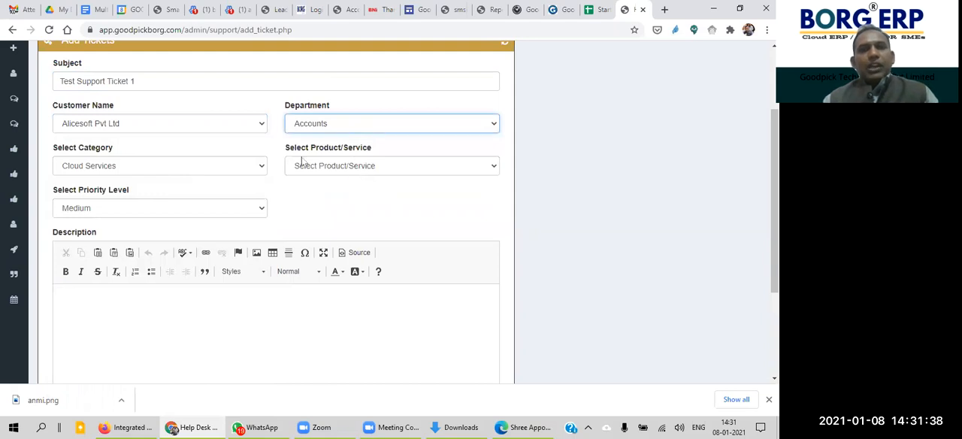
Step: Select Cloud Services as the category and Tally On Cloud as the product/service
{"action": "left_click", "coordinate": [224, 167]}
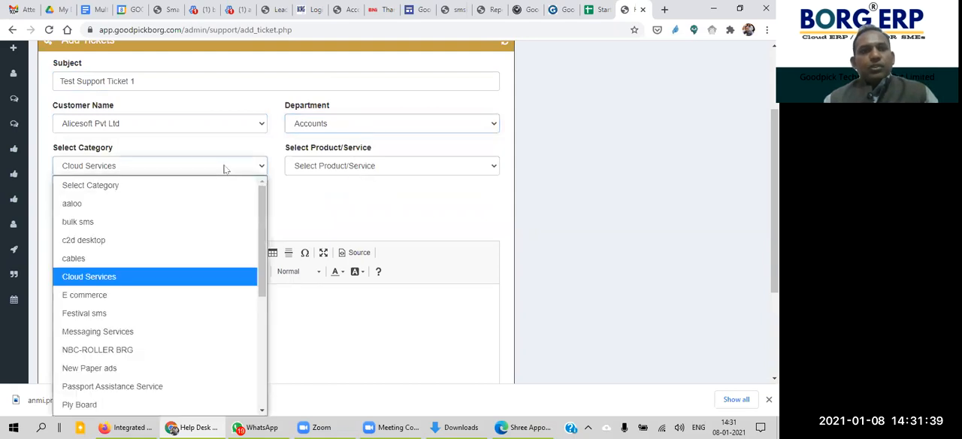
{"action": "left_click", "coordinate": [161, 277]}
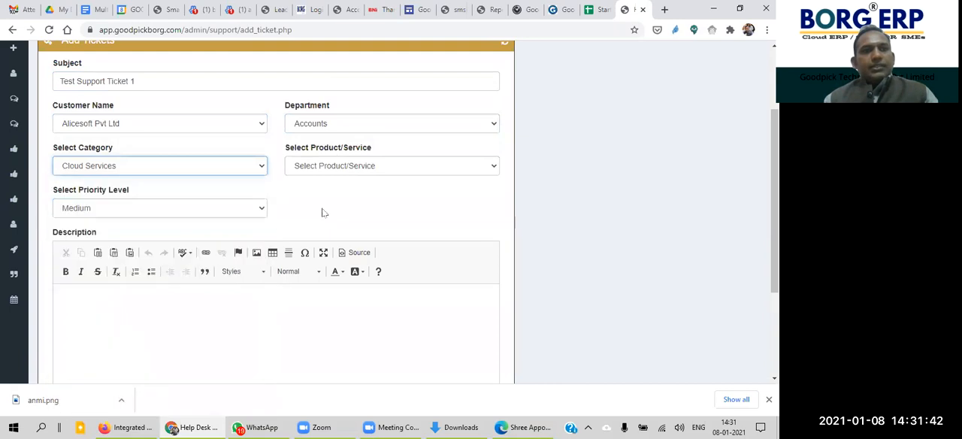
{"action": "left_click", "coordinate": [400, 167]}
{"action": "left_click", "coordinate": [380, 223]}
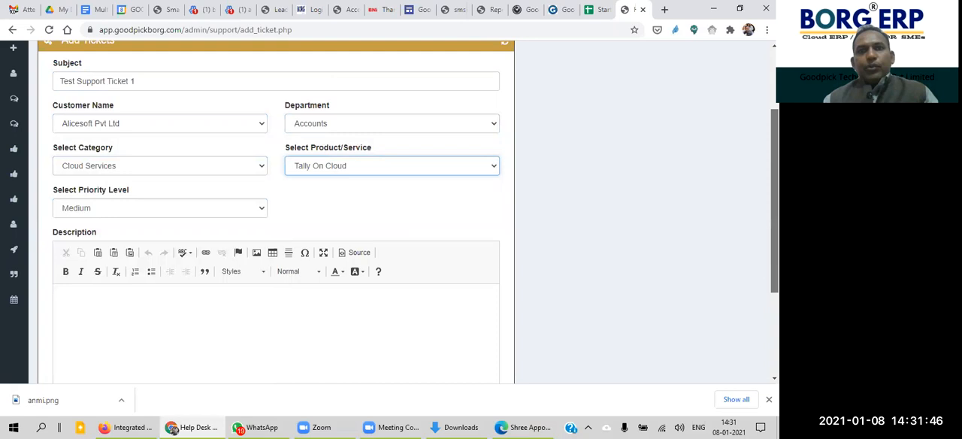
Step: Choose Medium again as the ticket's priority level
{"action": "left_click_drag", "start_coordinate": [774, 153], "coordinate": [775, 184]}
{"action": "left_click", "coordinate": [221, 153]}
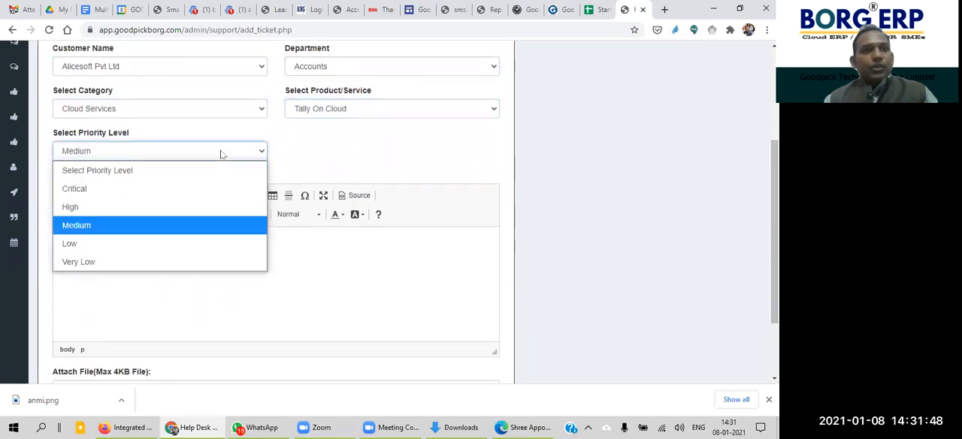
{"action": "left_click", "coordinate": [193, 224]}
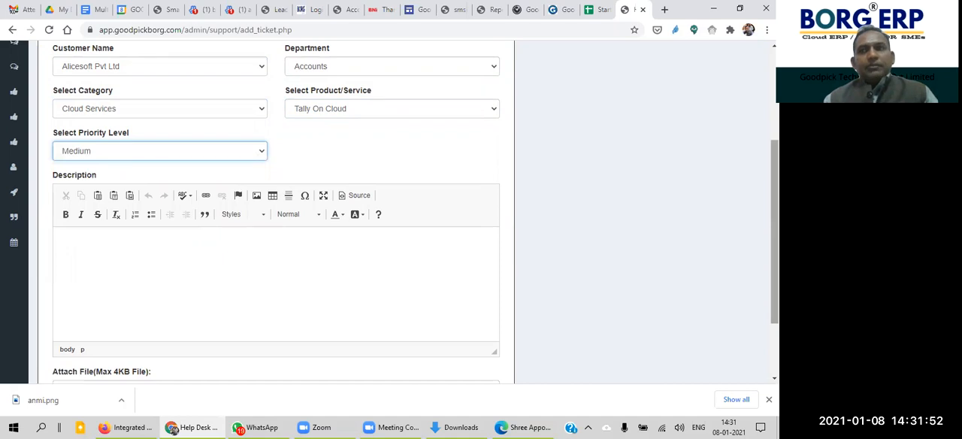
Step: Start the ticket description with the greeting "Dear Sir/Madam," on its own line
{"action": "left_click_drag", "start_coordinate": [774, 184], "coordinate": [774, 220]}
{"action": "left_click", "coordinate": [184, 221]}
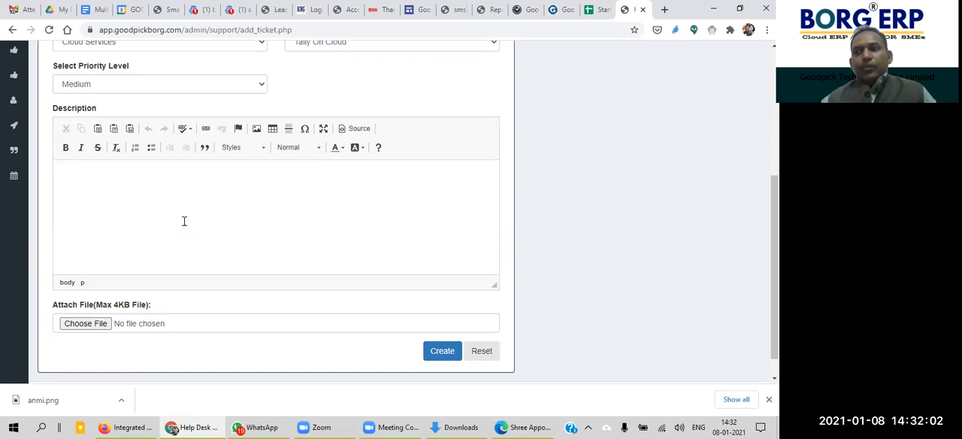
{"action": "left_click", "coordinate": [185, 221]}
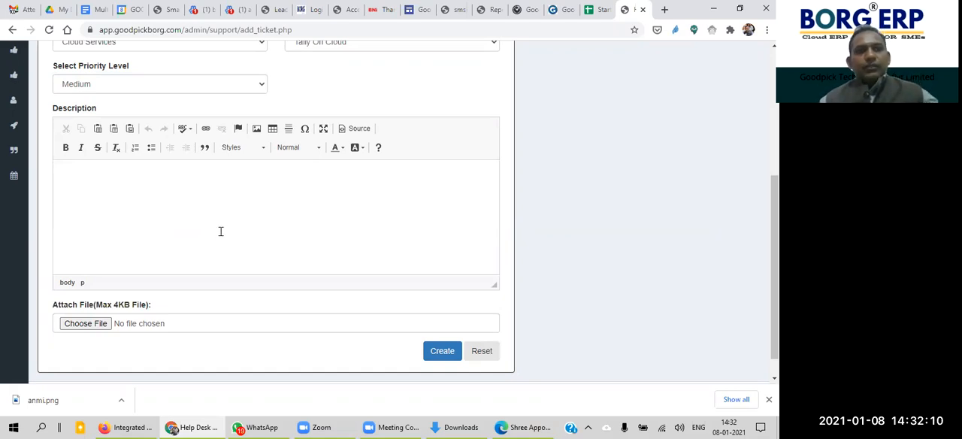
{"action": "type", "text": "Dear"}
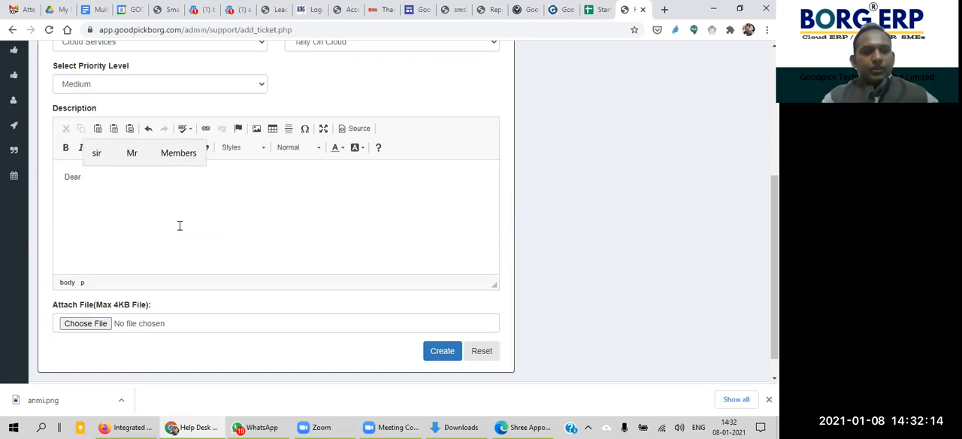
{"action": "type", "text": " Sir/S"}
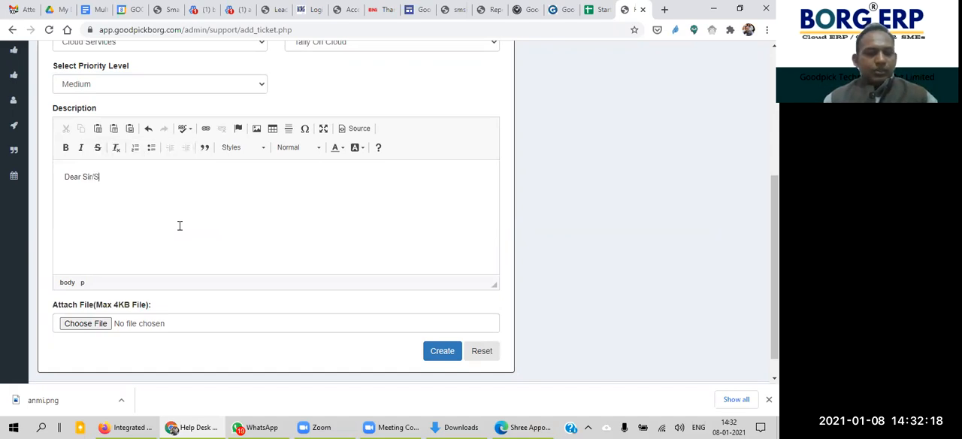
{"action": "type", "text": "ir"}
{"action": "key", "text": "BackSpace"}
{"action": "key", "text": "BackSpace"}
{"action": "key", "text": "BackSpace"}
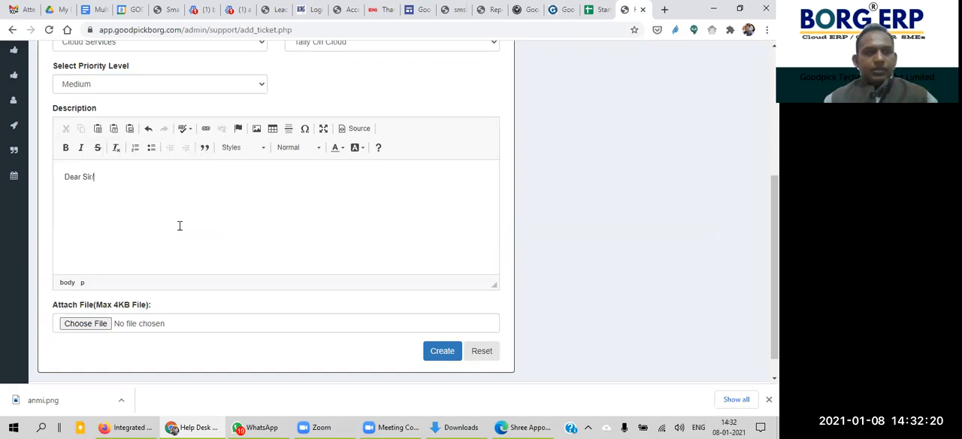
{"action": "type", "text": "Madam"}
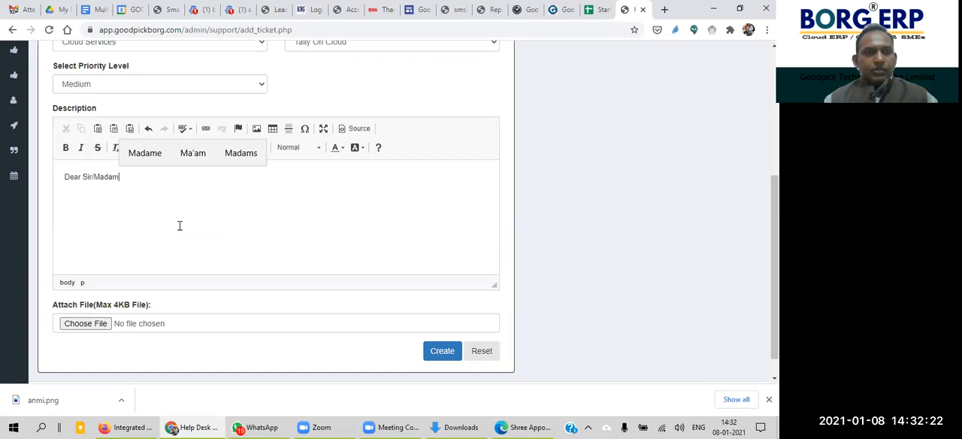
{"action": "type", "text": ","}
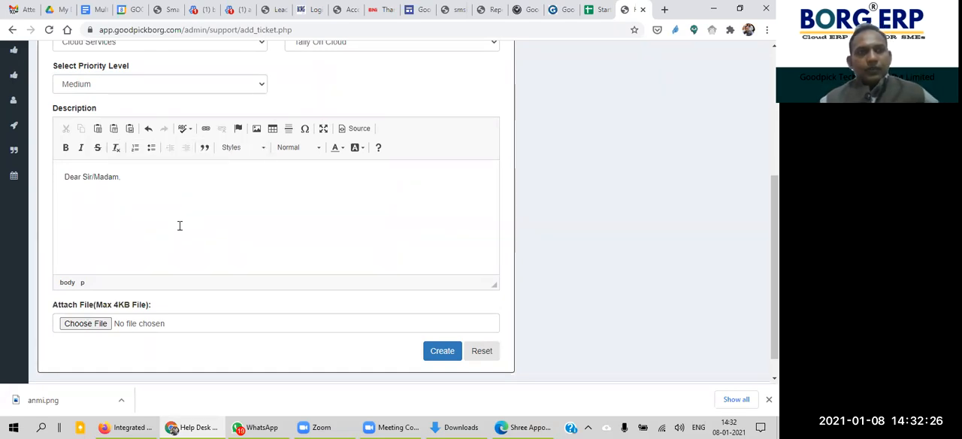
{"action": "key", "text": "Return"}
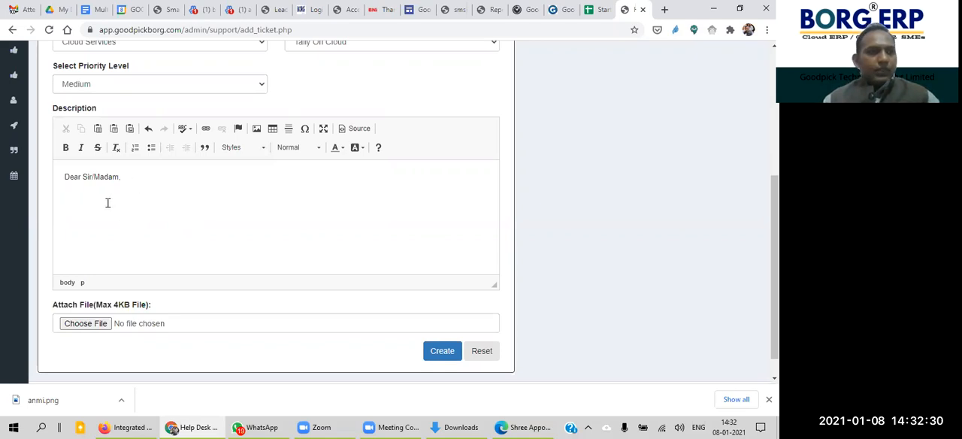
Step: Add the description text "We are facing issue in our server room, Server is not fanutionaing Well..." below the greeting
{"action": "type", "text": "We ahve"}
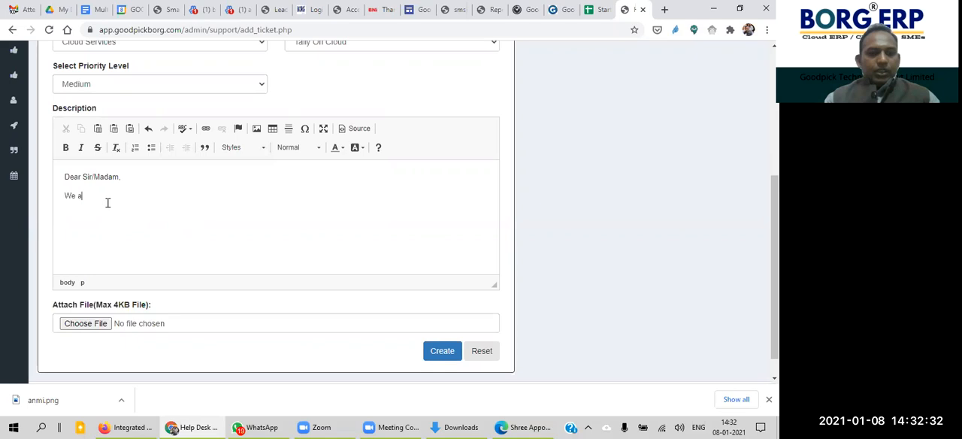
{"action": "key", "text": "BackSpace"}
{"action": "key", "text": "BackSpace"}
{"action": "key", "text": "BackSpace"}
{"action": "key", "text": "BackSpace"}
{"action": "type", "text": "are facing issue in"}
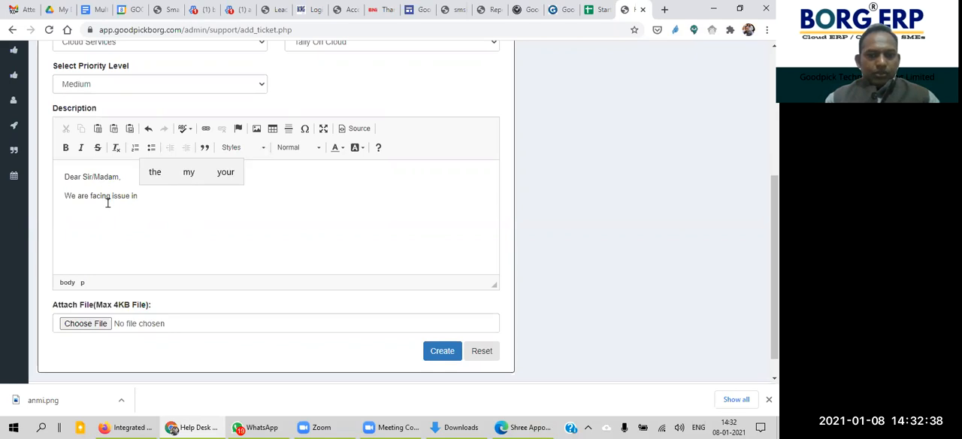
{"action": "type", "text": " our se"}
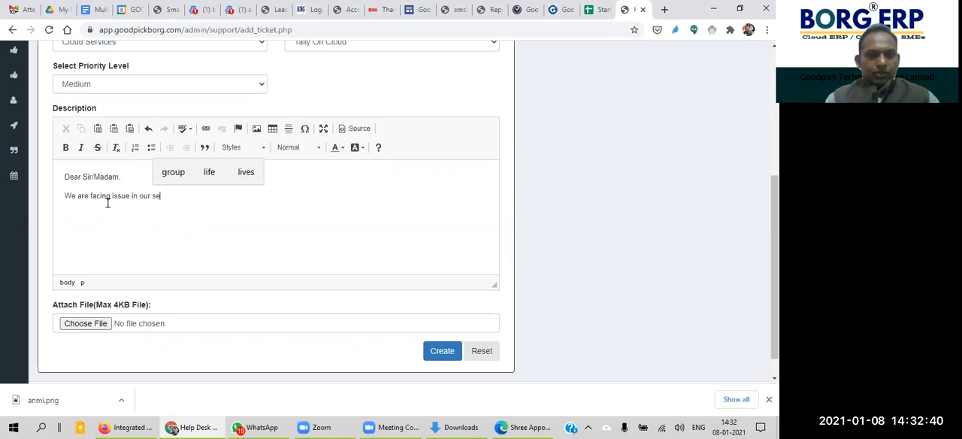
{"action": "type", "text": "rver r"}
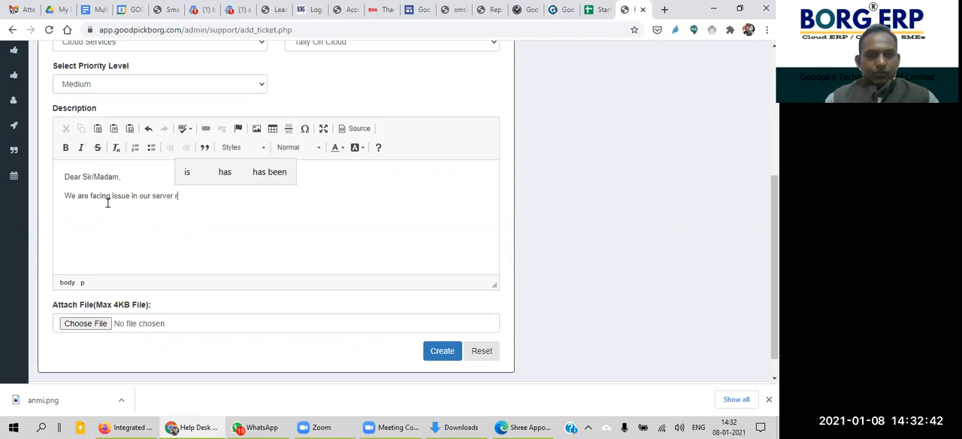
{"action": "type", "text": "oom, Server is not fa"}
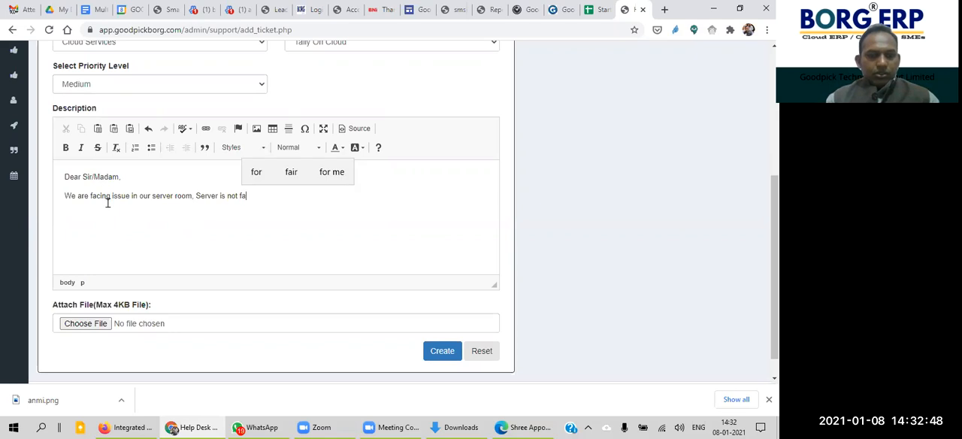
{"action": "type", "text": "nutionaing "}
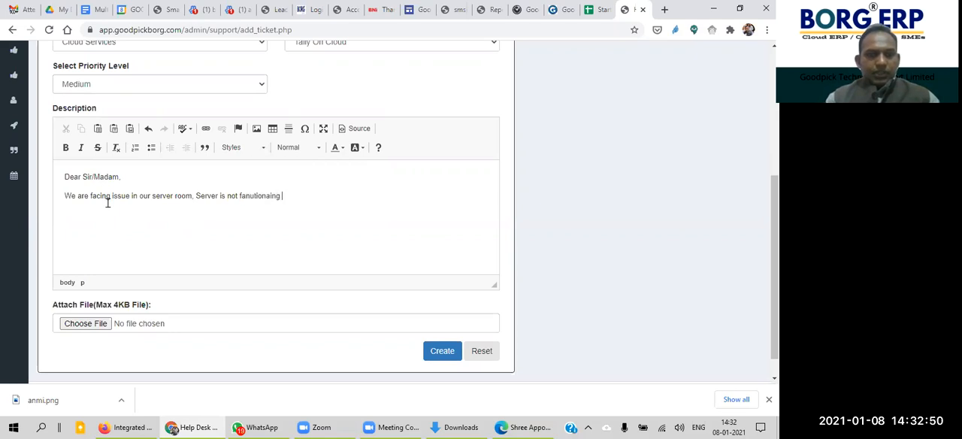
{"action": "type", "text": "Wel"}
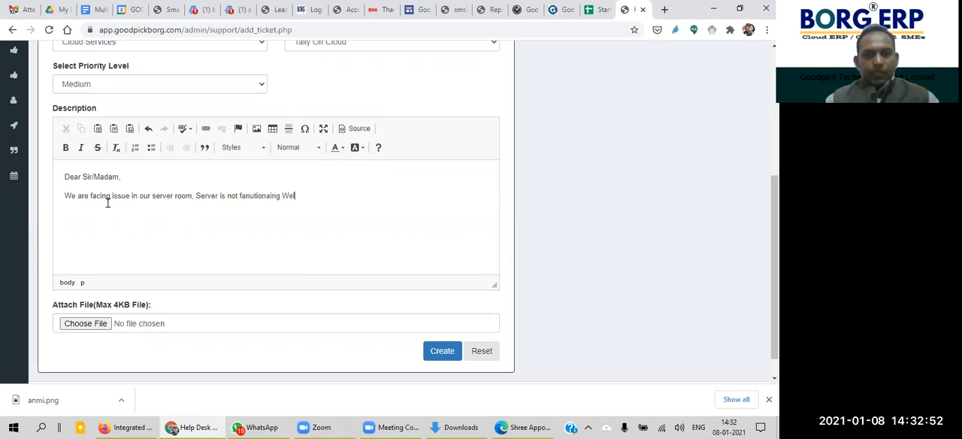
{"action": "type", "text": "l..."}
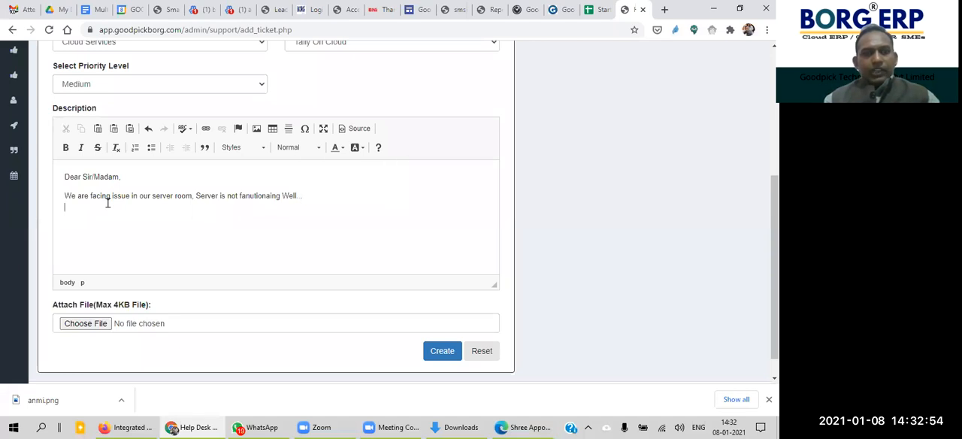
Step: Close the description with "Regards" and the sender's name, each on a separate line
{"action": "key", "text": "shift+Return"}
{"action": "type", "text": "Reagrsd"}
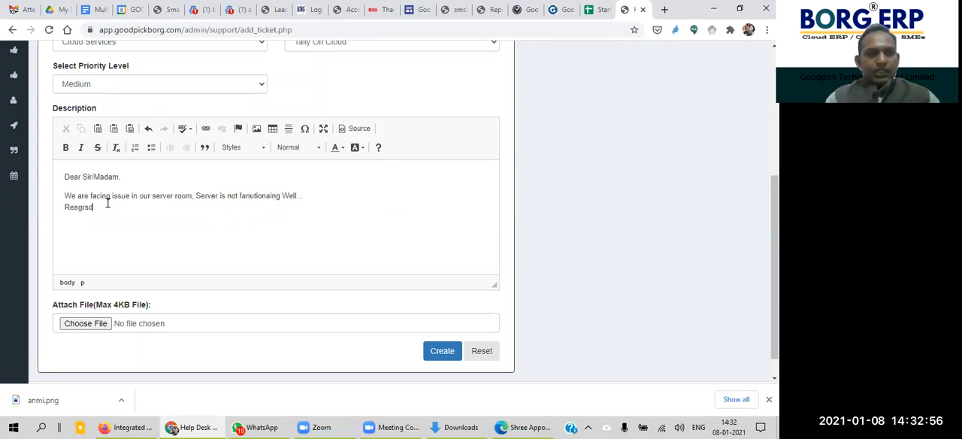
{"action": "key", "text": "BackSpace"}
{"action": "key", "text": "BackSpace"}
{"action": "key", "text": "BackSpace"}
{"action": "key", "text": "BackSpace"}
{"action": "key", "text": "BackSpace"}
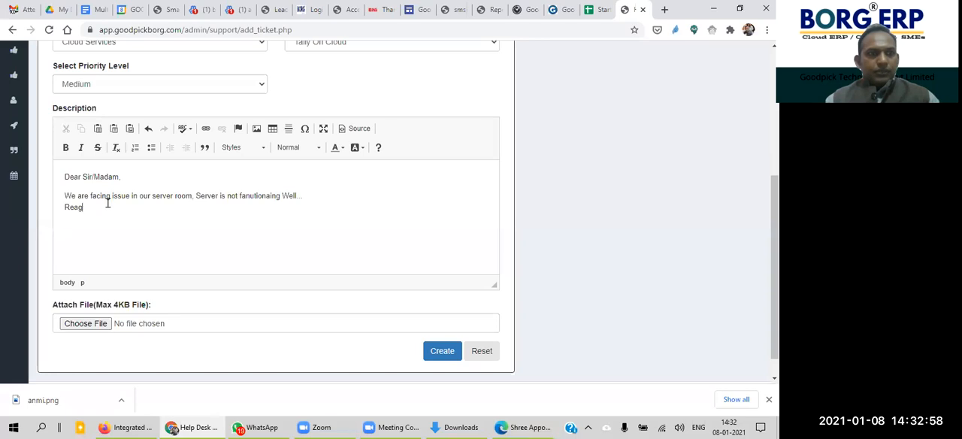
{"action": "type", "text": "gards"}
{"action": "key", "text": "shift+Return"}
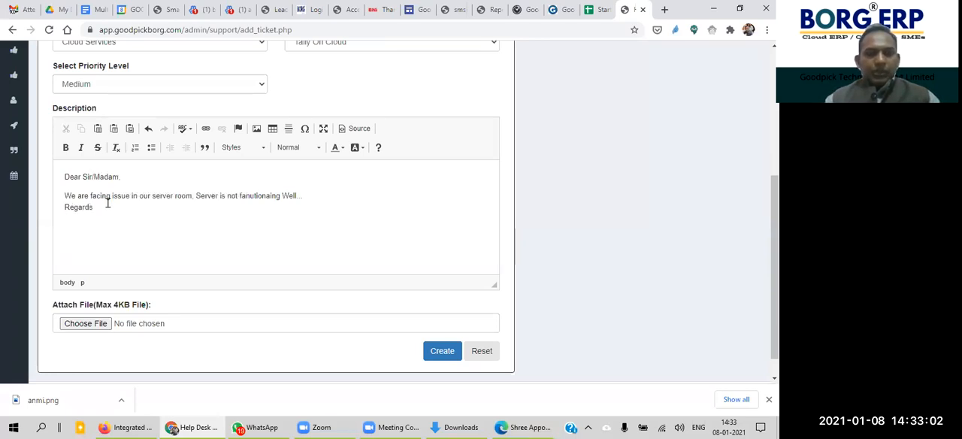
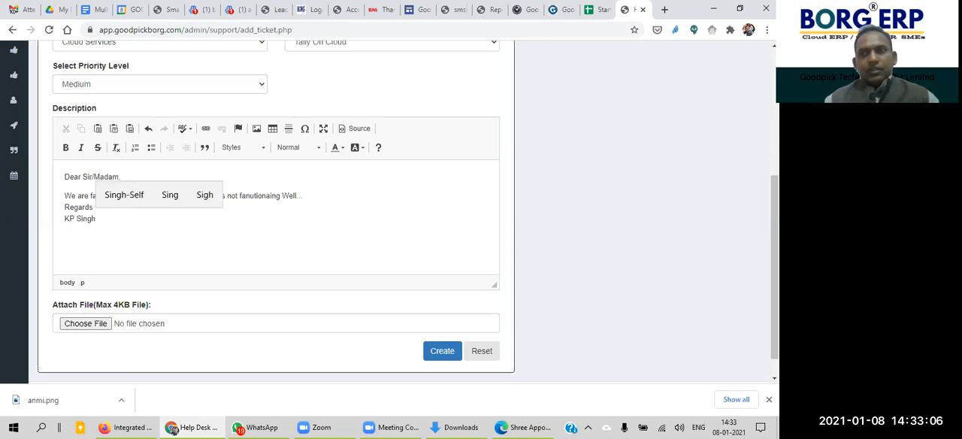
Step: Create the support ticket and acknowledge the submission message
{"action": "left_click_drag", "start_coordinate": [775, 285], "coordinate": [775, 312]}
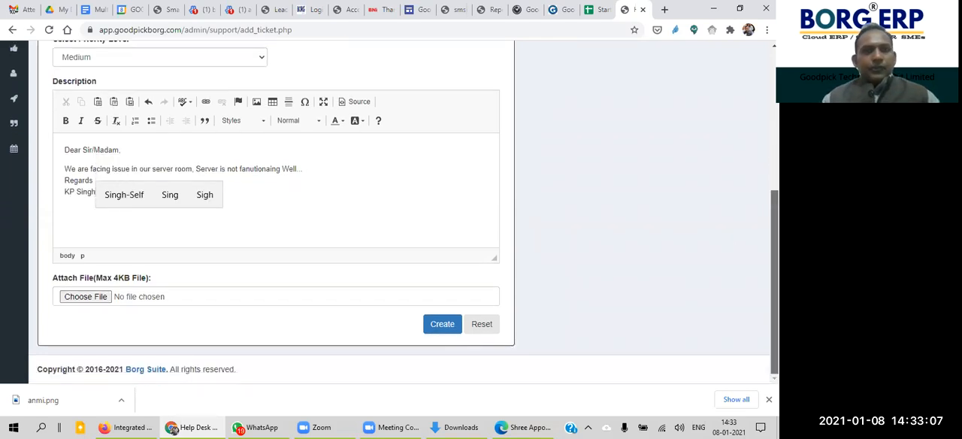
{"action": "left_click", "coordinate": [440, 326]}
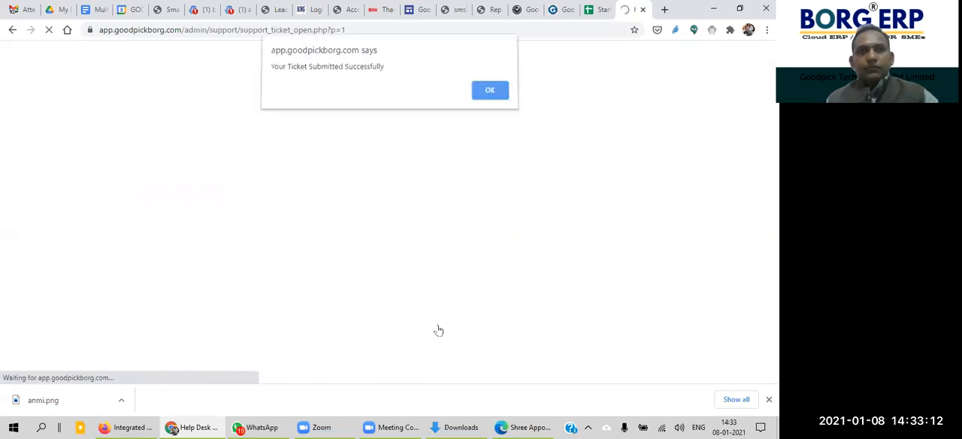
{"action": "left_click", "coordinate": [490, 90]}
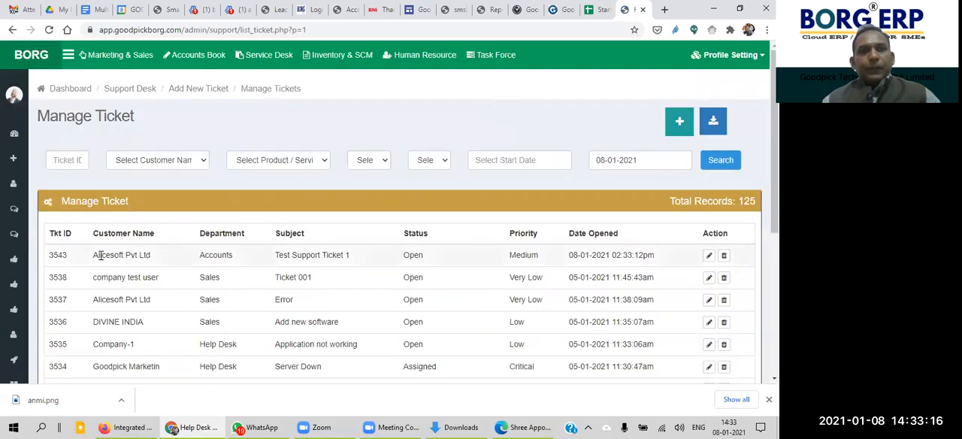
Step: Highlight the customer, department and subject of the Test Support Ticket 1 entry in the ticket list
{"action": "left_click_drag", "start_coordinate": [94, 254], "coordinate": [248, 247]}
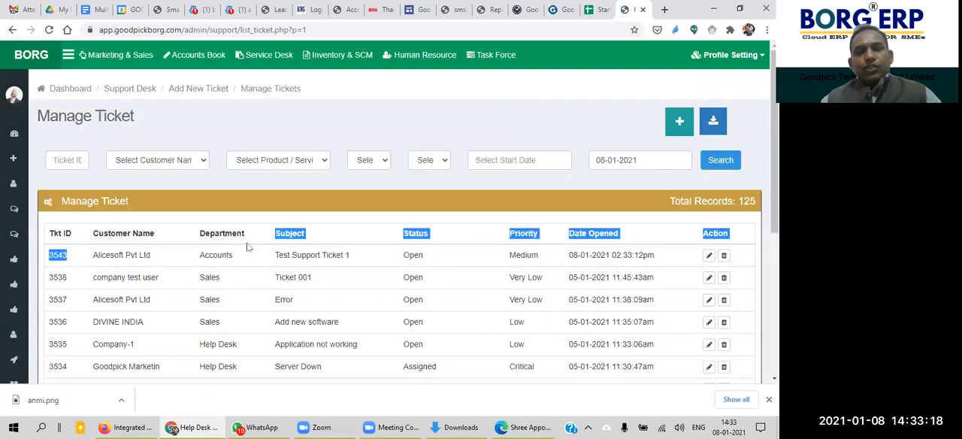
{"action": "left_click", "coordinate": [171, 259]}
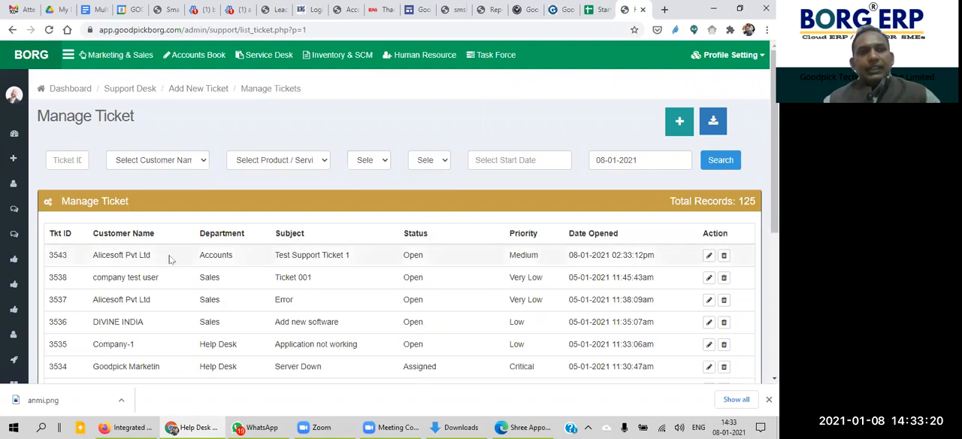
{"action": "left_click_drag", "start_coordinate": [94, 255], "coordinate": [380, 255]}
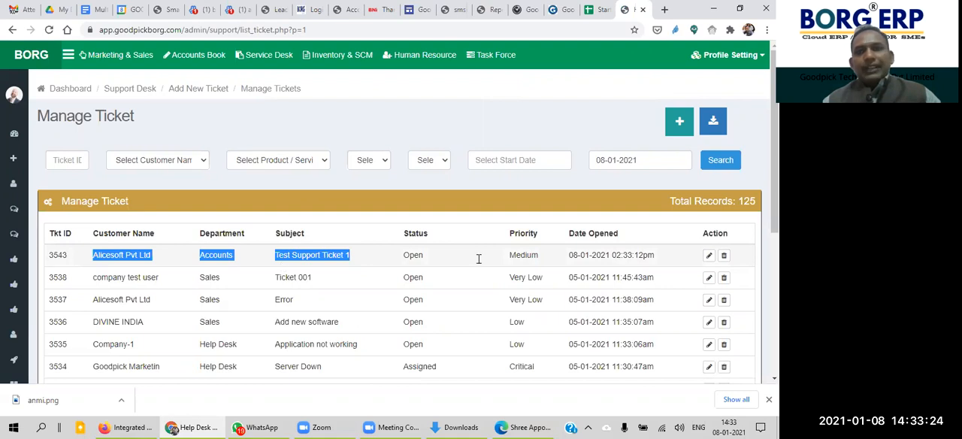
{"action": "scroll", "coordinate": [774, 151], "scroll_direction": "down", "scroll_amount": 1}
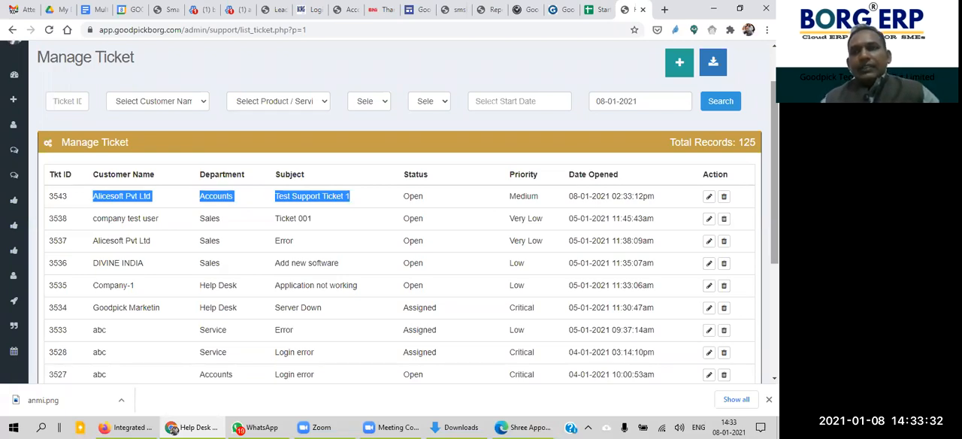
Step: Open Test Support Ticket 1 for editing and review its history and ticket ID
{"action": "left_click", "coordinate": [708, 197]}
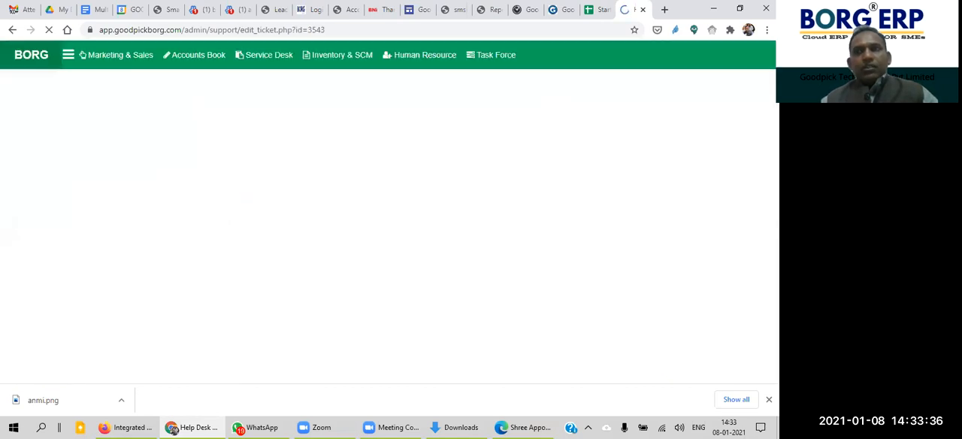
{"action": "scroll", "coordinate": [391, 210], "scroll_direction": "down", "scroll_amount": 5}
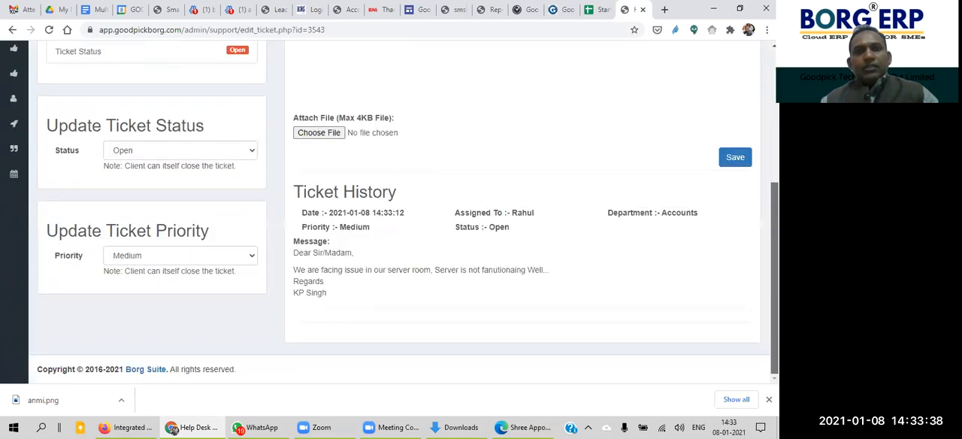
{"action": "scroll", "coordinate": [391, 211], "scroll_direction": "up", "scroll_amount": 3}
{"action": "scroll", "coordinate": [295, 185], "scroll_direction": "up", "scroll_amount": 2}
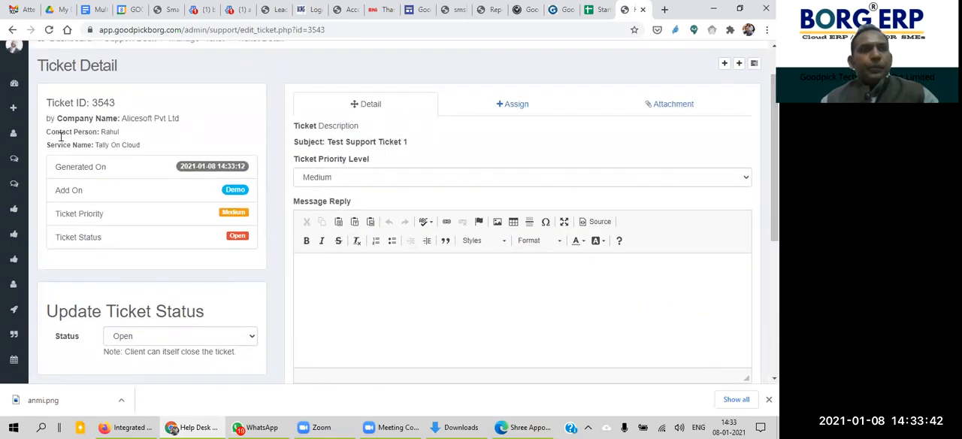
{"action": "left_click_drag", "start_coordinate": [46, 101], "coordinate": [128, 118]}
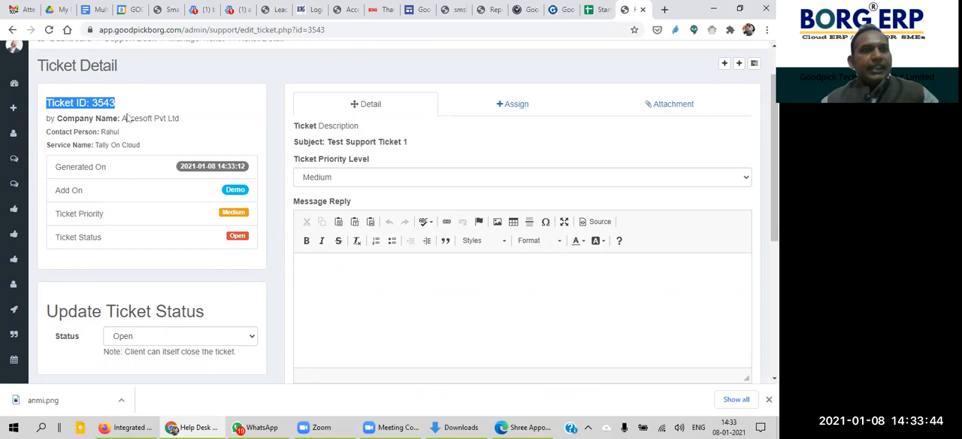
{"action": "left_click", "coordinate": [114, 104]}
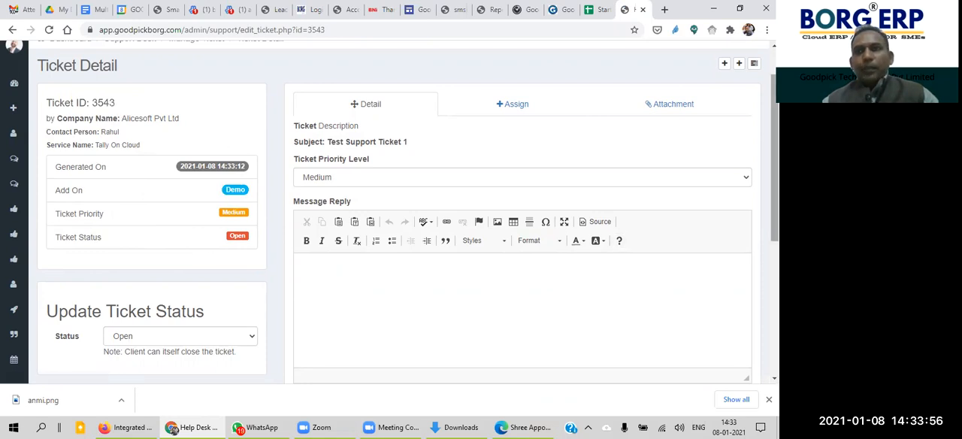
Step: Examine the ticket's available status options without changing the status, and highlight the Update Ticket Priority heading
{"action": "left_click_drag", "start_coordinate": [774, 203], "coordinate": [774, 281]}
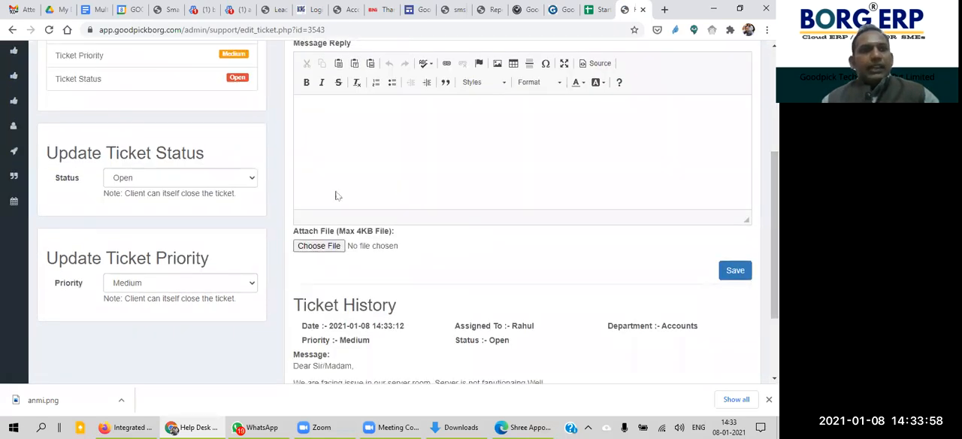
{"action": "left_click", "coordinate": [209, 180]}
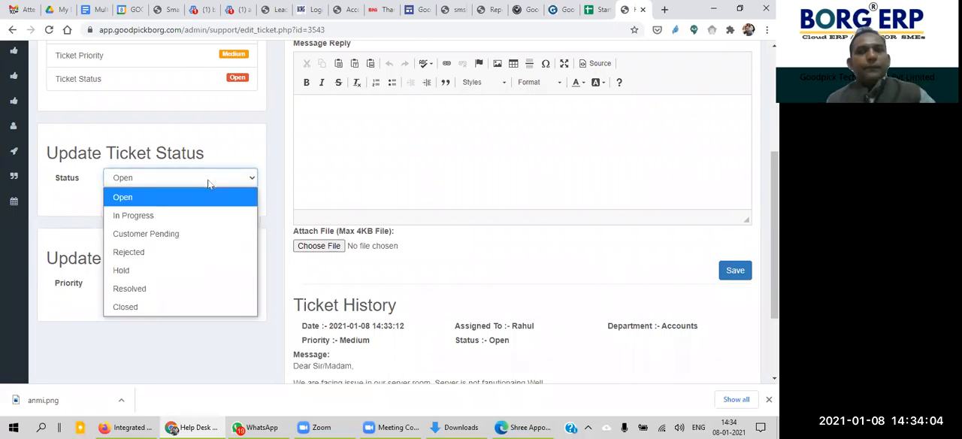
{"action": "left_click", "coordinate": [63, 225]}
{"action": "left_click_drag", "start_coordinate": [46, 257], "coordinate": [214, 253]}
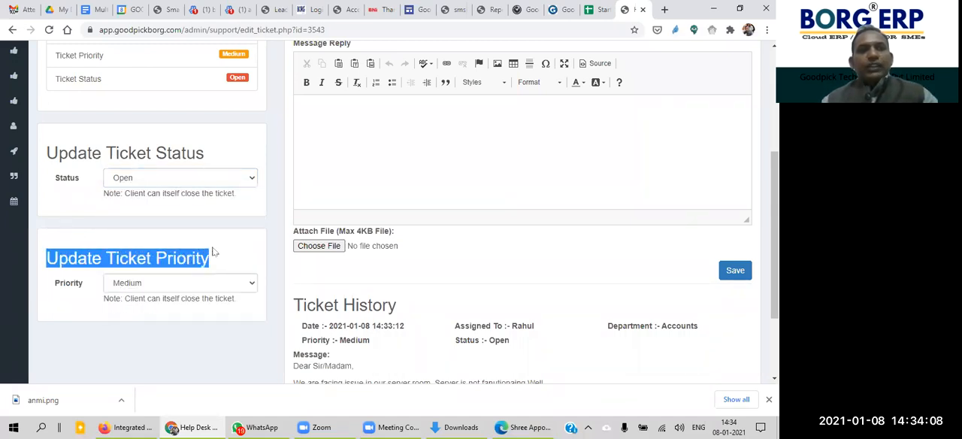
Step: Examine the options available for updating the ticket's priority without changing the priority
{"action": "left_click", "coordinate": [250, 261]}
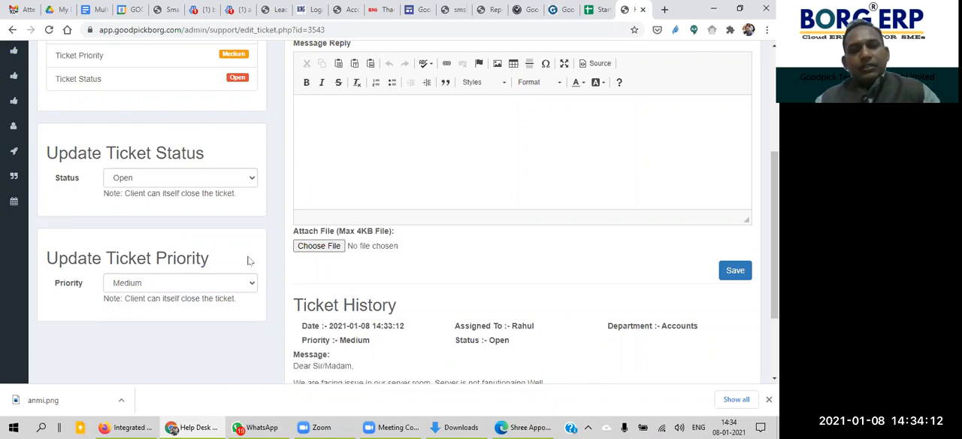
{"action": "left_click", "coordinate": [220, 279]}
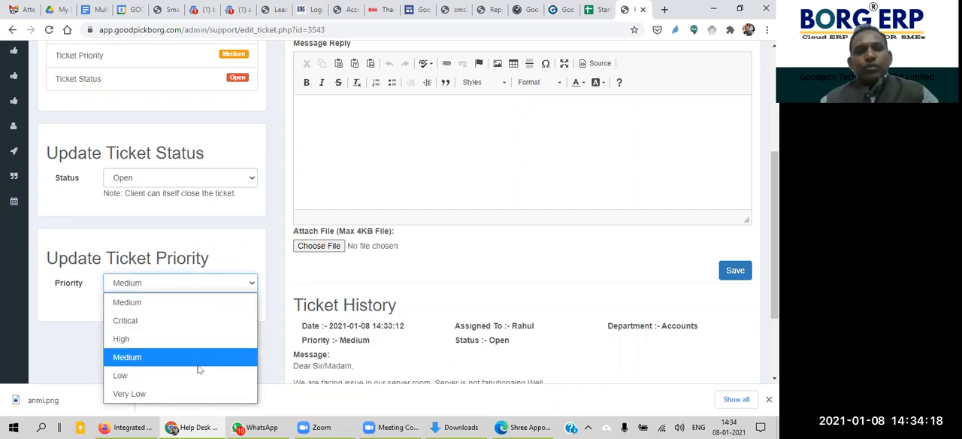
{"action": "left_click", "coordinate": [261, 247]}
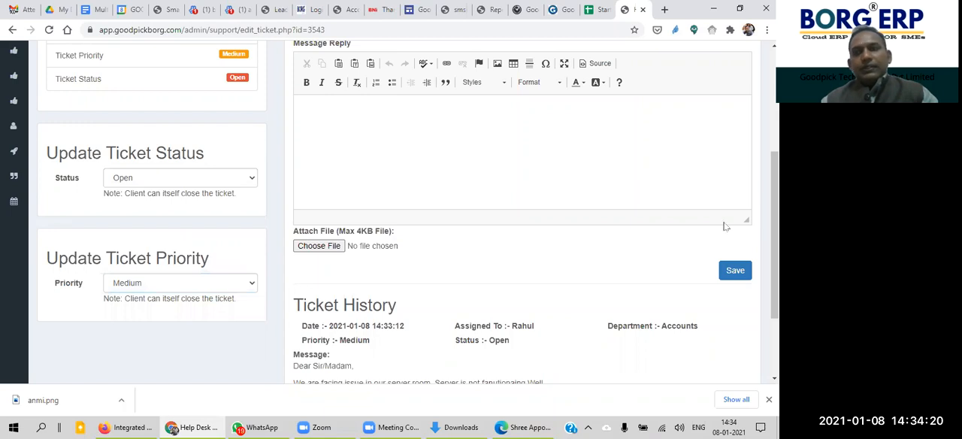
Step: Review the ticket's detail section and check its Ticket Priority Level field without changing the selection
{"action": "scroll", "coordinate": [774, 226], "scroll_direction": "up", "scroll_amount": 5}
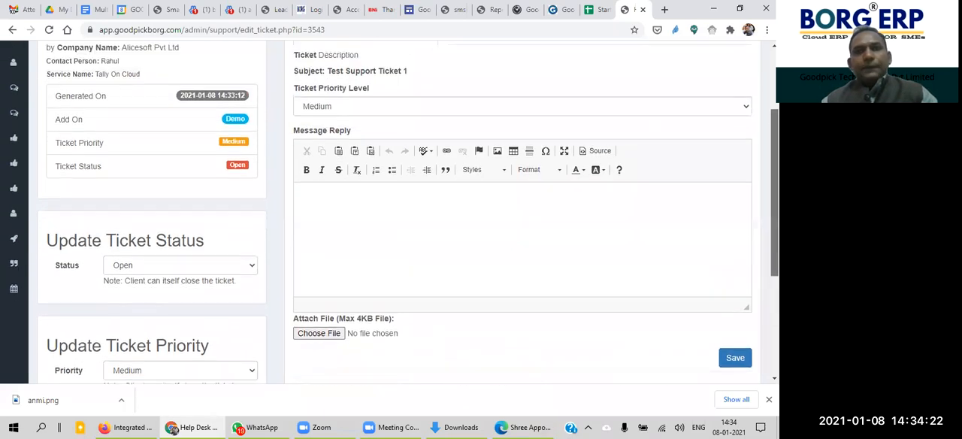
{"action": "scroll", "coordinate": [774, 225], "scroll_direction": "down", "scroll_amount": 3}
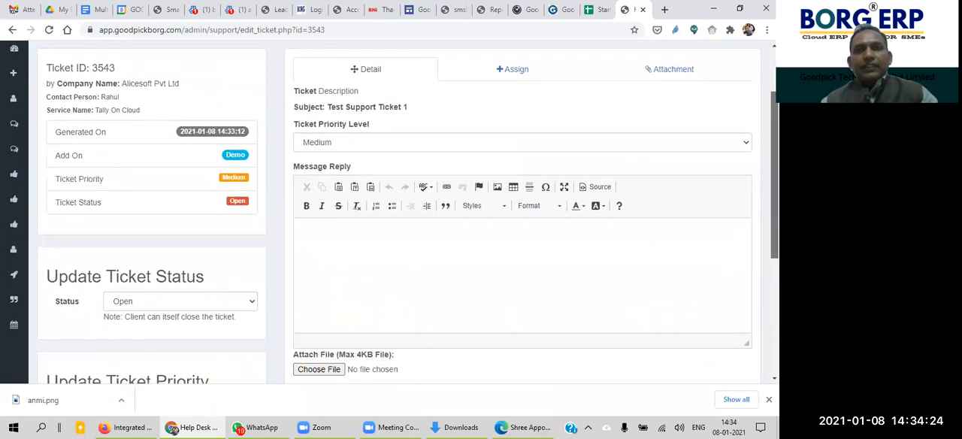
{"action": "scroll", "coordinate": [774, 225], "scroll_direction": "down", "scroll_amount": 1}
{"action": "scroll", "coordinate": [774, 226], "scroll_direction": "up", "scroll_amount": 1}
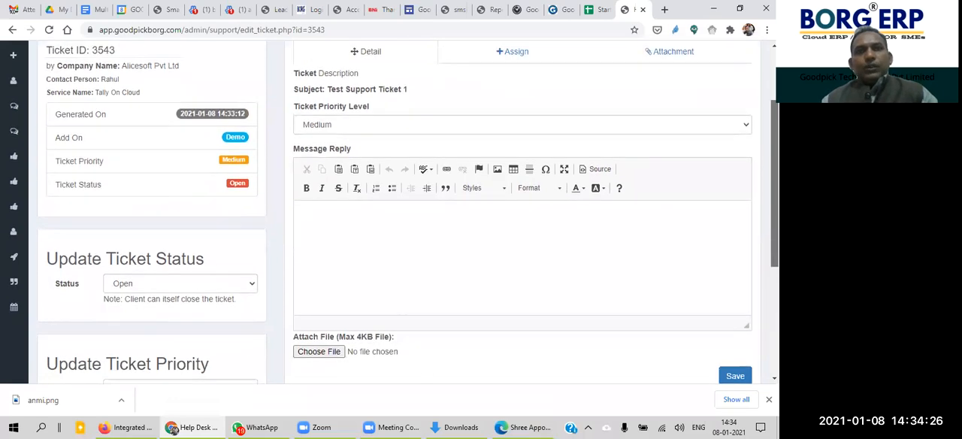
{"action": "left_click", "coordinate": [412, 125]}
{"action": "left_click", "coordinate": [471, 69]}
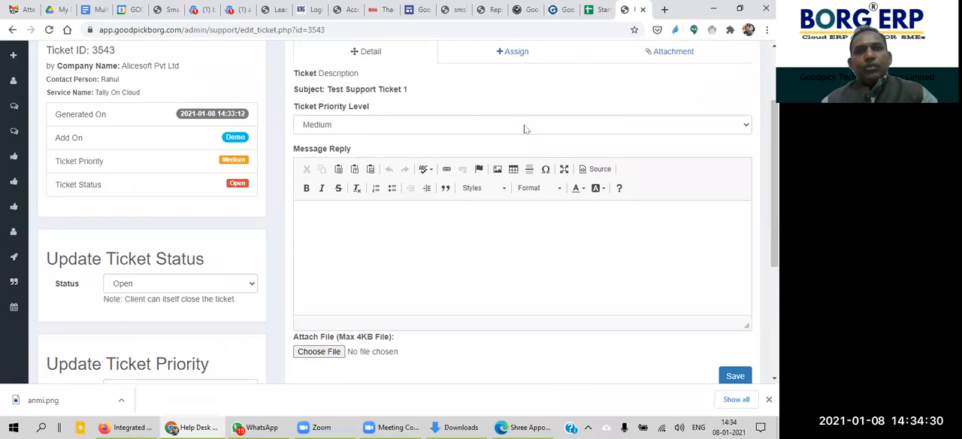
Step: Highlight the full customer message in the Ticket History section, from the greeting through the signature
{"action": "scroll", "coordinate": [598, 174], "scroll_direction": "down", "scroll_amount": 1}
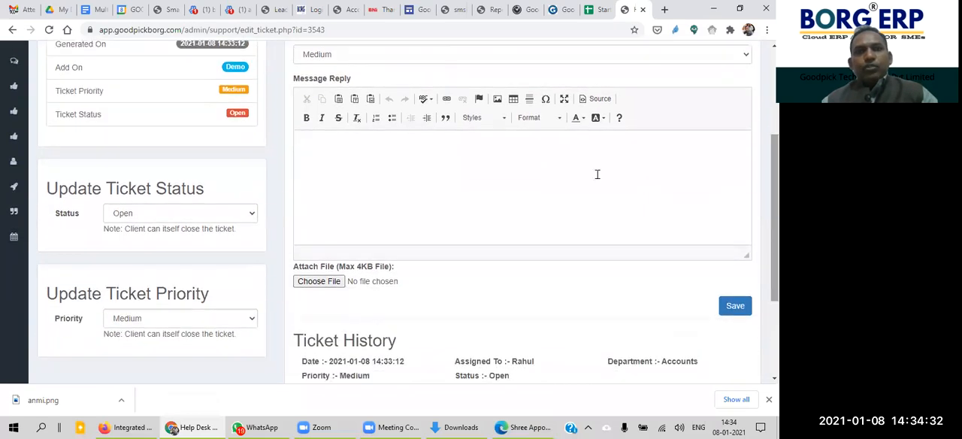
{"action": "scroll", "coordinate": [597, 263], "scroll_direction": "down", "scroll_amount": 2}
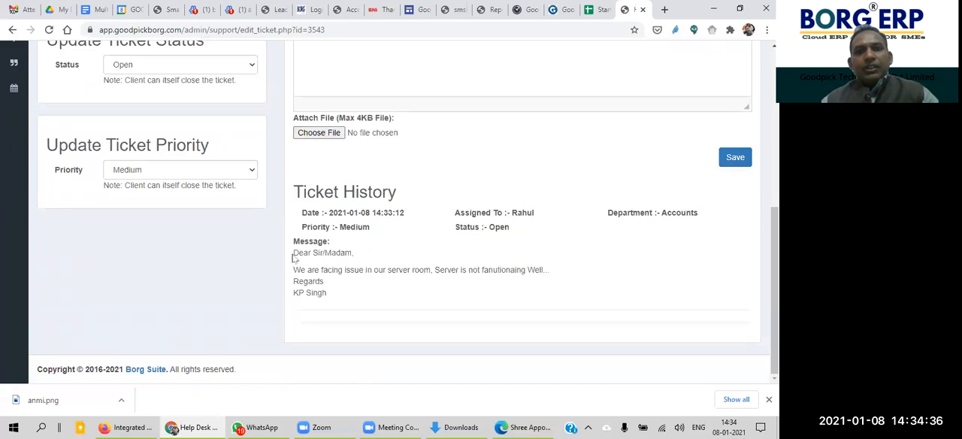
{"action": "left_click_drag", "start_coordinate": [294, 252], "coordinate": [334, 295]}
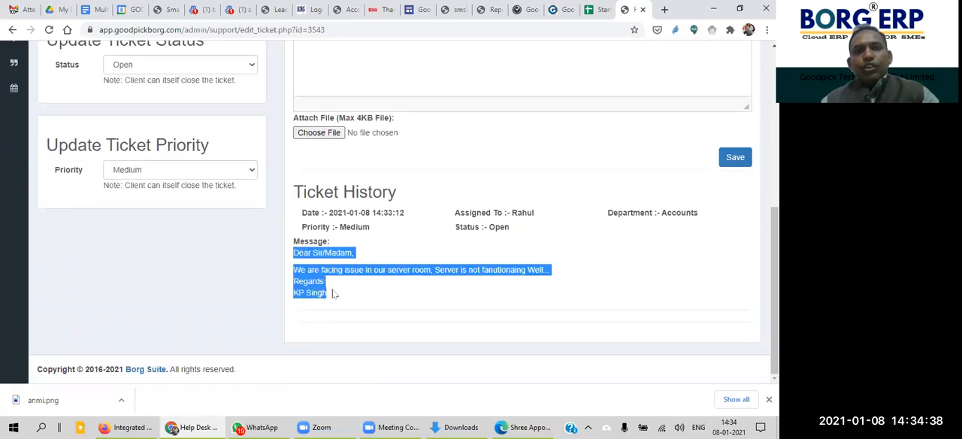
{"action": "left_click", "coordinate": [333, 295]}
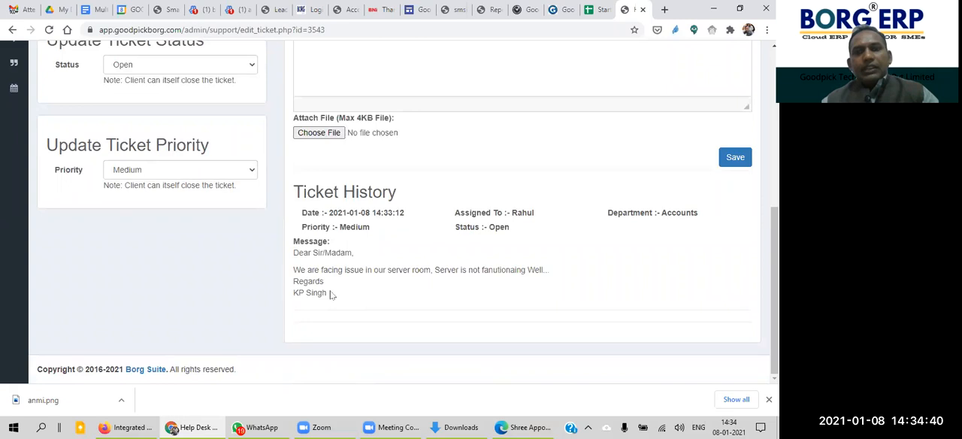
{"action": "left_click_drag", "start_coordinate": [332, 295], "coordinate": [295, 254]}
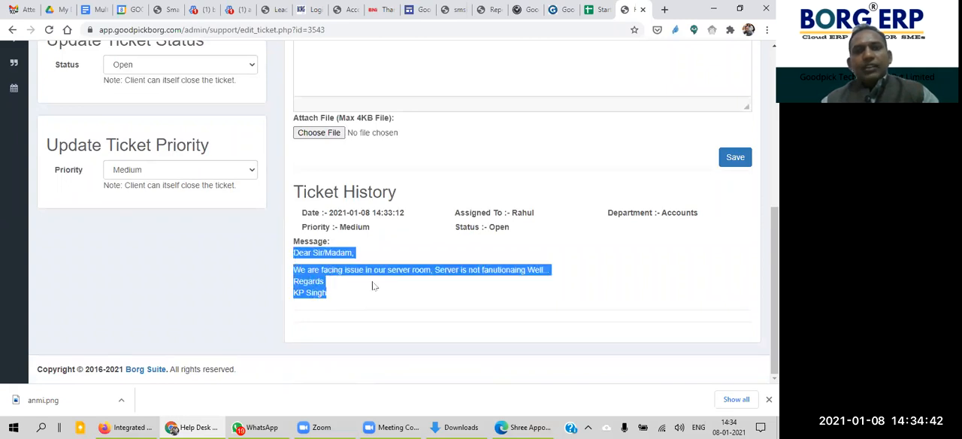
{"action": "left_click", "coordinate": [400, 296]}
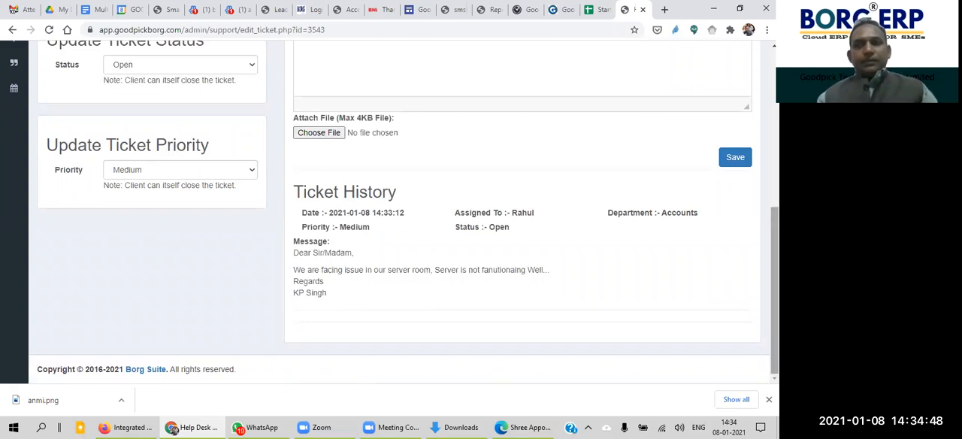
Step: Review the Ticket History entry and highlight its Assigned To and Department details
{"action": "scroll", "coordinate": [394, 212], "scroll_direction": "up", "scroll_amount": 2}
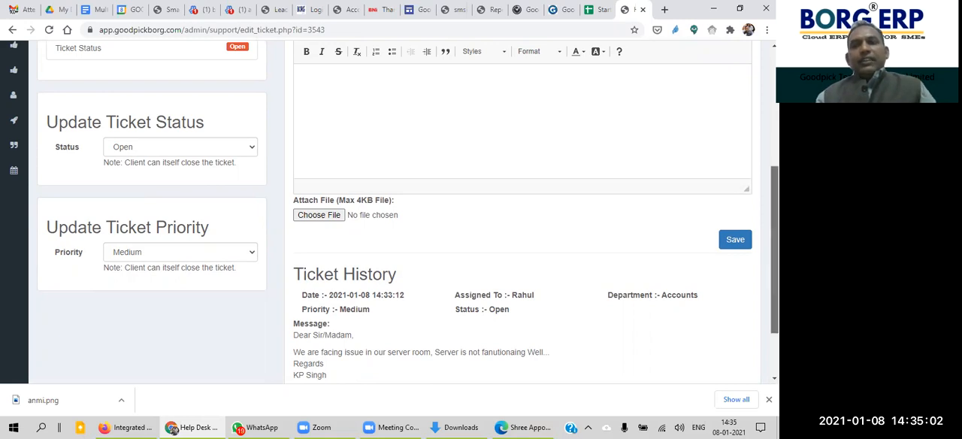
{"action": "scroll", "coordinate": [483, 265], "scroll_direction": "down", "scroll_amount": 2}
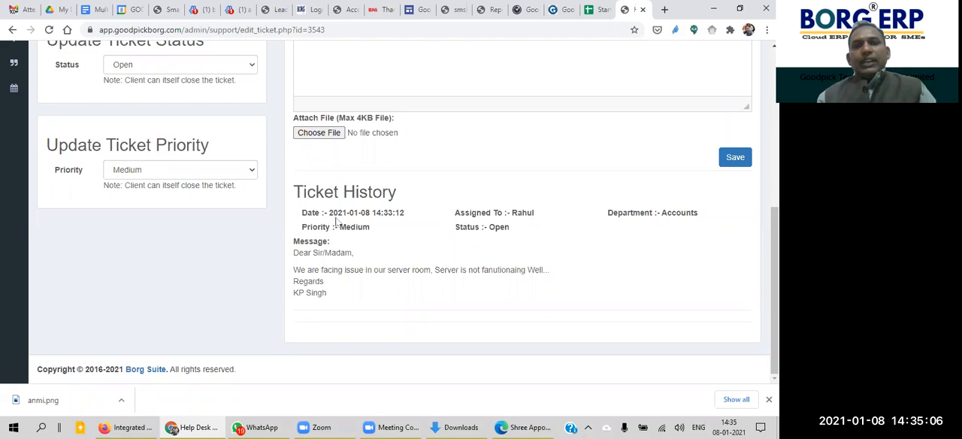
{"action": "mouse_move", "coordinate": [775, 280]}
{"action": "left_mouse_down"}
{"action": "mouse_move", "coordinate": [775, 174]}
{"action": "mouse_move", "coordinate": [775, 283]}
{"action": "left_mouse_up"}
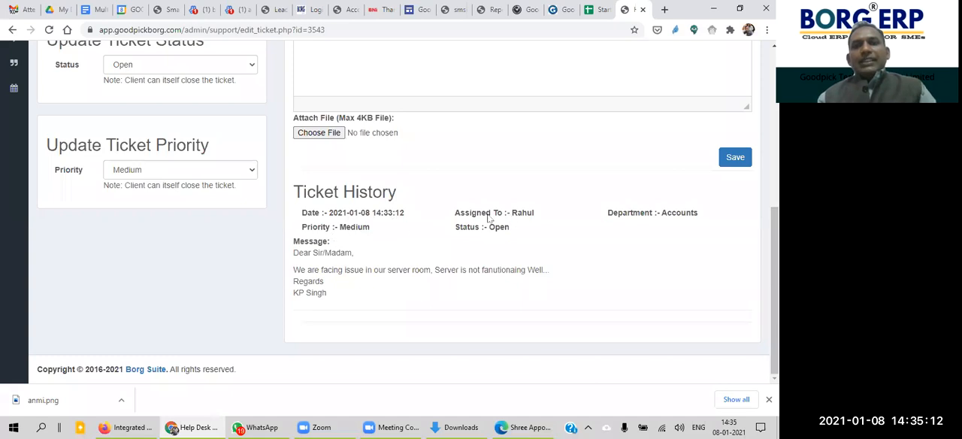
{"action": "left_click_drag", "start_coordinate": [465, 214], "coordinate": [546, 216]}
{"action": "left_click_drag", "start_coordinate": [612, 214], "coordinate": [714, 221]}
{"action": "left_click", "coordinate": [667, 227]}
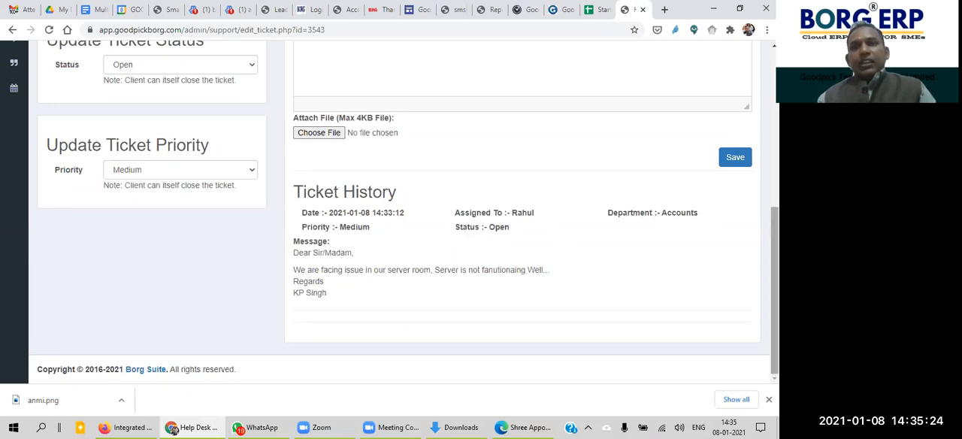
Step: Open the ticket's assignment settings and examine the available departments without selecting one
{"action": "left_click_drag", "start_coordinate": [774, 259], "coordinate": [775, 153]}
{"action": "left_click", "coordinate": [520, 110]}
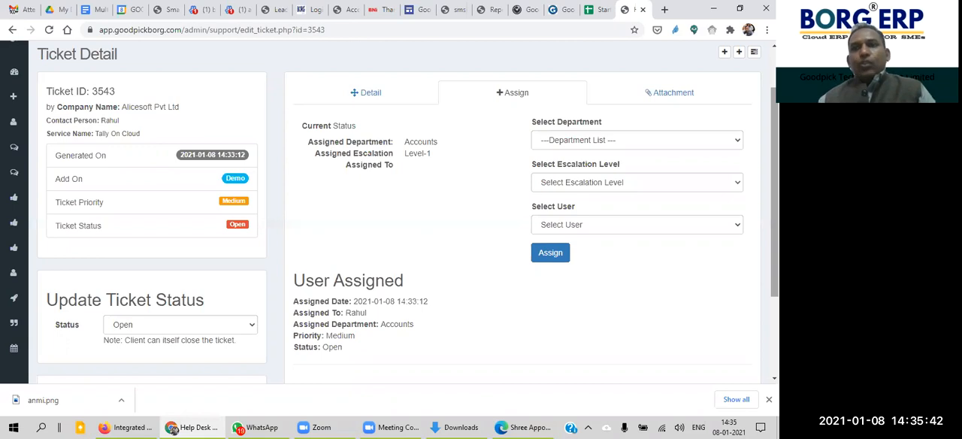
{"action": "left_click", "coordinate": [644, 143]}
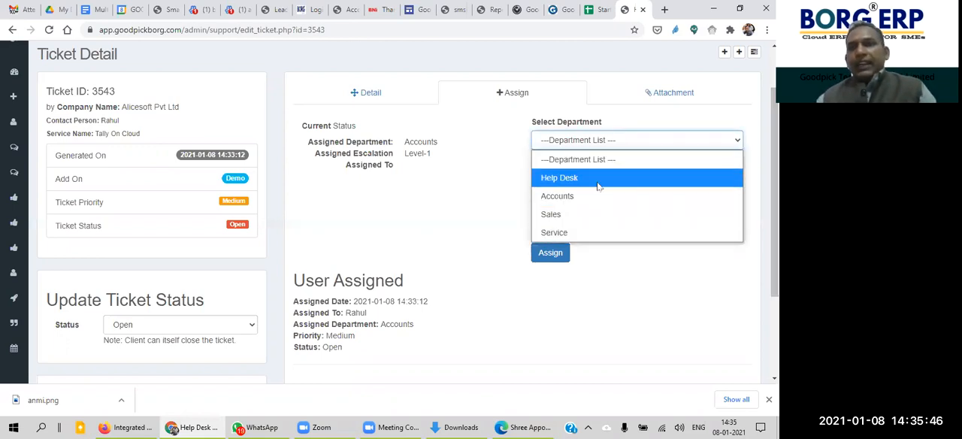
{"action": "left_click", "coordinate": [505, 177]}
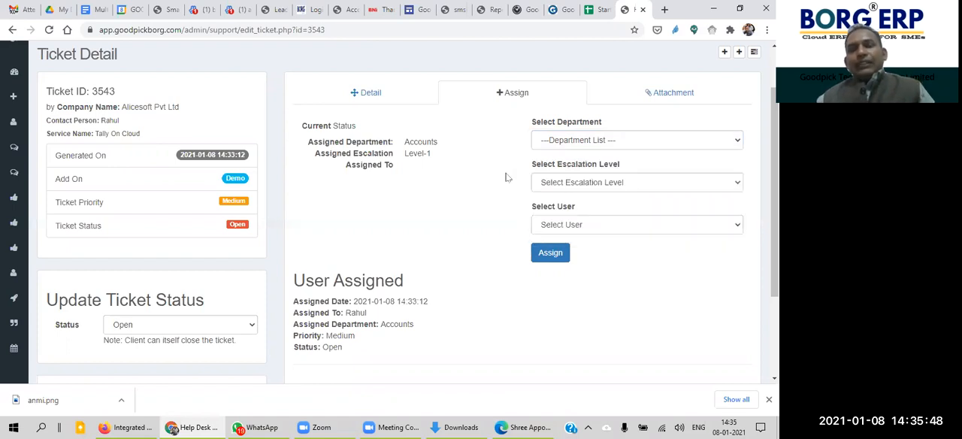
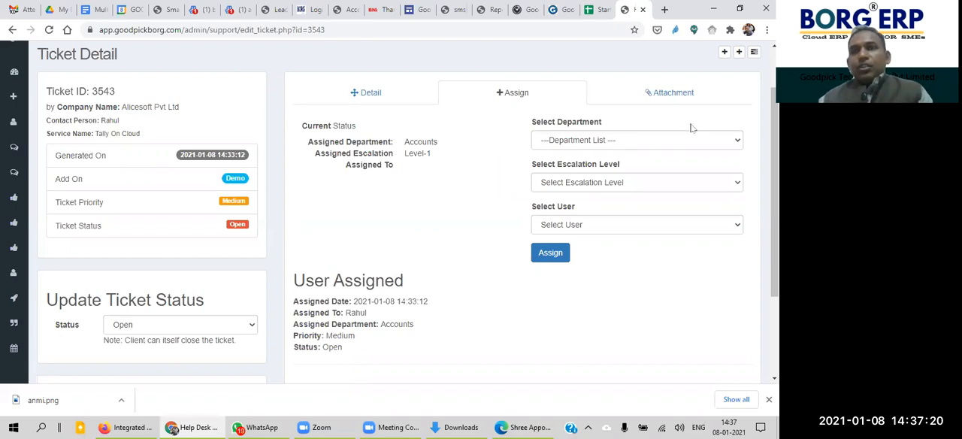
Step: Choose Service as the ticket's new department and Level-1 as its escalation level in the assignment form
{"action": "left_click", "coordinate": [607, 147]}
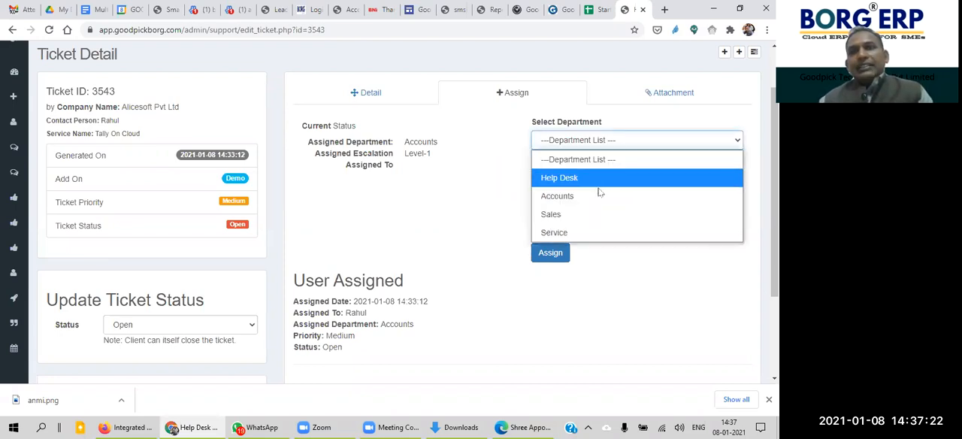
{"action": "left_click", "coordinate": [583, 227]}
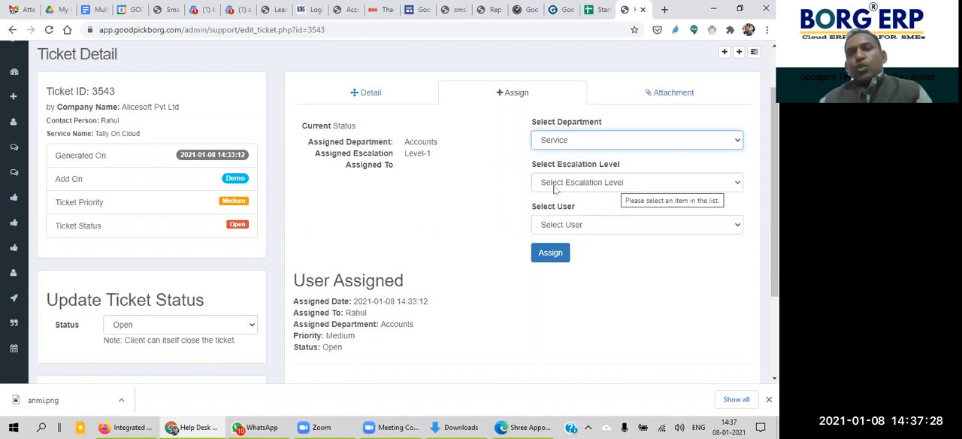
{"action": "left_click", "coordinate": [591, 178]}
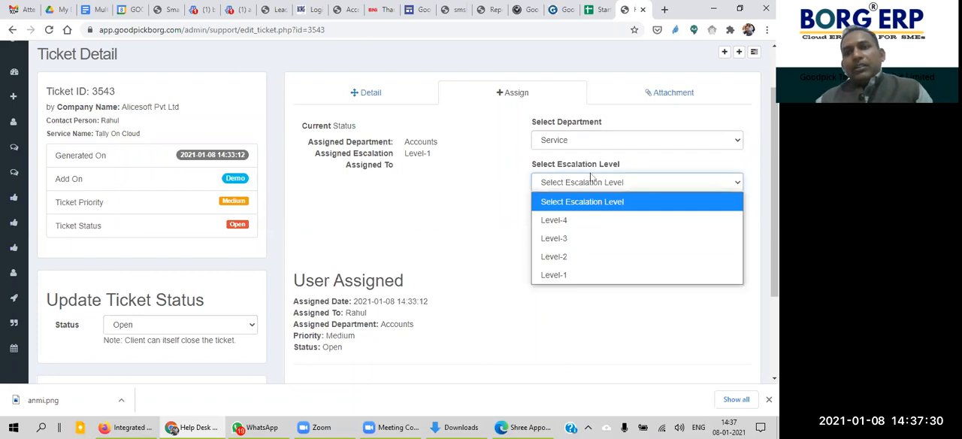
{"action": "left_click", "coordinate": [579, 274]}
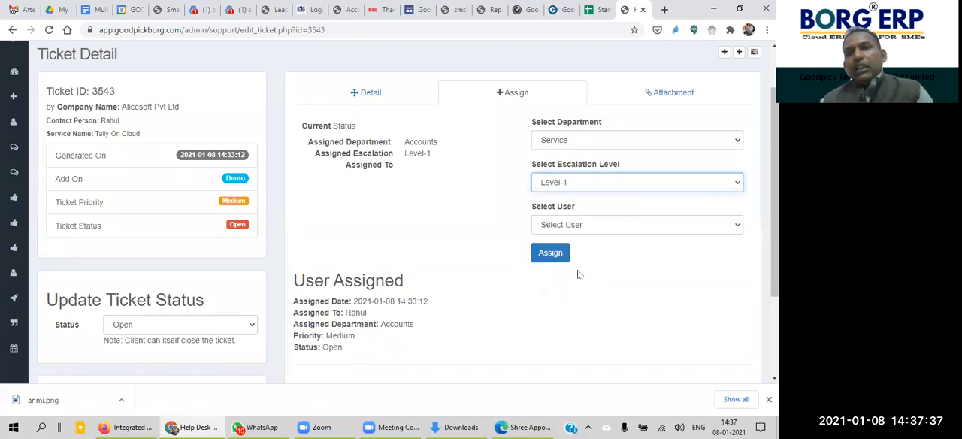
Step: Check which users can be selected for the assignment and look over the department options without changing them
{"action": "left_click", "coordinate": [609, 222]}
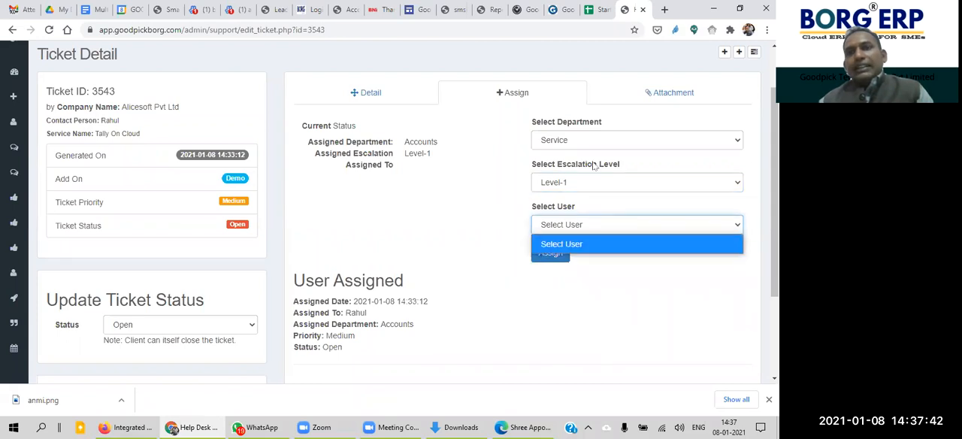
{"action": "left_click", "coordinate": [606, 223]}
{"action": "left_click", "coordinate": [608, 224]}
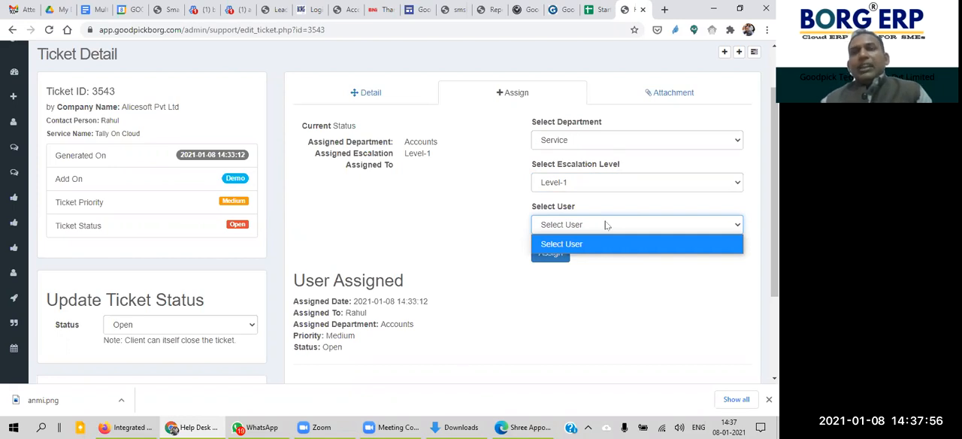
{"action": "left_click", "coordinate": [593, 142]}
{"action": "left_click", "coordinate": [593, 142]}
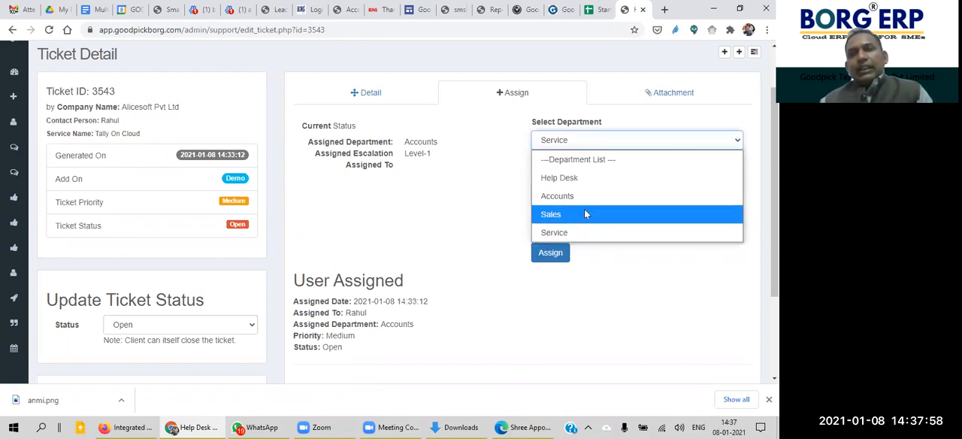
{"action": "left_click", "coordinate": [471, 179]}
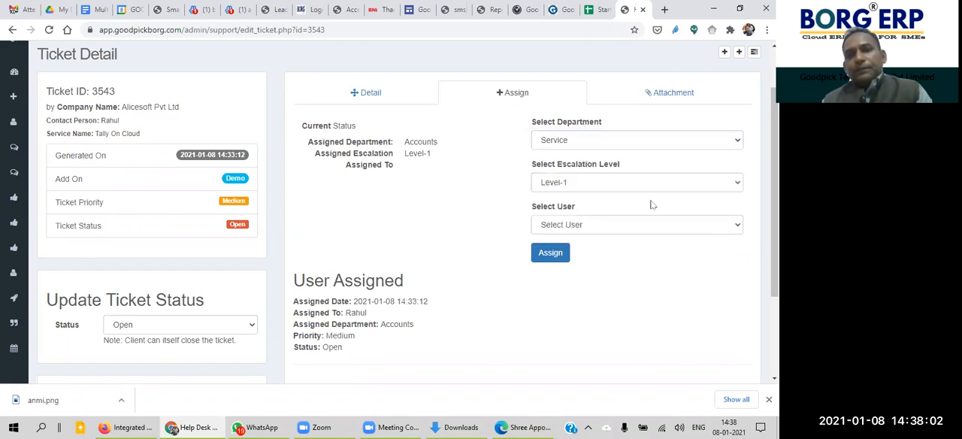
Step: Highlight the whole User Assigned section, from its heading to the status line
{"action": "scroll", "coordinate": [451, 256], "scroll_direction": "down", "scroll_amount": 3}
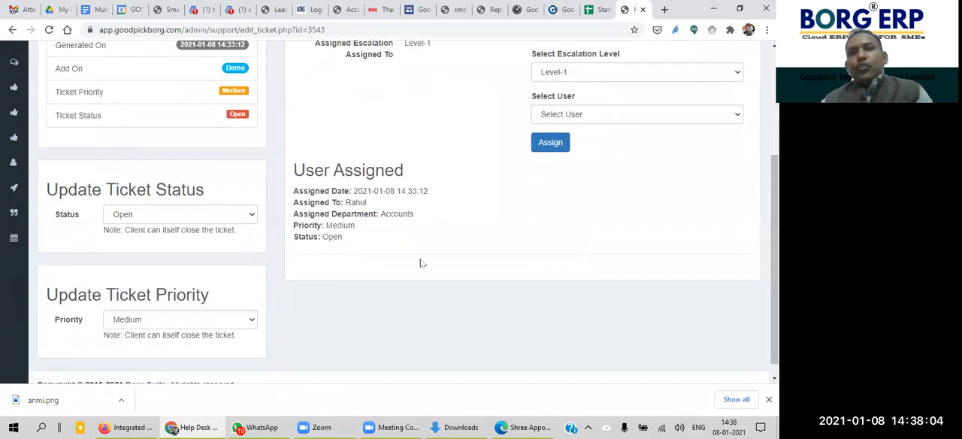
{"action": "left_click_drag", "start_coordinate": [348, 242], "coordinate": [292, 170]}
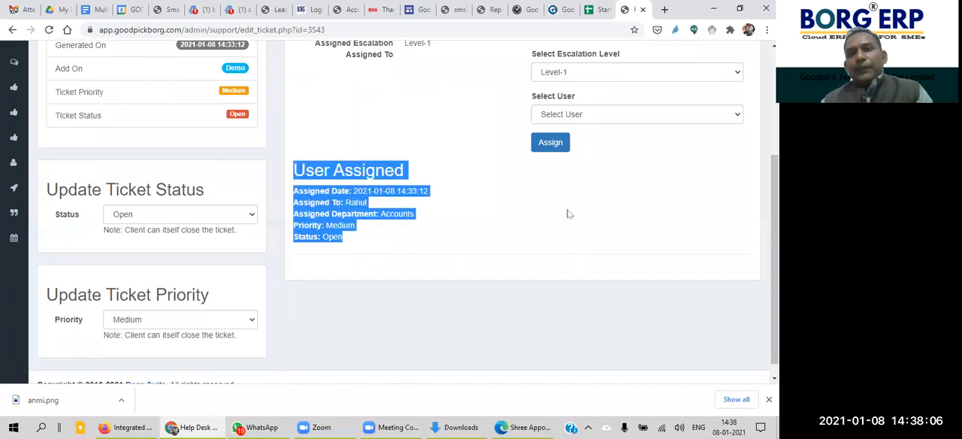
{"action": "scroll", "coordinate": [601, 196], "scroll_direction": "up", "scroll_amount": 5}
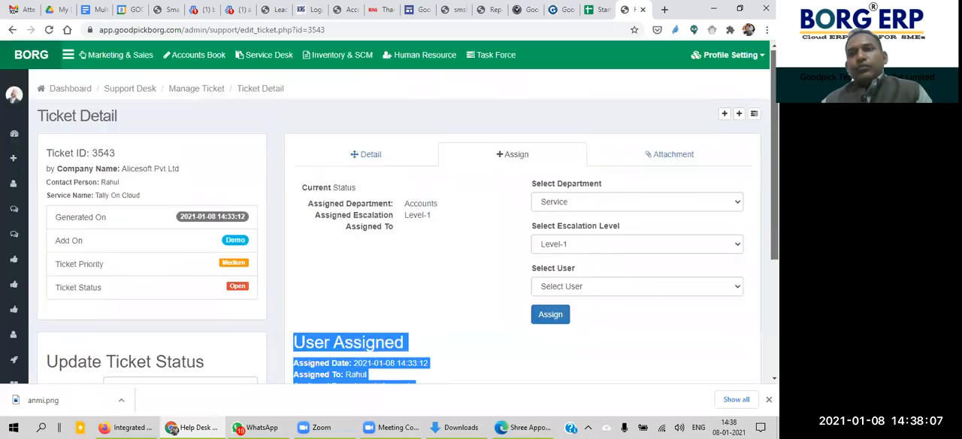
Step: Open the ticket's attachment list and examine it along with the status and priority update sections
{"action": "left_click", "coordinate": [681, 163]}
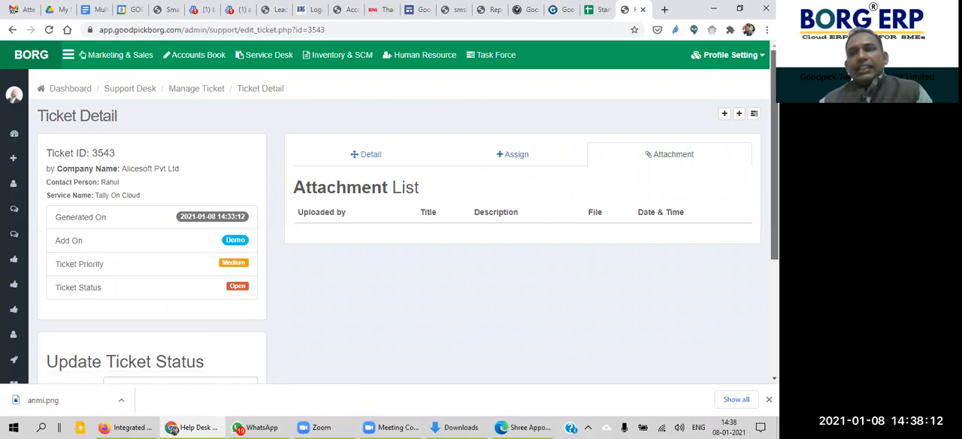
{"action": "scroll", "coordinate": [398, 226], "scroll_direction": "down", "scroll_amount": 1}
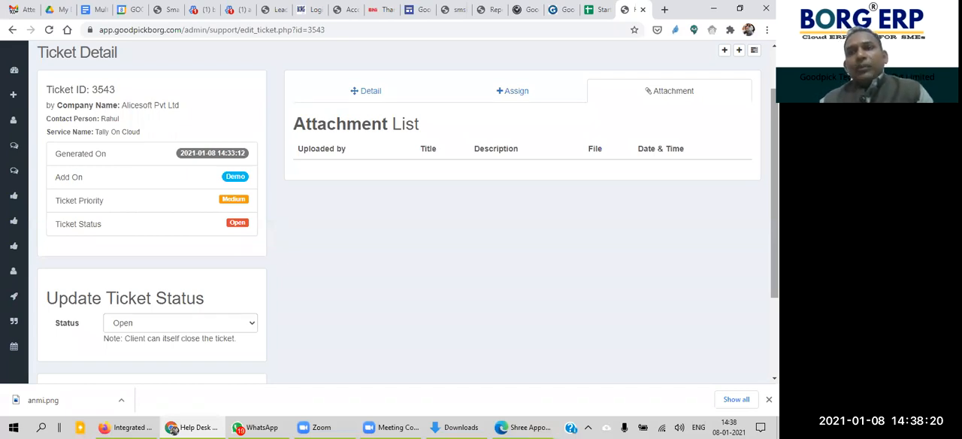
{"action": "scroll", "coordinate": [403, 211], "scroll_direction": "down", "scroll_amount": 3}
{"action": "scroll", "coordinate": [404, 210], "scroll_direction": "up", "scroll_amount": 4}
{"action": "scroll", "coordinate": [404, 211], "scroll_direction": "down", "scroll_amount": 2}
{"action": "scroll", "coordinate": [403, 211], "scroll_direction": "up", "scroll_amount": 1}
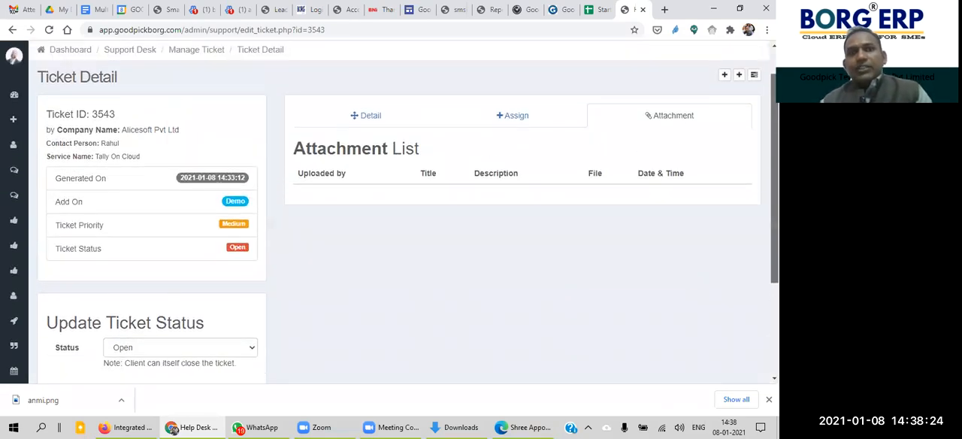
{"action": "scroll", "coordinate": [403, 210], "scroll_direction": "up", "scroll_amount": 1}
{"action": "scroll", "coordinate": [403, 211], "scroll_direction": "down", "scroll_amount": 3}
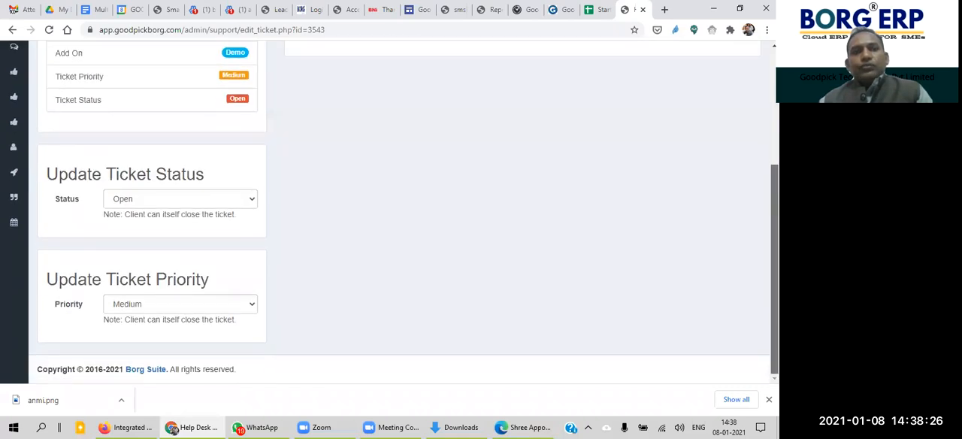
{"action": "scroll", "coordinate": [421, 118], "scroll_direction": "up", "scroll_amount": 3}
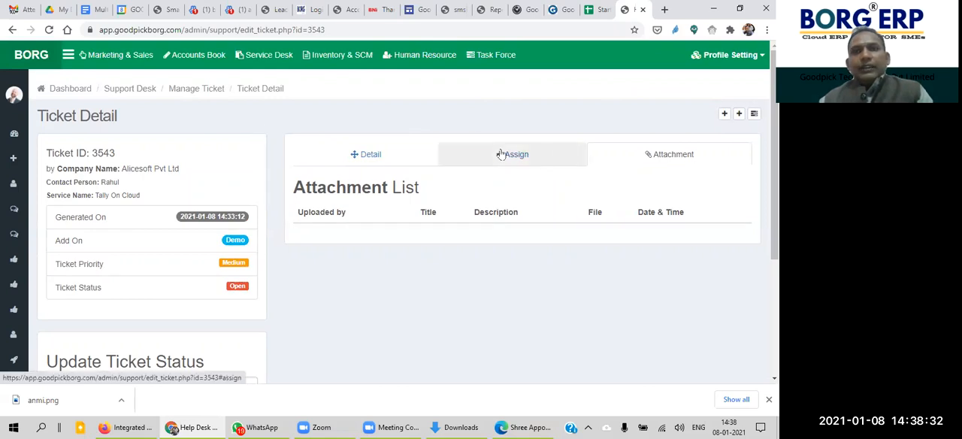
Step: Return to the ticket's details and begin the message reply with the greeting "Dear Sir,"
{"action": "left_click", "coordinate": [370, 155]}
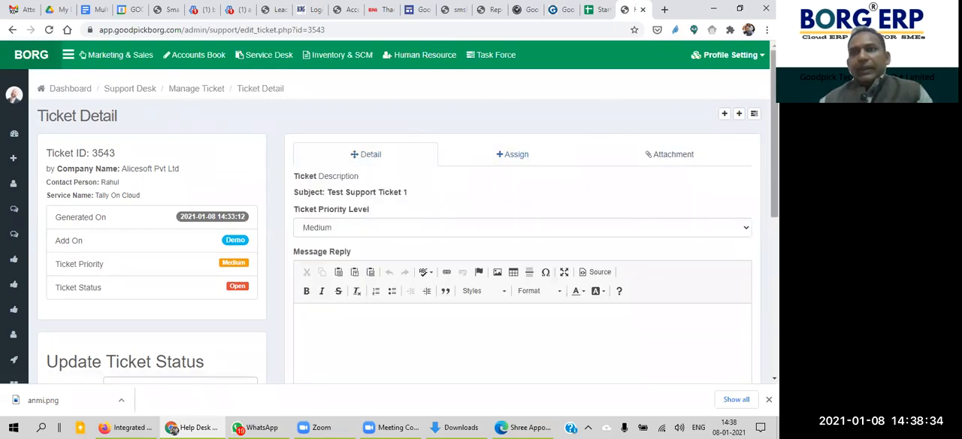
{"action": "scroll", "coordinate": [447, 157], "scroll_direction": "down", "scroll_amount": 3}
{"action": "left_click", "coordinate": [447, 157]}
{"action": "scroll", "coordinate": [466, 156], "scroll_direction": "up", "scroll_amount": 2}
{"action": "scroll", "coordinate": [737, 183], "scroll_direction": "down", "scroll_amount": 1}
{"action": "type", "text": "Dear Sir,"}
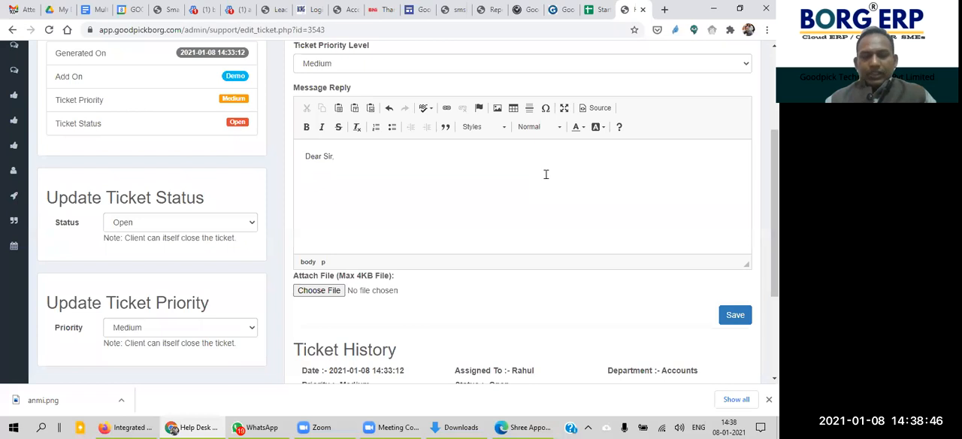
{"action": "key", "text": "Return"}
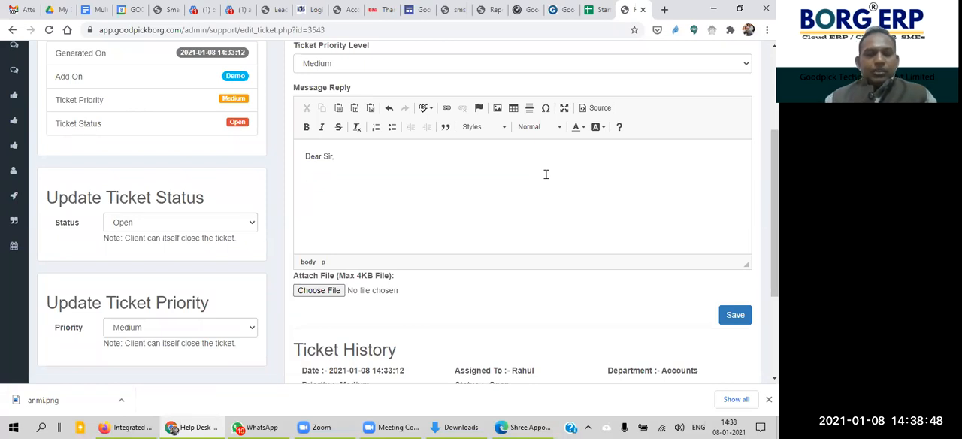
Step: Write "Our team is working on the issue & will update once done" as the reply's body text
{"action": "type", "text": "Our team is "}
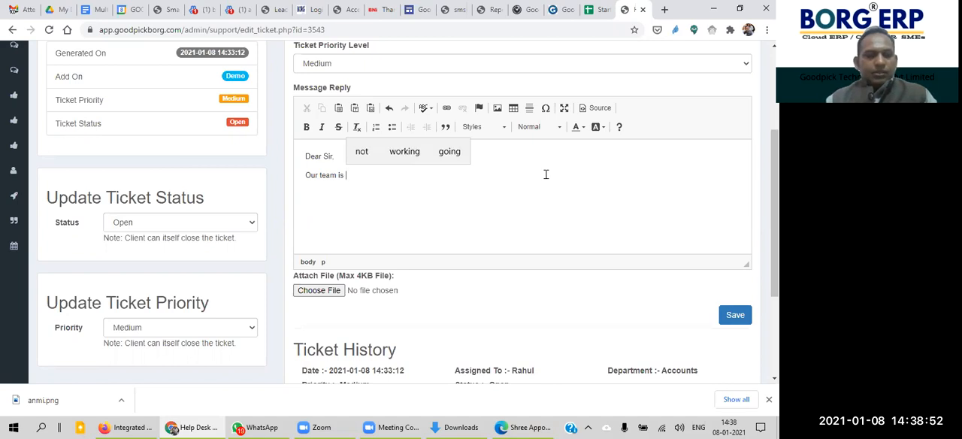
{"action": "type", "text": "working o"}
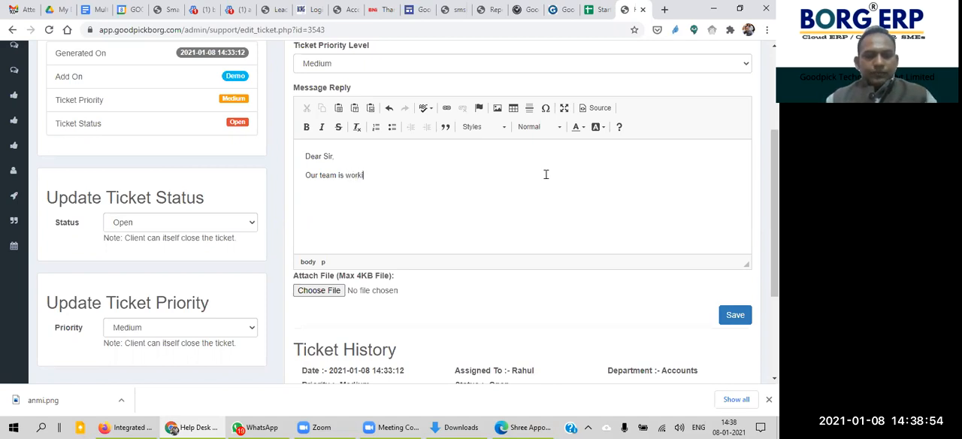
{"action": "type", "text": "n the "}
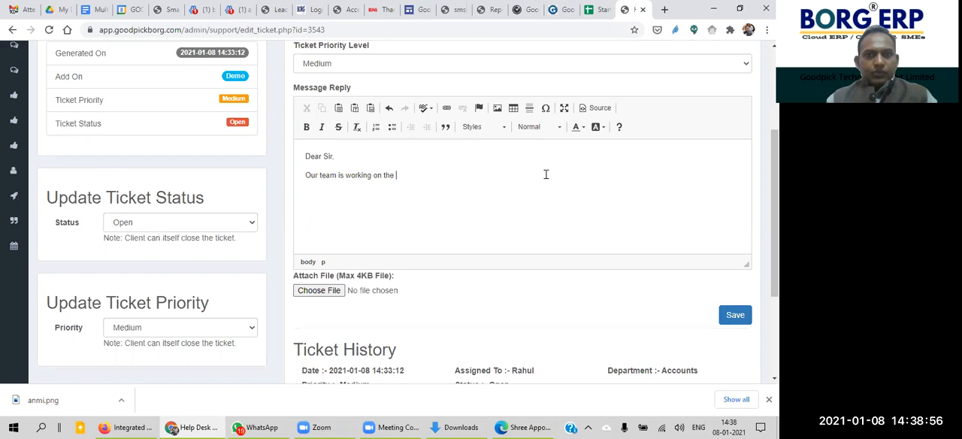
{"action": "type", "text": "issue & "}
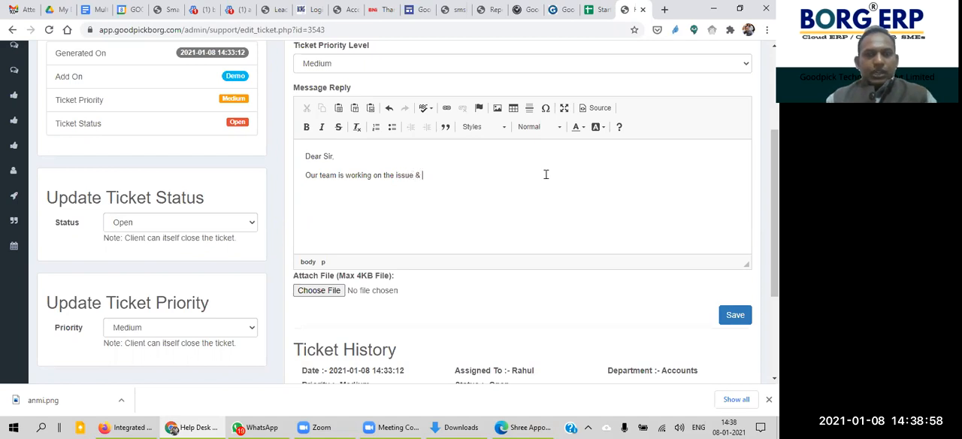
{"action": "type", "text": "will update once"}
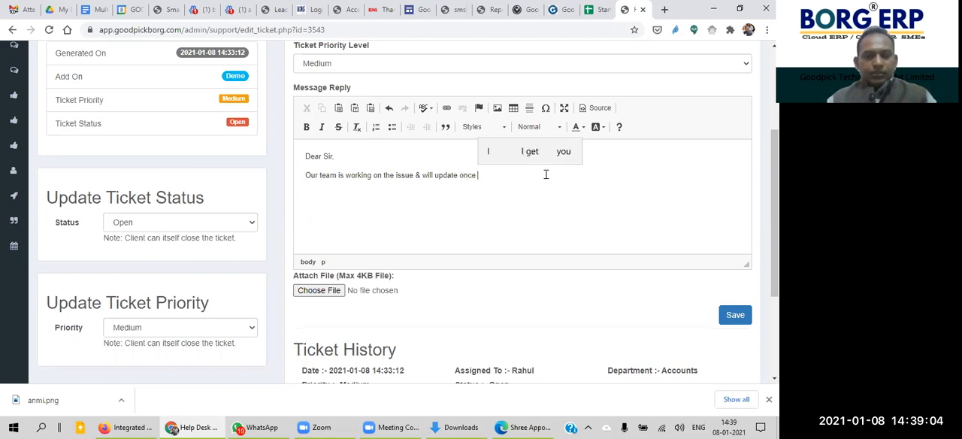
{"action": "type", "text": " done."}
Step: Extend the reply's sentence with "or We will share progress of the ticket..."
{"action": "key", "text": "BackSpace"}
{"action": "key", "text": "BackSpace"}
{"action": "type", "text": "or We will share progress of the ticket .."}
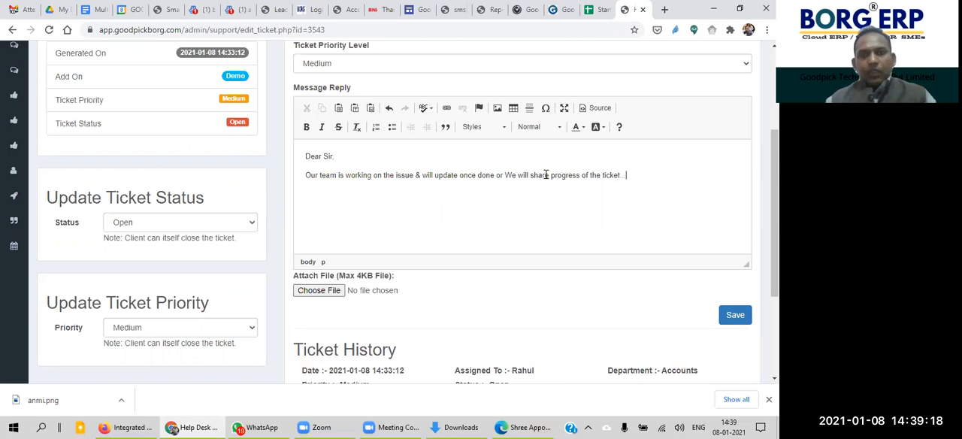
{"action": "type", "text": "Re"}
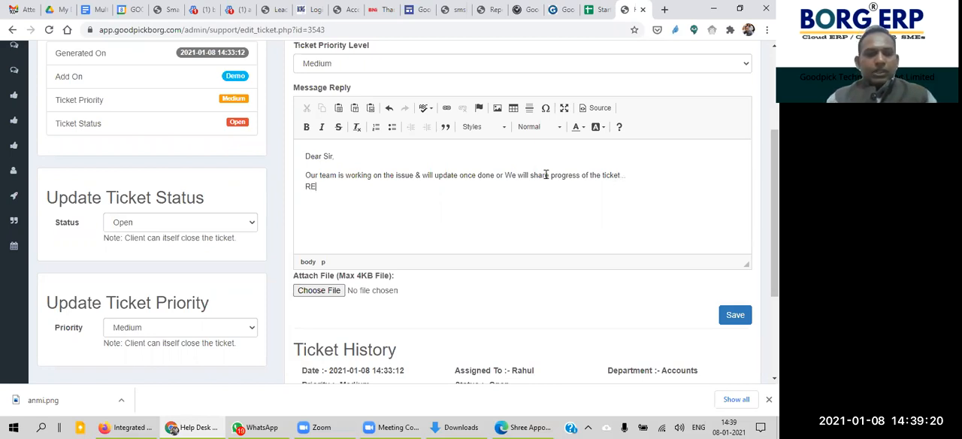
Step: Close the reply with "Regards" and the sender's name on separate lines
{"action": "key", "text": "BackSpace"}
{"action": "type", "text": "egards"}
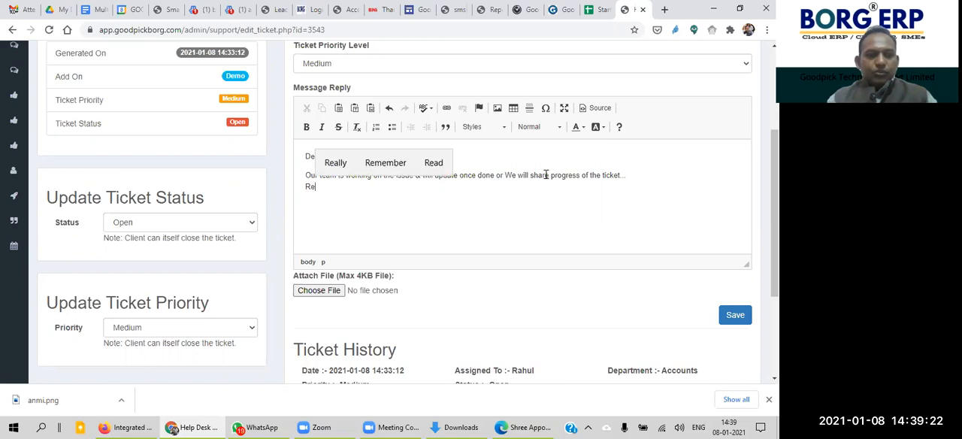
{"action": "key", "text": "Return"}
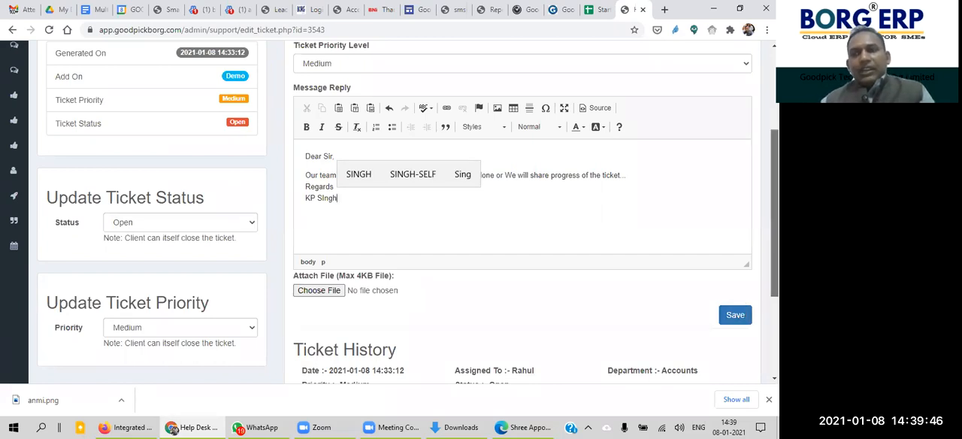
Step: Review the customer's original message in the Ticket History section
{"action": "scroll", "coordinate": [480, 299], "scroll_direction": "down", "scroll_amount": 3}
{"action": "left_click_drag", "start_coordinate": [303, 193], "coordinate": [685, 282]}
{"action": "left_click", "coordinate": [685, 281]}
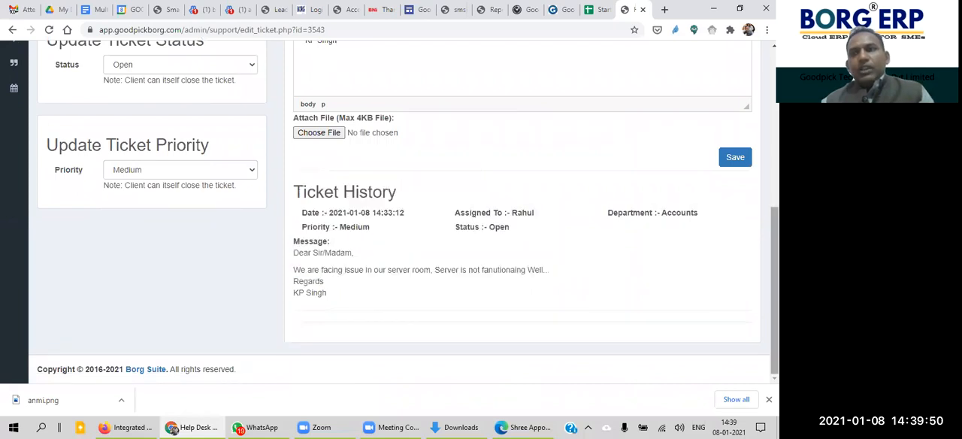
Step: Highlight the full drafted reply to review it, and save it to the ticket
{"action": "scroll", "coordinate": [685, 281], "scroll_direction": "up", "scroll_amount": 5}
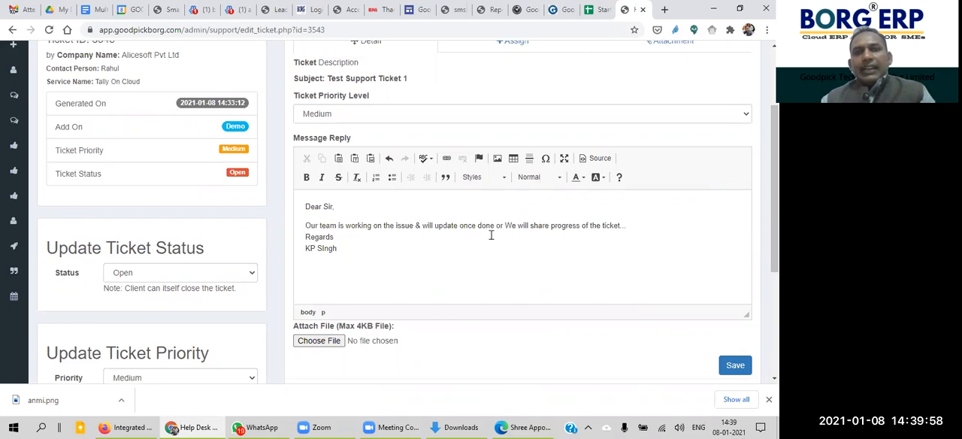
{"action": "left_click_drag", "start_coordinate": [306, 209], "coordinate": [374, 260]}
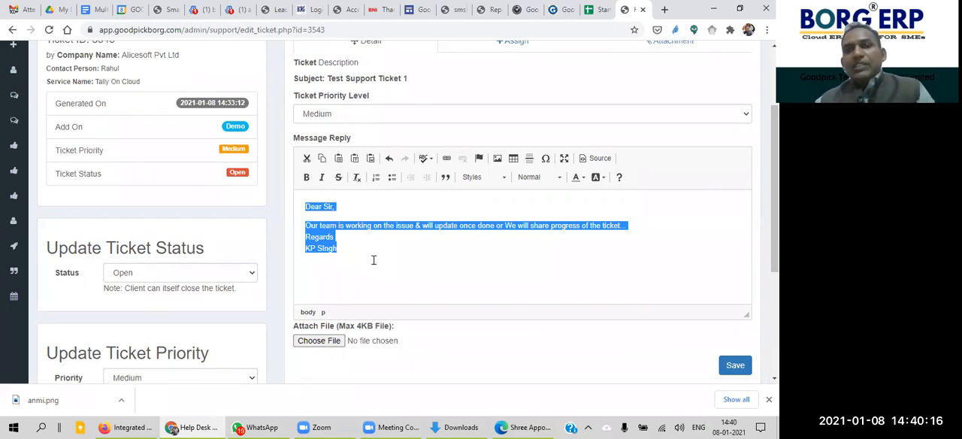
{"action": "left_click", "coordinate": [676, 236]}
{"action": "left_click_drag", "start_coordinate": [775, 204], "coordinate": [775, 266]}
{"action": "left_click", "coordinate": [734, 242]}
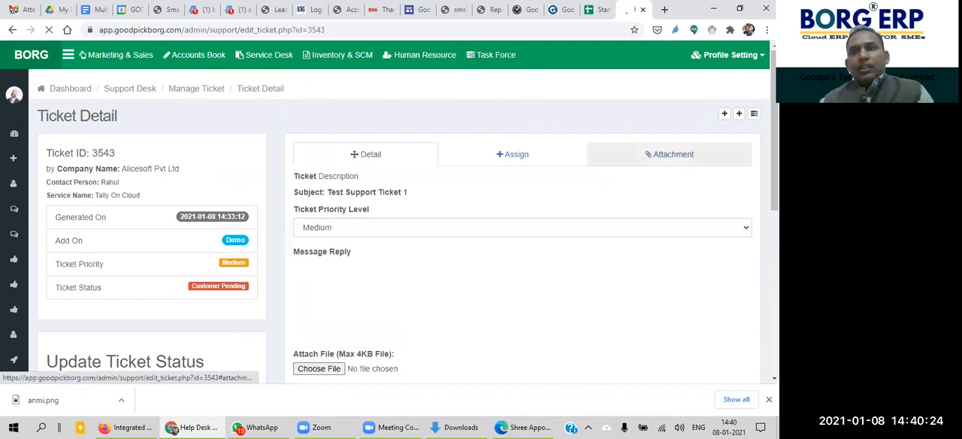
Step: Review the updated Ticket History, highlighting the customer's original message and the saved reply
{"action": "left_click_drag", "start_coordinate": [775, 162], "coordinate": [774, 341]}
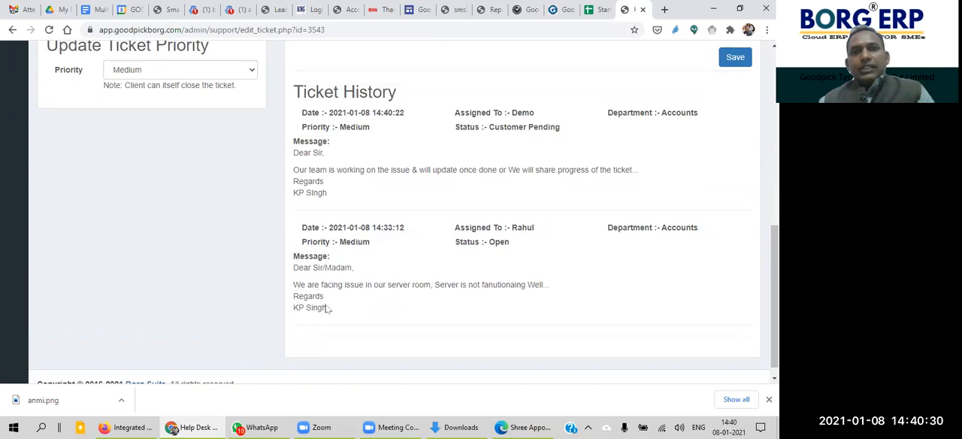
{"action": "left_click_drag", "start_coordinate": [326, 308], "coordinate": [293, 262]}
{"action": "left_click_drag", "start_coordinate": [334, 192], "coordinate": [293, 150]}
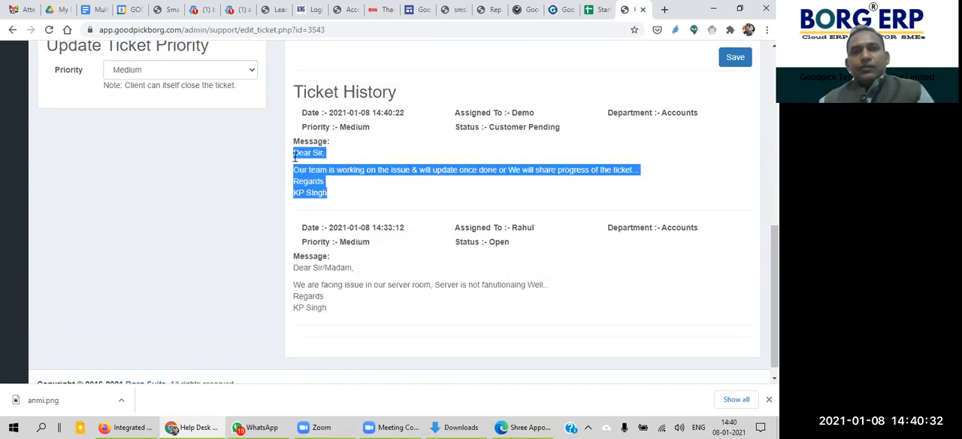
{"action": "left_click", "coordinate": [412, 140]}
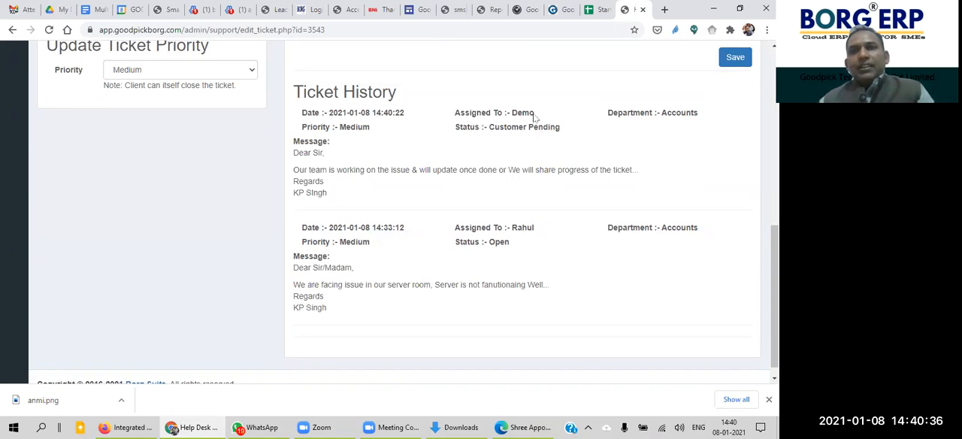
Step: Highlight the assignee and the department of the latest reply in the Ticket History
{"action": "left_click_drag", "start_coordinate": [535, 114], "coordinate": [509, 117]}
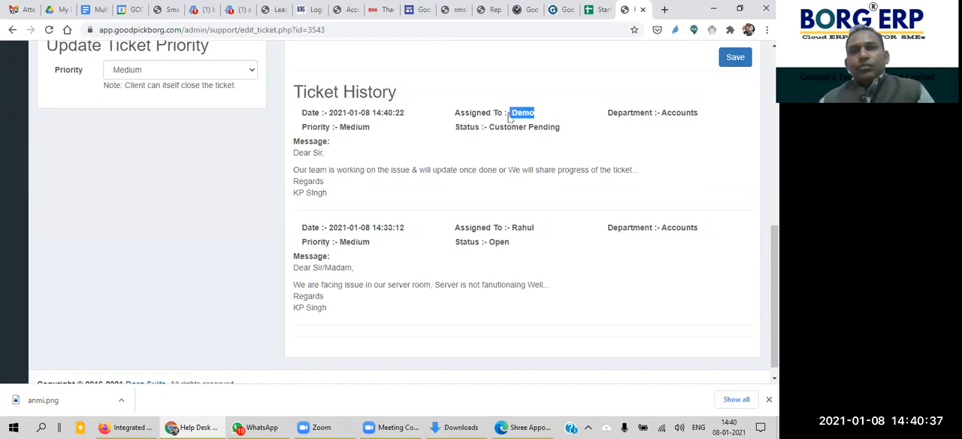
{"action": "left_click", "coordinate": [686, 117]}
{"action": "left_click_drag", "start_coordinate": [685, 117], "coordinate": [659, 122]}
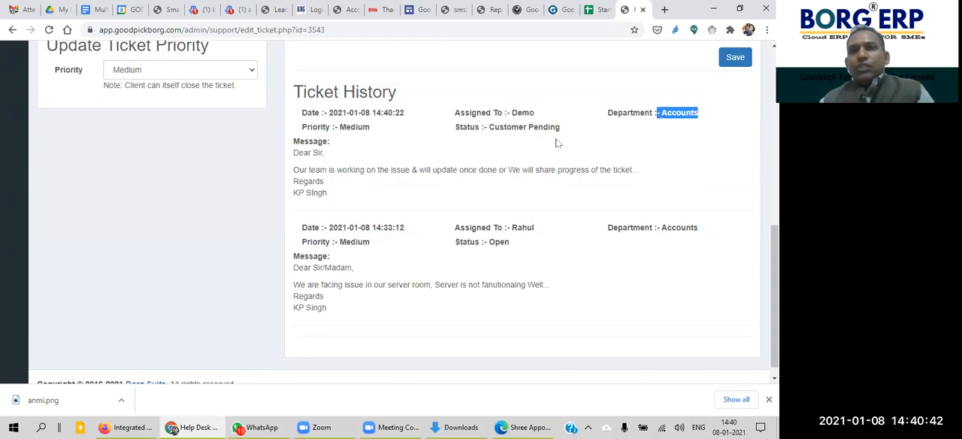
{"action": "left_click", "coordinate": [492, 143]}
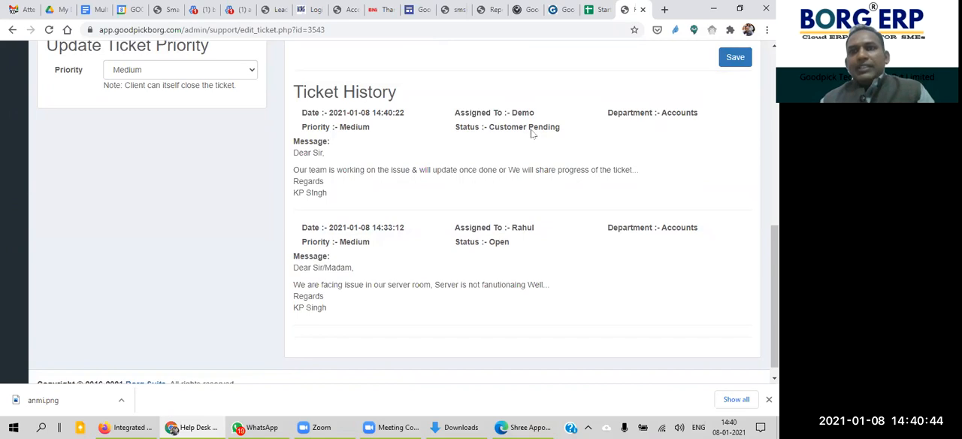
Step: Highlight the status of the latest reply and of the original message in the Ticket History to compare them
{"action": "left_click_drag", "start_coordinate": [562, 128], "coordinate": [489, 130]}
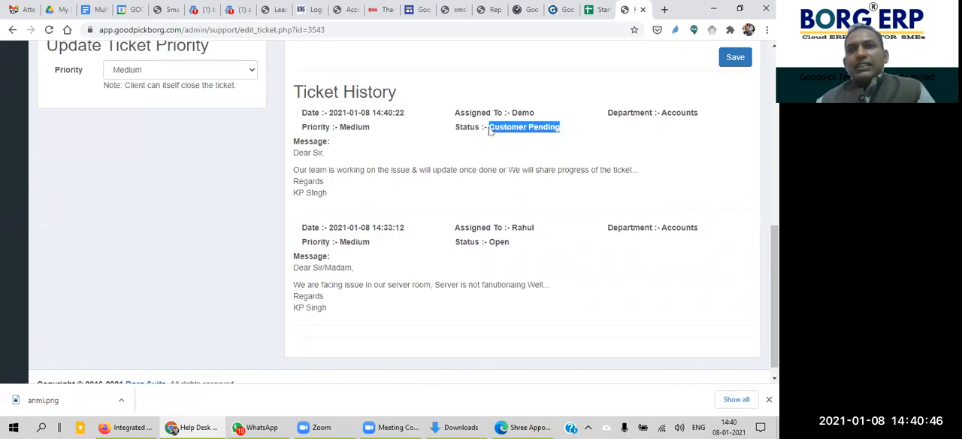
{"action": "left_click", "coordinate": [528, 159]}
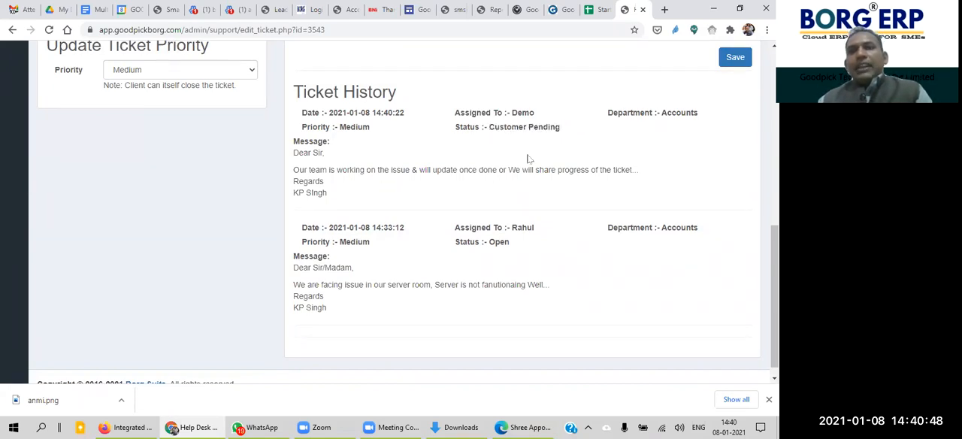
{"action": "left_click_drag", "start_coordinate": [514, 242], "coordinate": [485, 245]}
{"action": "left_click_drag", "start_coordinate": [558, 129], "coordinate": [488, 128]}
{"action": "left_click", "coordinate": [521, 168]}
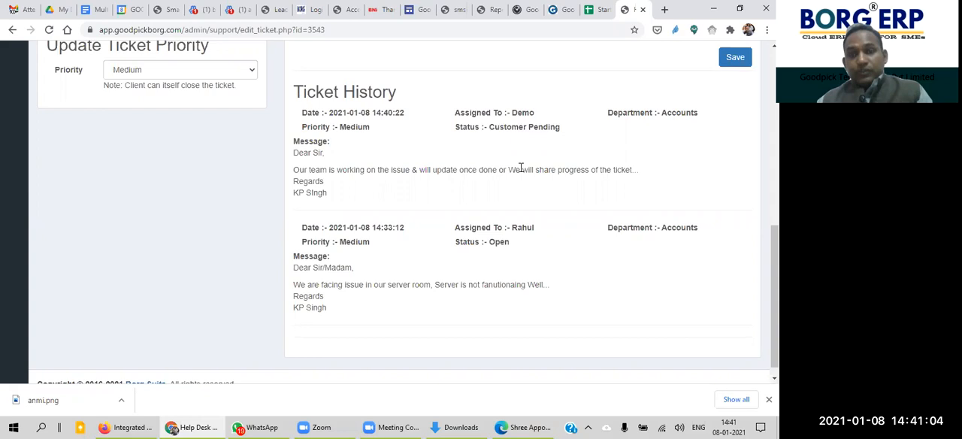
{"action": "left_click_drag", "start_coordinate": [491, 132], "coordinate": [294, 52]}
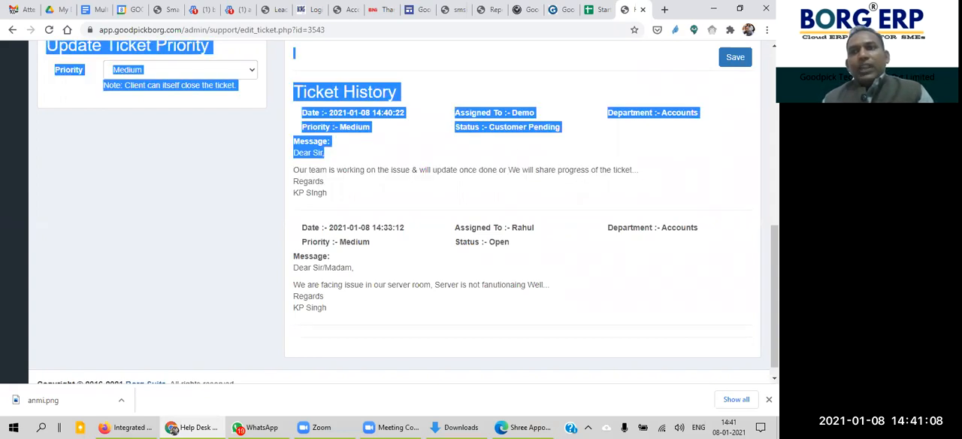
{"action": "left_click", "coordinate": [725, 189]}
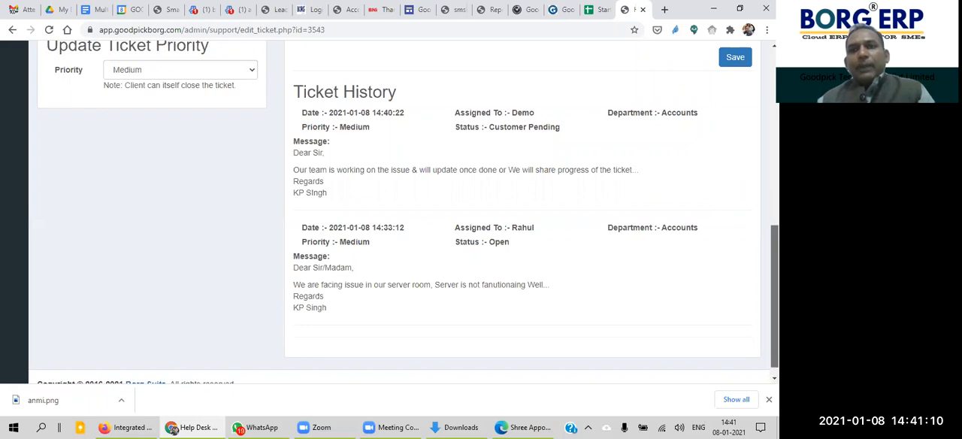
Step: Update the ticket's status to Hold and acknowledge the status update prompt
{"action": "scroll", "coordinate": [398, 210], "scroll_direction": "up", "scroll_amount": 2}
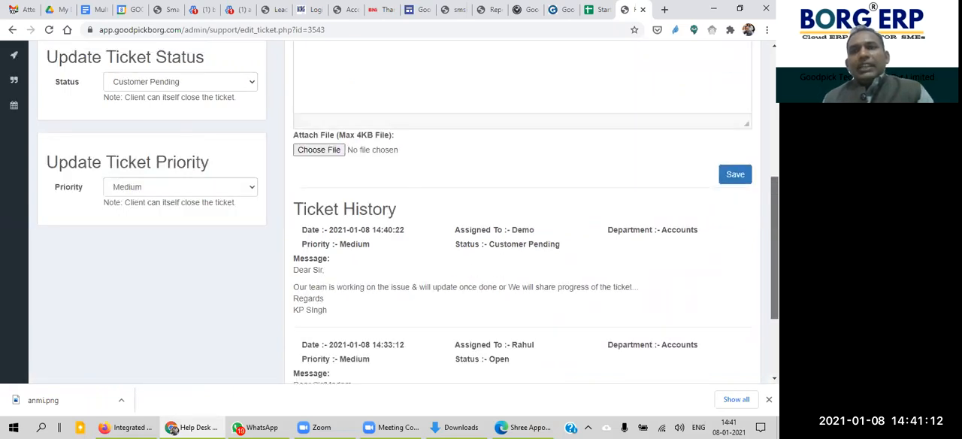
{"action": "scroll", "coordinate": [398, 211], "scroll_direction": "up", "scroll_amount": 1}
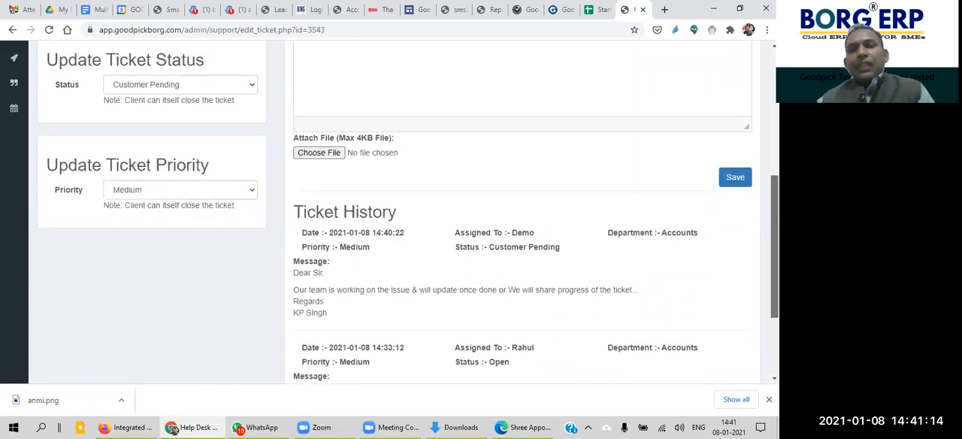
{"action": "scroll", "coordinate": [398, 211], "scroll_direction": "up", "scroll_amount": 1}
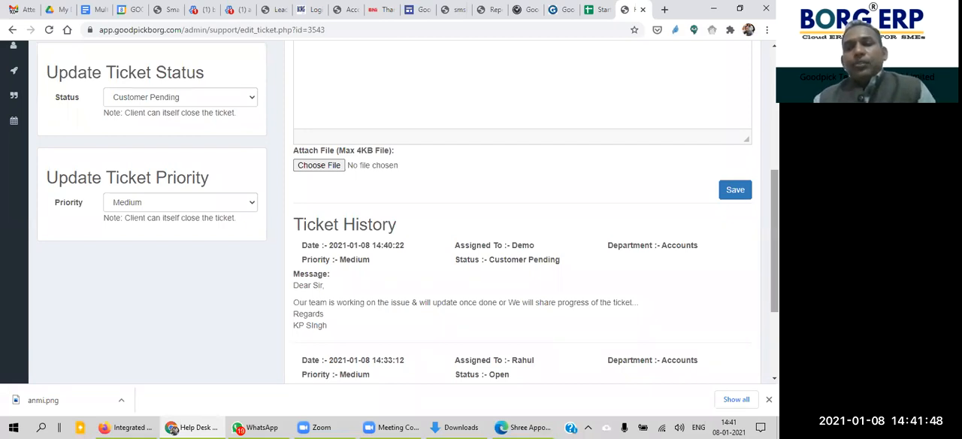
{"action": "scroll", "coordinate": [391, 184], "scroll_direction": "up", "scroll_amount": 1}
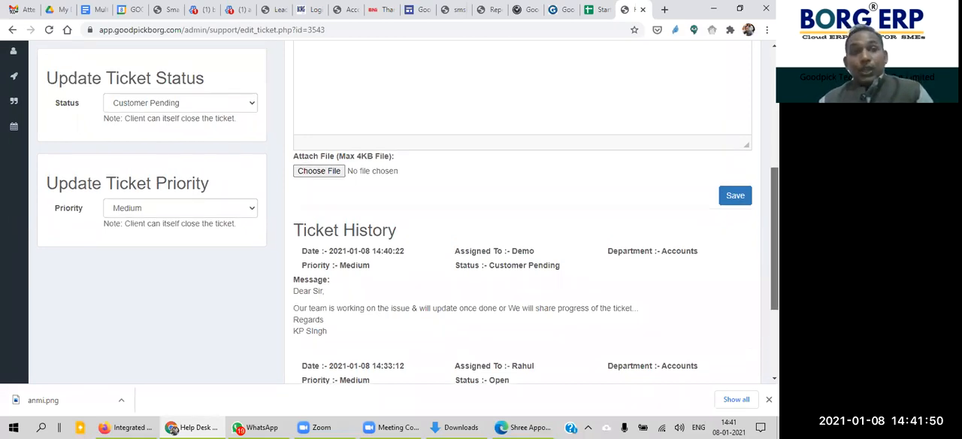
{"action": "left_click", "coordinate": [216, 110]}
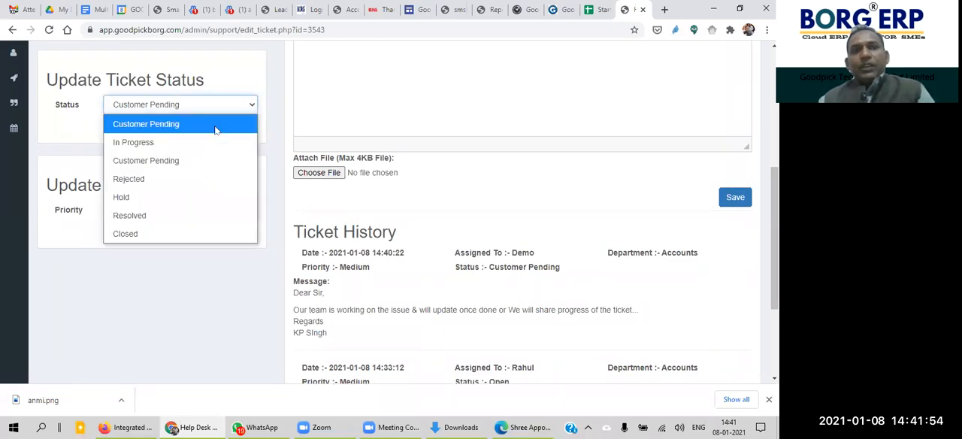
{"action": "left_click", "coordinate": [203, 199]}
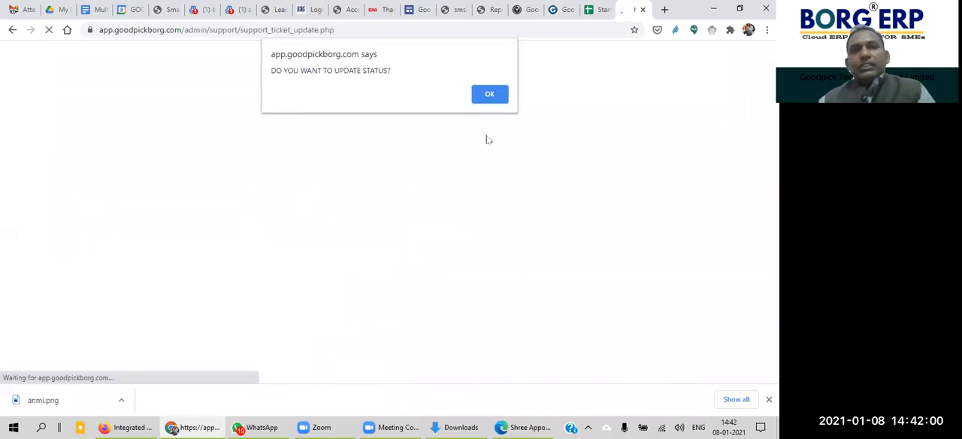
{"action": "left_click", "coordinate": [489, 96]}
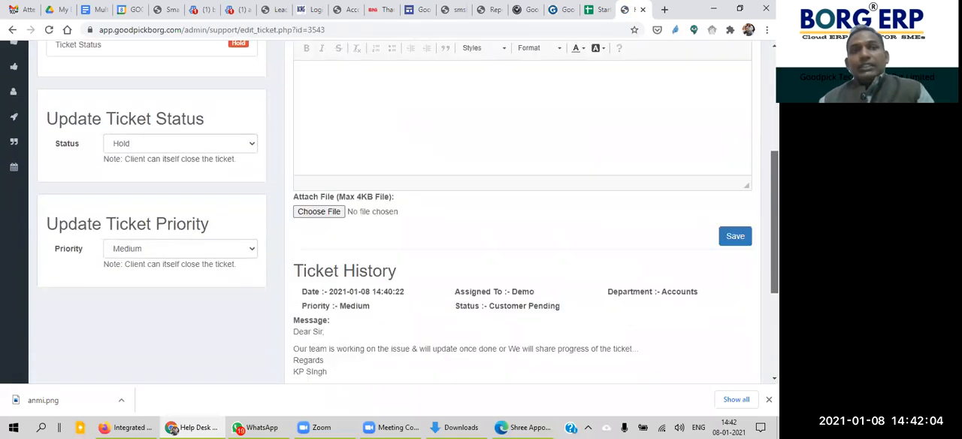
Step: Review the Ticket History and the status and priority sections of the ticket on hold
{"action": "scroll", "coordinate": [394, 212], "scroll_direction": "down", "scroll_amount": 2}
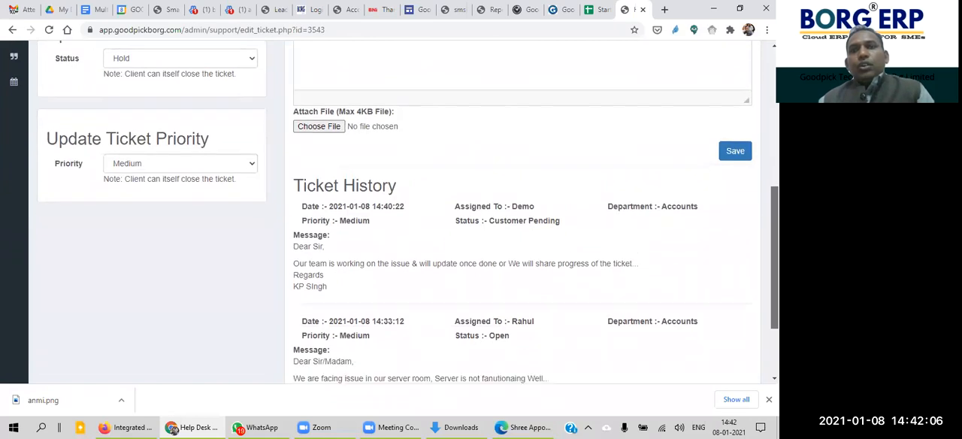
{"action": "scroll", "coordinate": [520, 283], "scroll_direction": "down", "scroll_amount": 1}
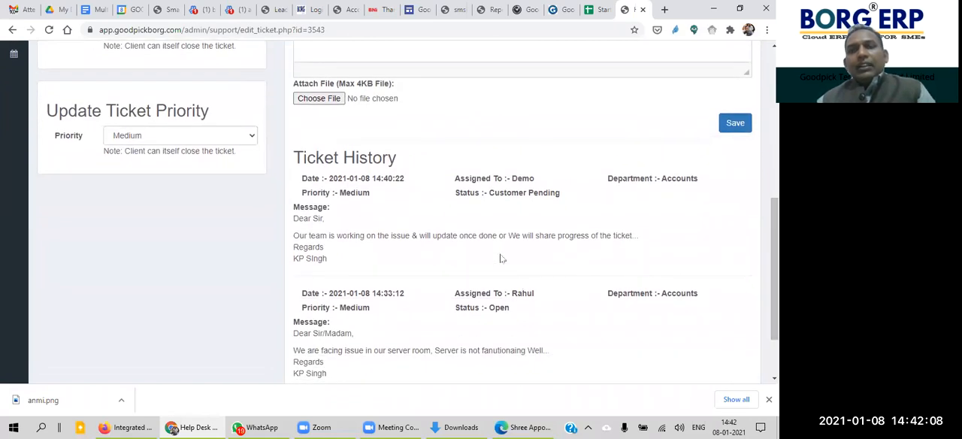
{"action": "scroll", "coordinate": [501, 259], "scroll_direction": "up", "scroll_amount": 1}
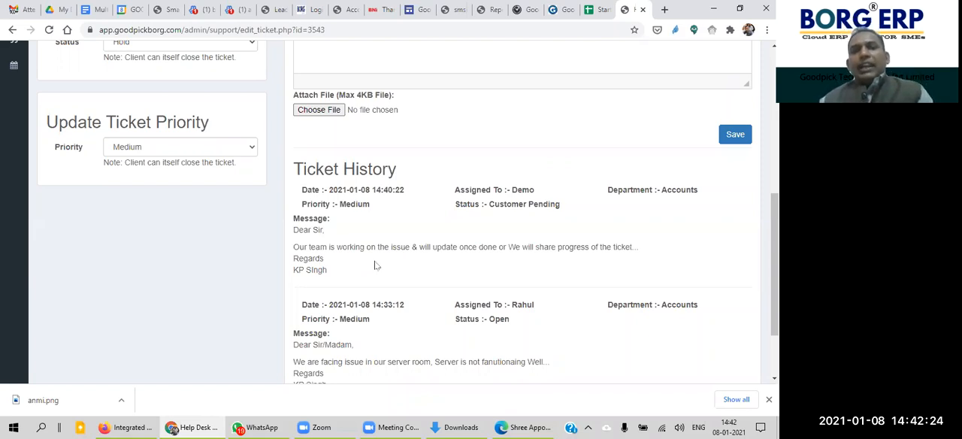
{"action": "left_click_drag", "start_coordinate": [775, 245], "coordinate": [775, 202]}
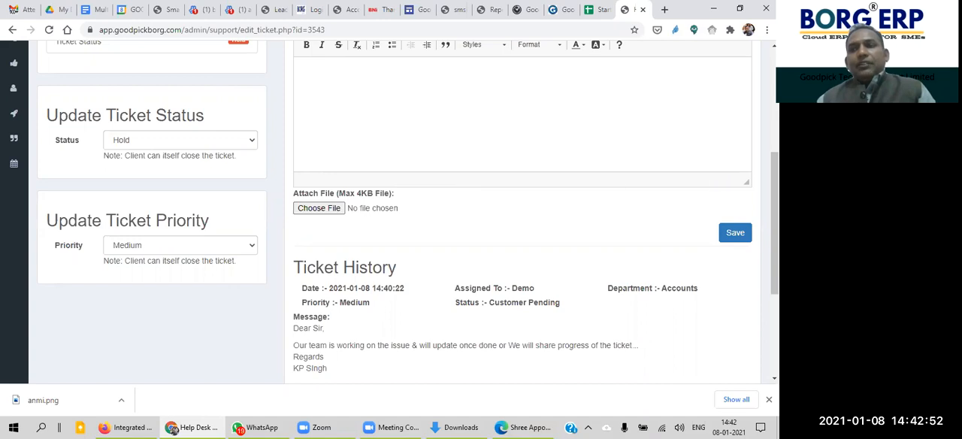
{"action": "scroll", "coordinate": [774, 226], "scroll_direction": "up", "scroll_amount": 3}
{"action": "scroll", "coordinate": [393, 207], "scroll_direction": "down", "scroll_amount": 10}
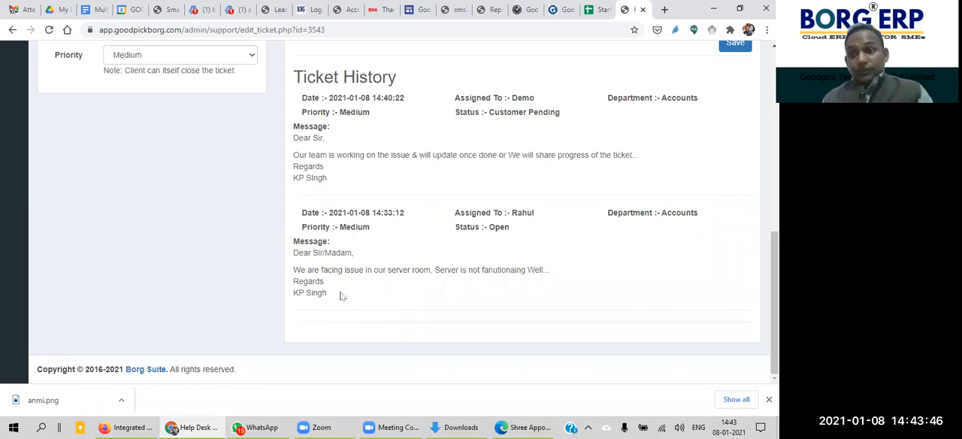
Step: Leave the ticket's detail page and open the Manage Tickets list of the Service Desk
{"action": "left_click_drag", "start_coordinate": [774, 301], "coordinate": [774, 197]}
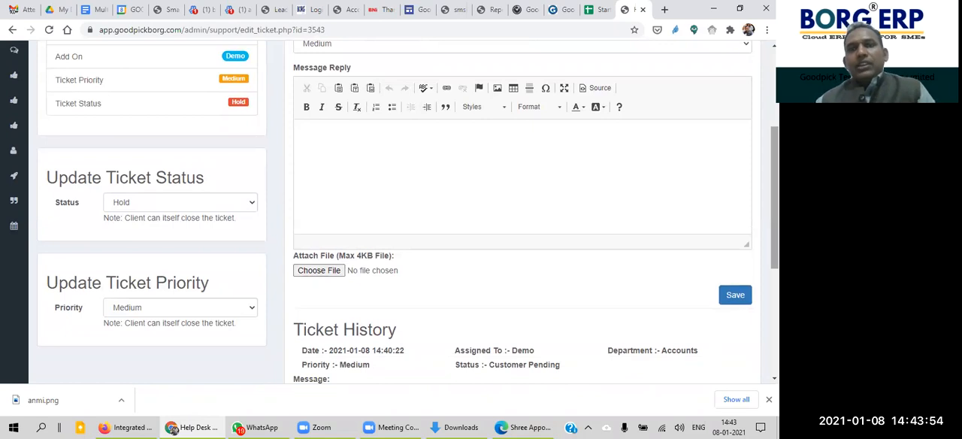
{"action": "scroll", "coordinate": [393, 110], "scroll_direction": "up", "scroll_amount": 3}
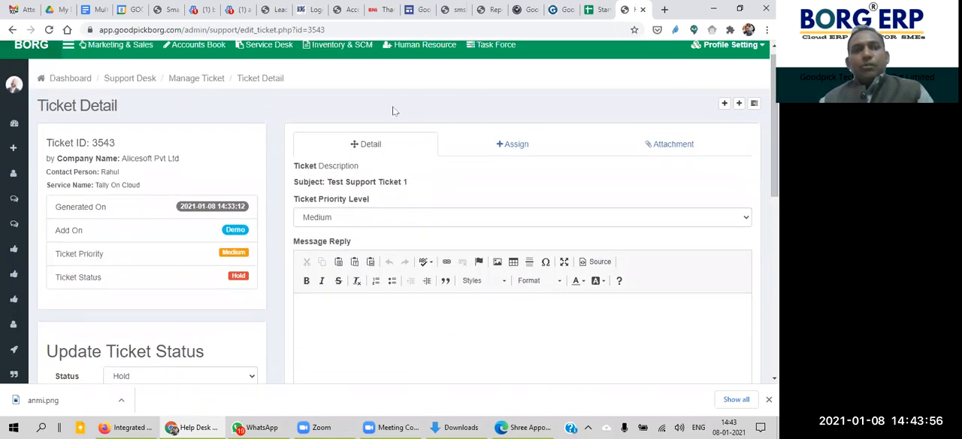
{"action": "mouse_move", "coordinate": [36, 180]}
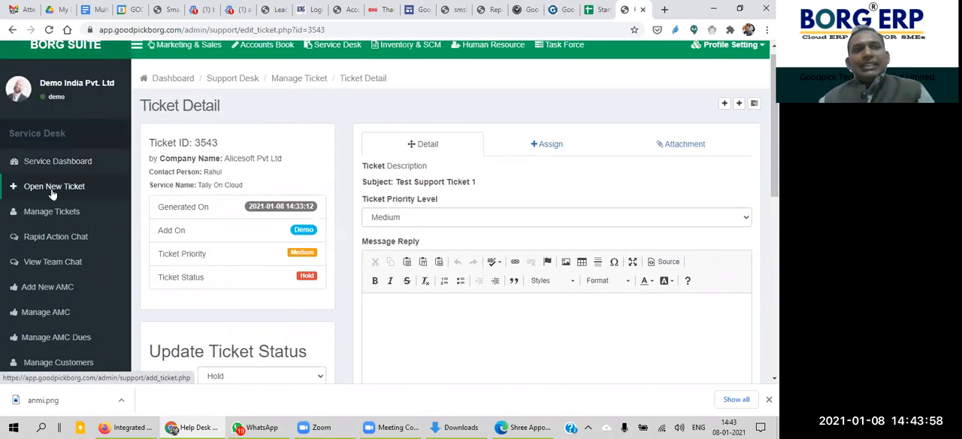
{"action": "left_click", "coordinate": [60, 214]}
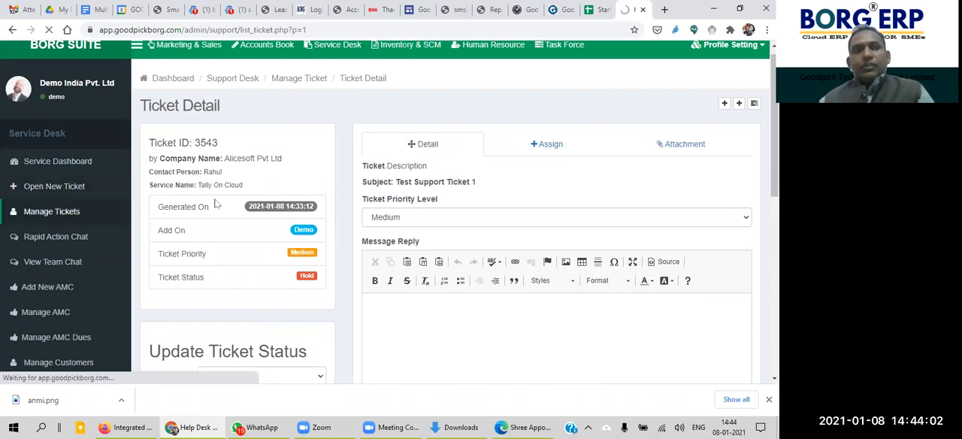
{"action": "left_click_drag", "start_coordinate": [775, 201], "coordinate": [775, 175]}
{"action": "scroll", "coordinate": [399, 226], "scroll_direction": "down", "scroll_amount": 2}
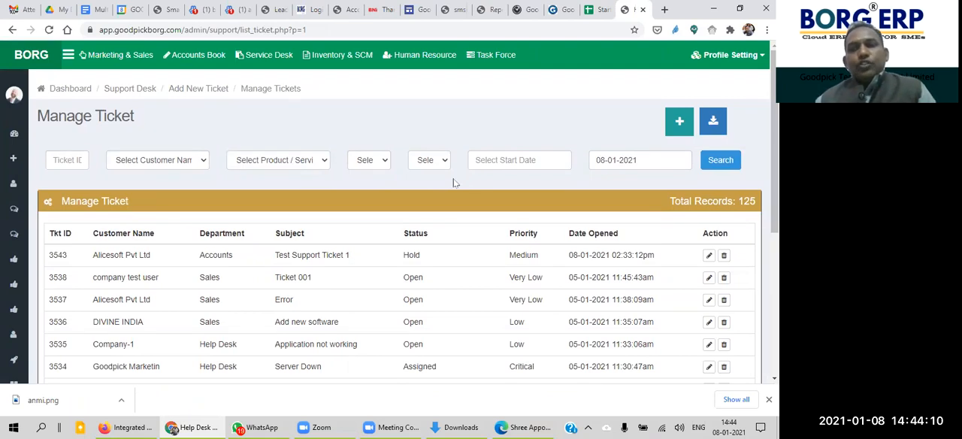
Step: Search the ticket list for tickets assigned to one team member and highlight the status of the listed ticket
{"action": "left_click", "coordinate": [371, 160]}
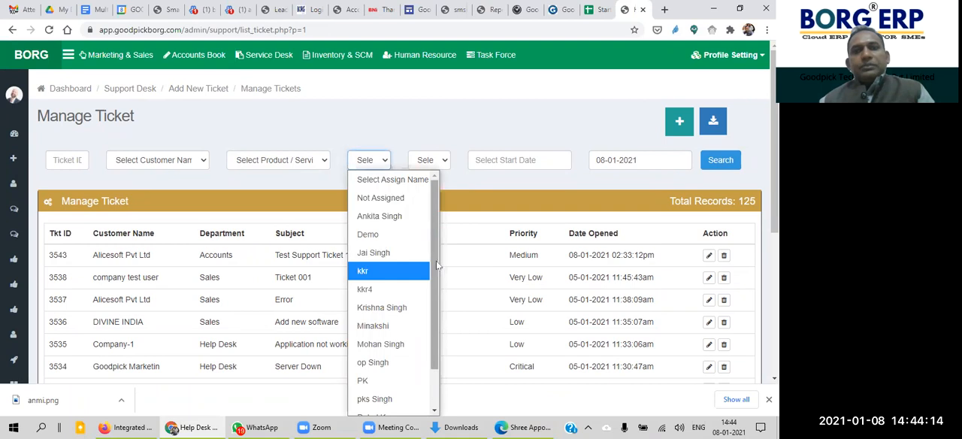
{"action": "left_click_drag", "start_coordinate": [436, 261], "coordinate": [432, 291]}
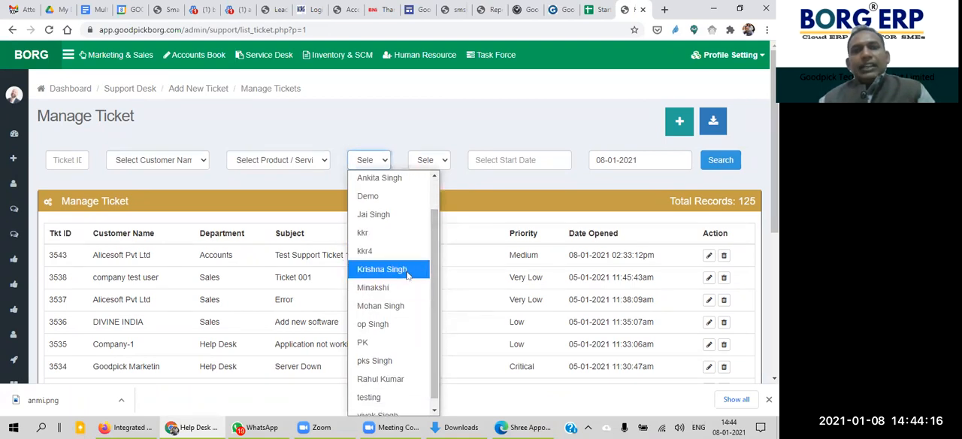
{"action": "left_click", "coordinate": [407, 286]}
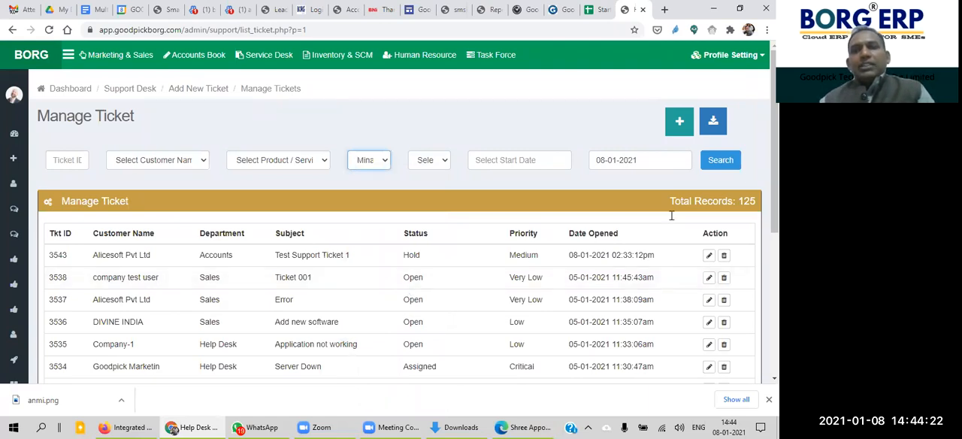
{"action": "left_click", "coordinate": [731, 169]}
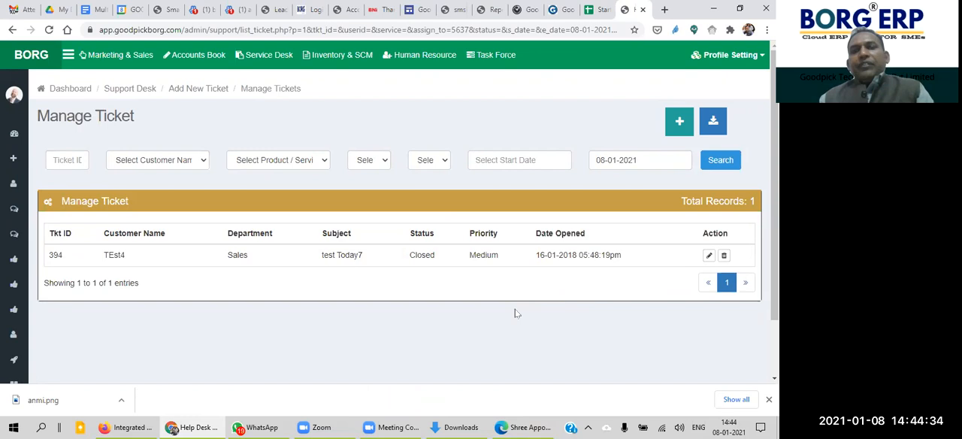
{"action": "left_click_drag", "start_coordinate": [438, 254], "coordinate": [393, 260]}
{"action": "left_click", "coordinate": [405, 288]}
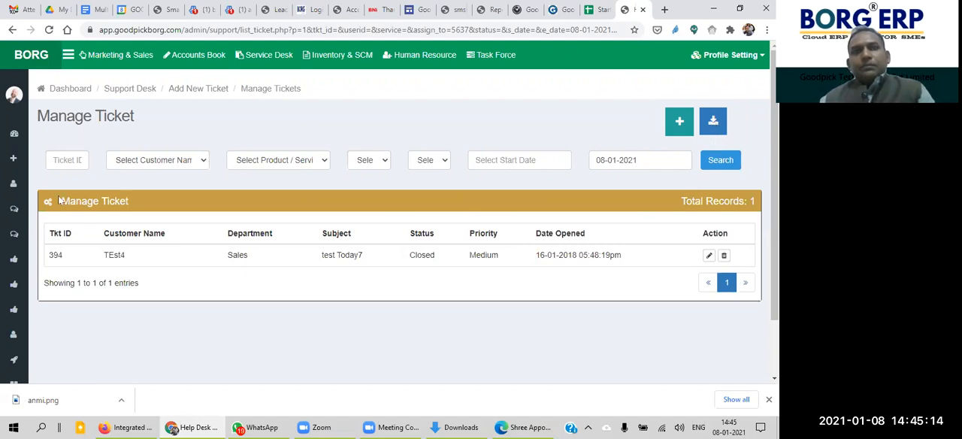
Step: Open Rapid Action Chat and examine its conversation area, online partner list and message field
{"action": "mouse_move", "coordinate": [12, 210]}
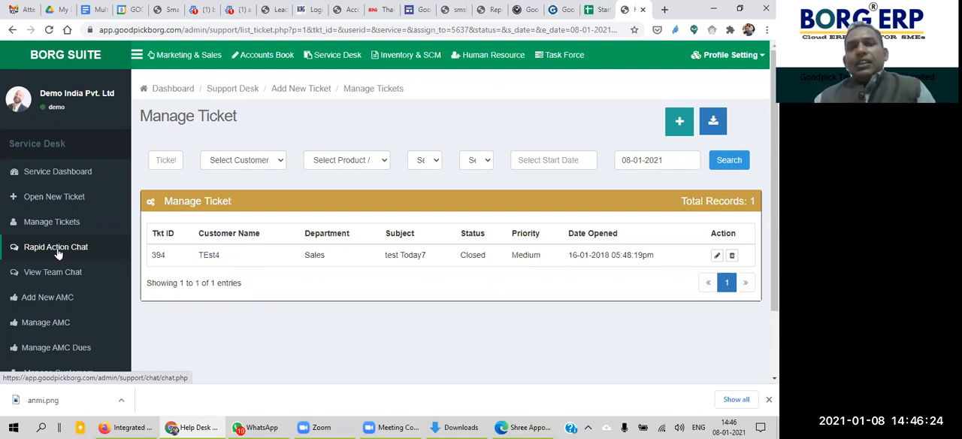
{"action": "left_click", "coordinate": [59, 254]}
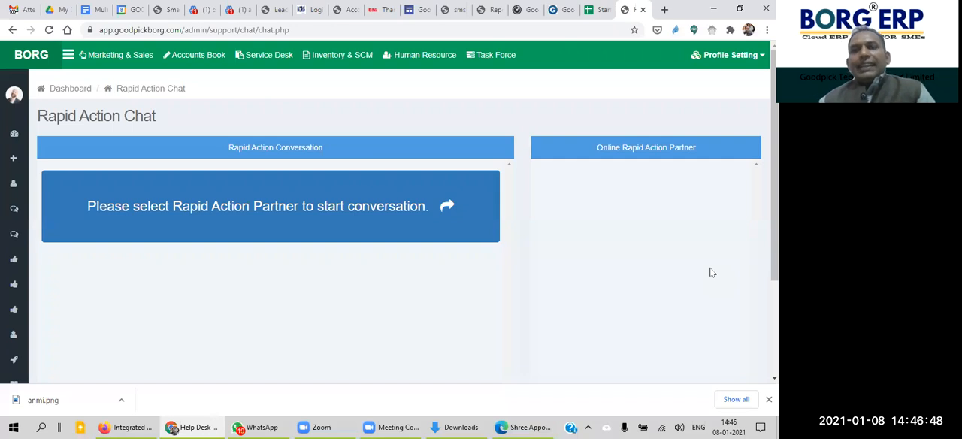
{"action": "scroll", "coordinate": [713, 272], "scroll_direction": "down", "scroll_amount": 3}
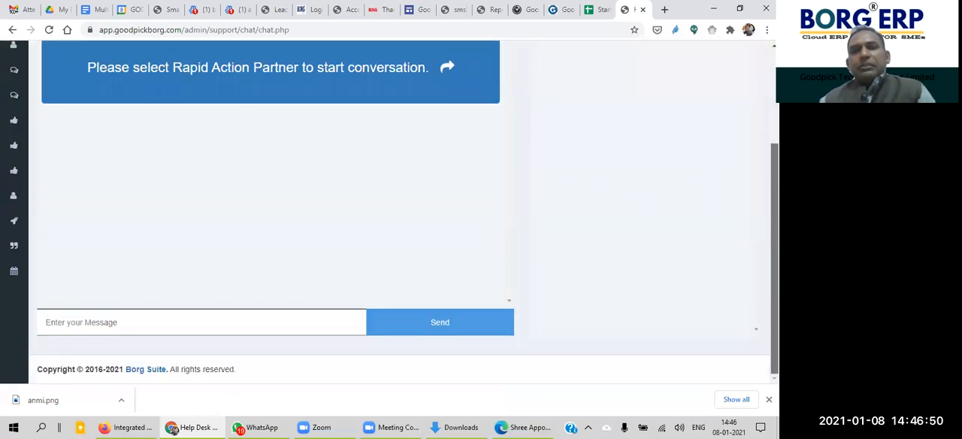
{"action": "left_click", "coordinate": [222, 334]}
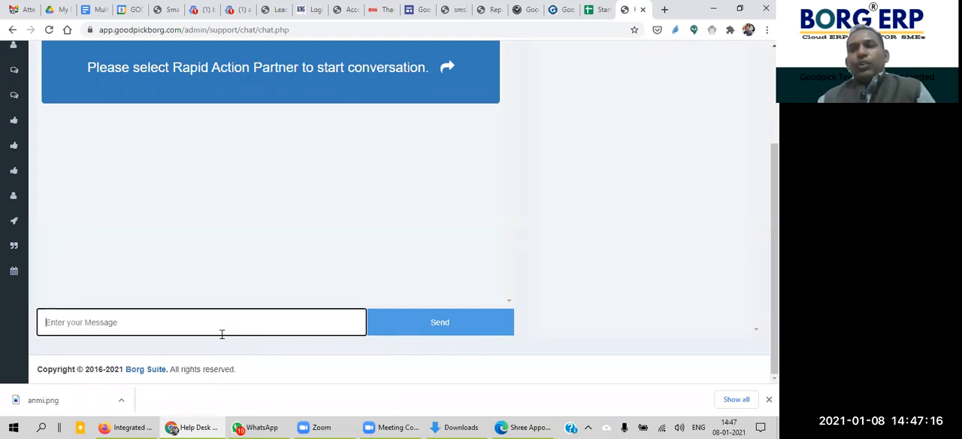
{"action": "scroll", "coordinate": [774, 300], "scroll_direction": "up", "scroll_amount": 2}
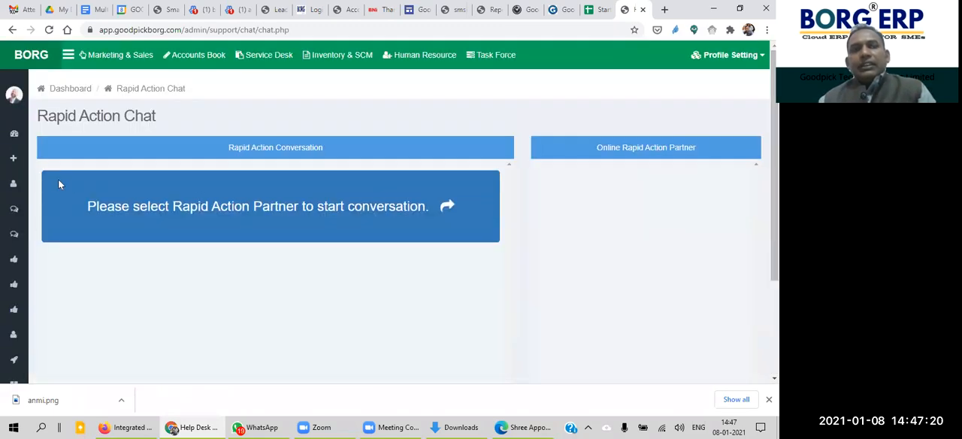
Step: Open the team chat view, list the chat contacts of the Sales user "testing" and examine the user lists and Direct Chat area
{"action": "mouse_move", "coordinate": [15, 195]}
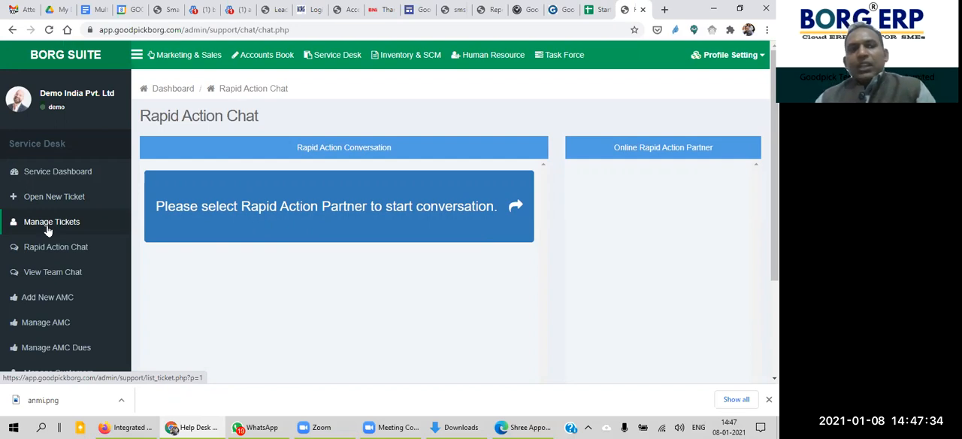
{"action": "left_click", "coordinate": [65, 277]}
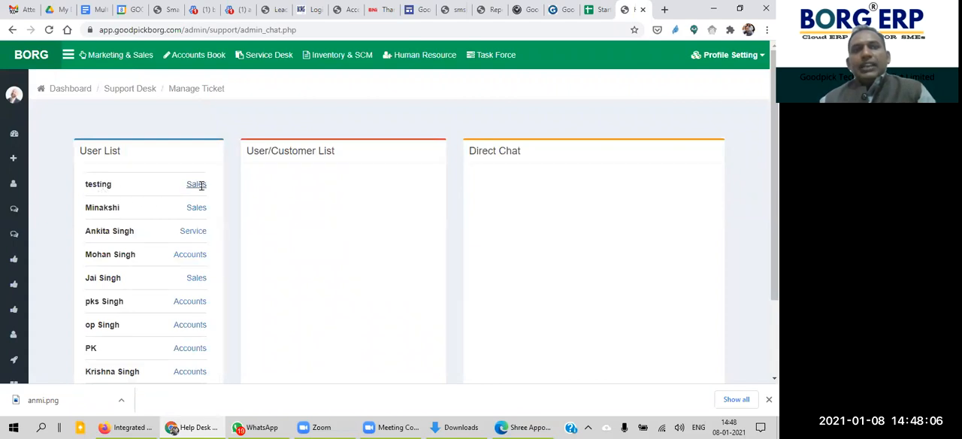
{"action": "left_click", "coordinate": [198, 185]}
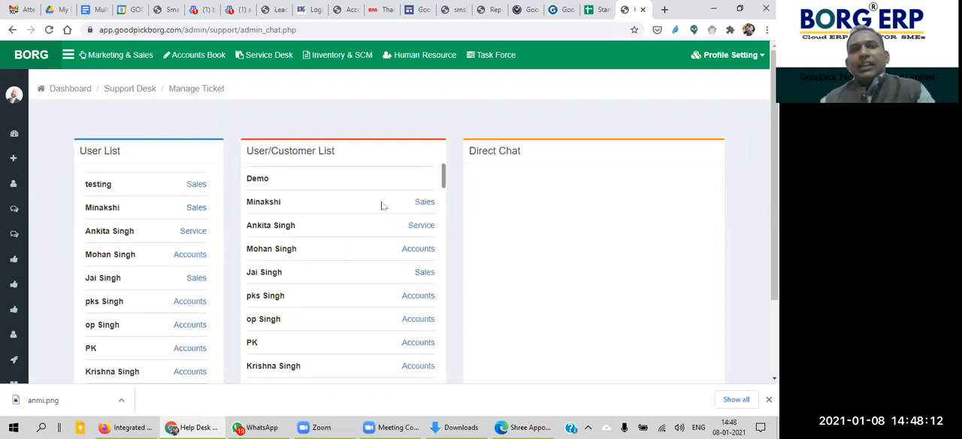
{"action": "left_click_drag", "start_coordinate": [471, 150], "coordinate": [539, 183]}
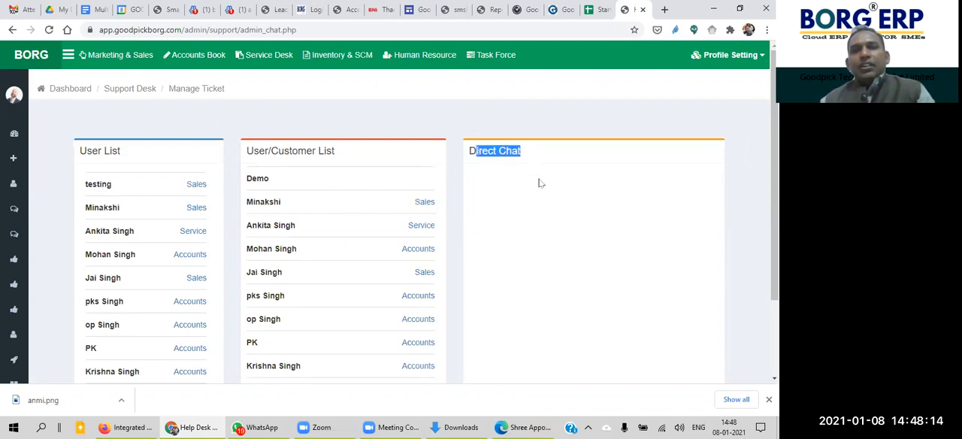
{"action": "left_click", "coordinate": [539, 183]}
{"action": "mouse_move", "coordinate": [3, 155]}
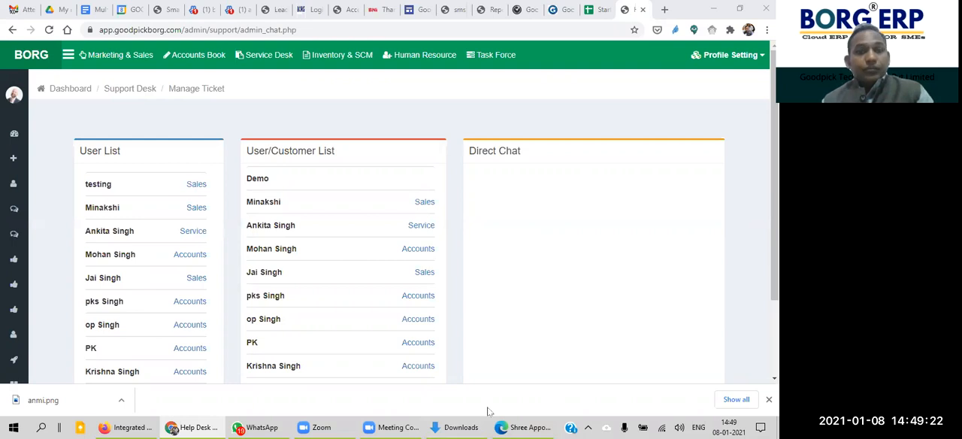
{"action": "scroll", "coordinate": [491, 369], "scroll_direction": "down", "scroll_amount": 2}
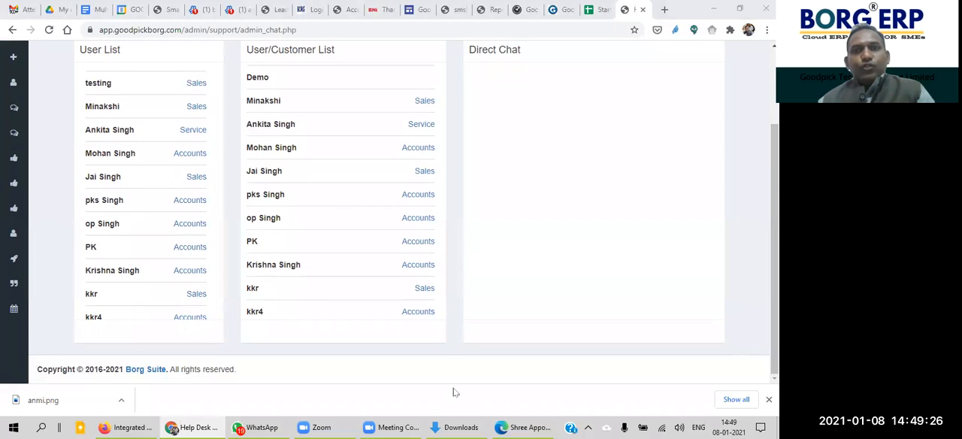
{"action": "left_click", "coordinate": [567, 171]}
{"action": "mouse_move", "coordinate": [774, 218]}
{"action": "left_mouse_down"}
{"action": "mouse_move", "coordinate": [775, 145]}
{"action": "mouse_move", "coordinate": [774, 219]}
{"action": "left_mouse_up"}
{"action": "mouse_move", "coordinate": [15, 225]}
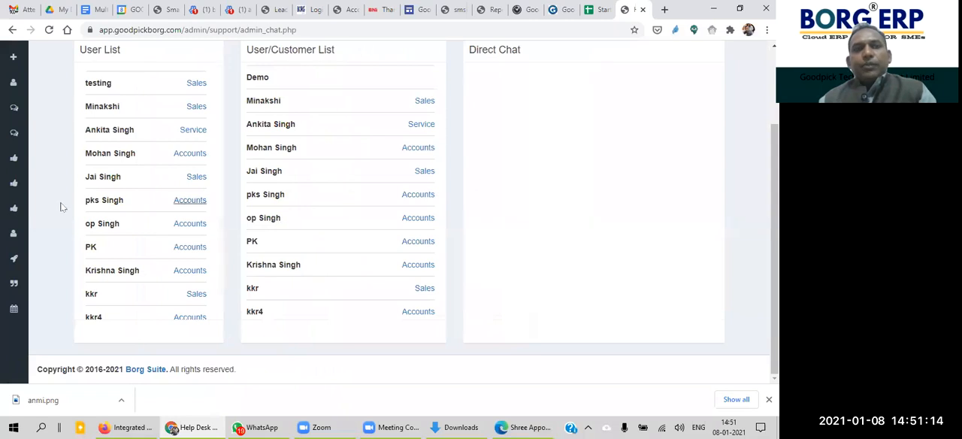
Step: Open the Add New AMC form of the Service Desk and bring its contract fields into view
{"action": "mouse_move", "coordinate": [22, 201]}
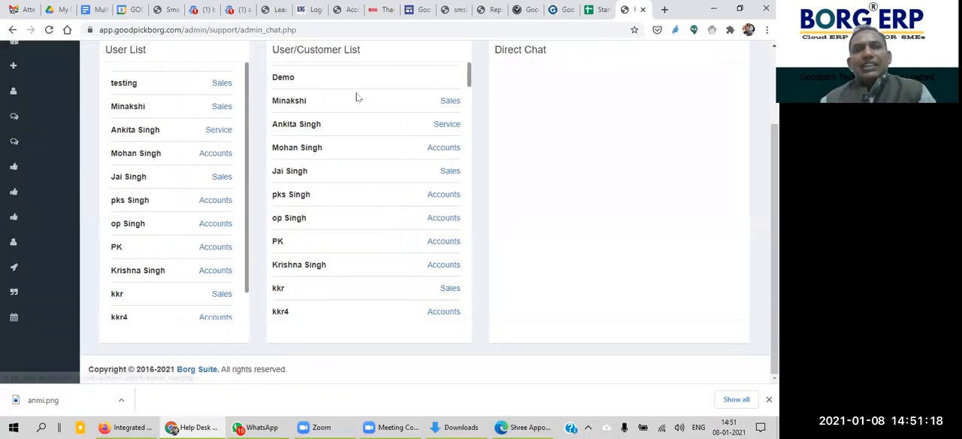
{"action": "mouse_move", "coordinate": [48, 175]}
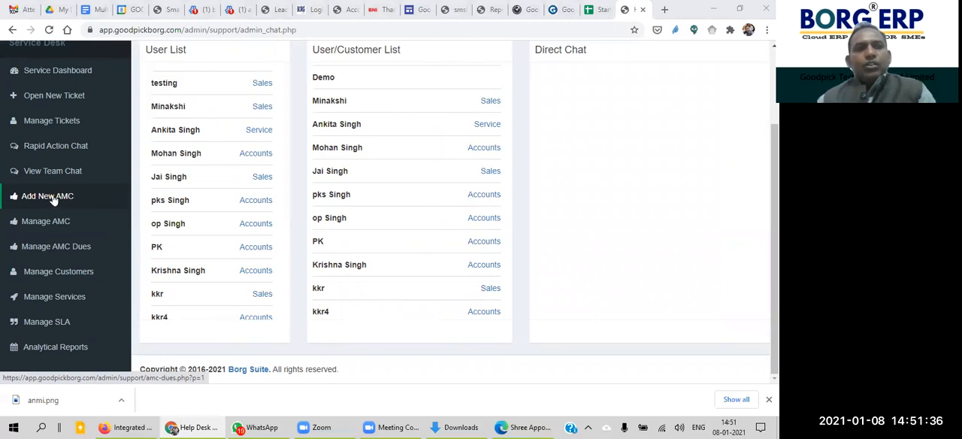
{"action": "left_click", "coordinate": [60, 200]}
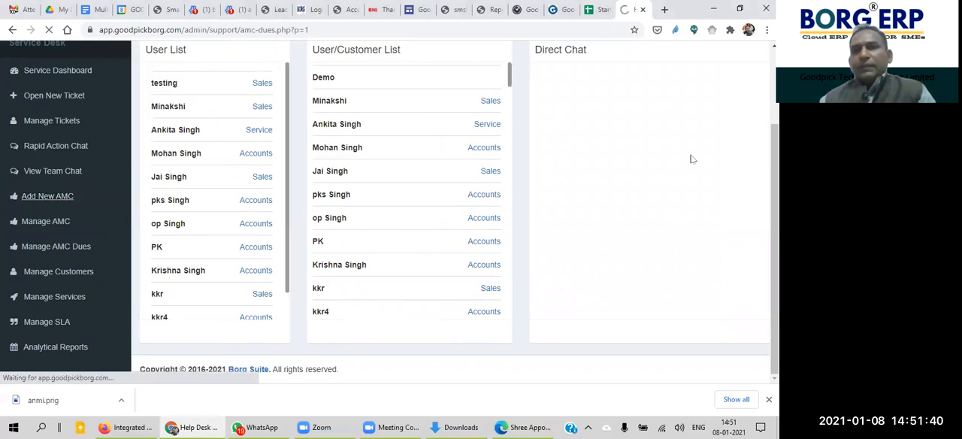
{"action": "scroll", "coordinate": [399, 226], "scroll_direction": "down", "scroll_amount": 2}
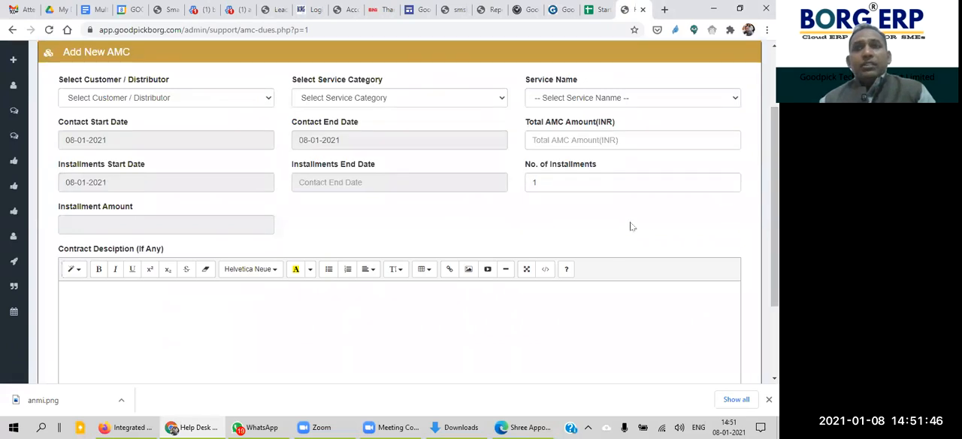
Step: Select Smart Computers Pvt Ltd as the customer for the new AMC
{"action": "left_click", "coordinate": [187, 102]}
{"action": "key", "text": "Down"}
{"action": "key", "text": "Down"}
{"action": "key", "text": "Down"}
{"action": "key", "text": "Down"}
{"action": "key", "text": "Down"}
{"action": "key", "text": "Down"}
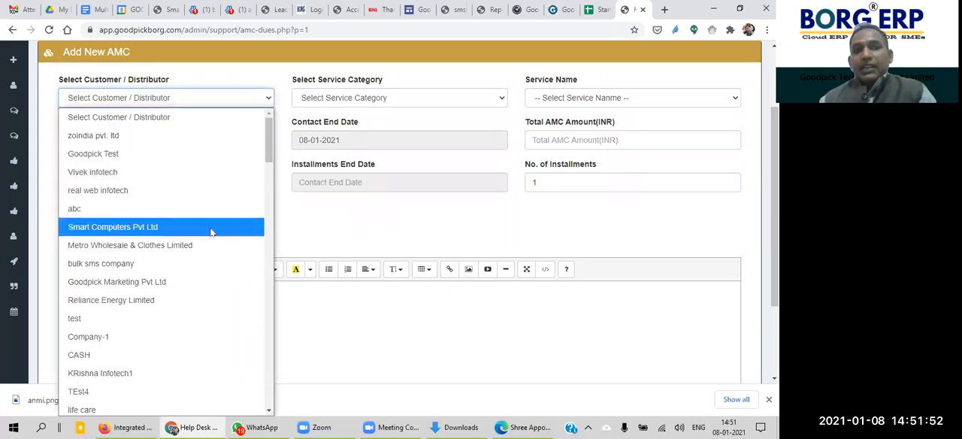
{"action": "key", "text": "Return"}
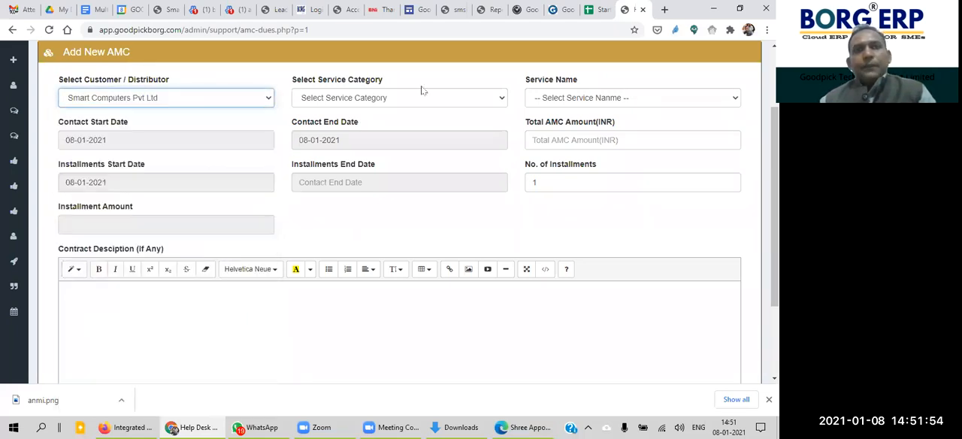
Step: Set the AMC's service category to Web Development and its service name to Software
{"action": "left_click", "coordinate": [423, 100]}
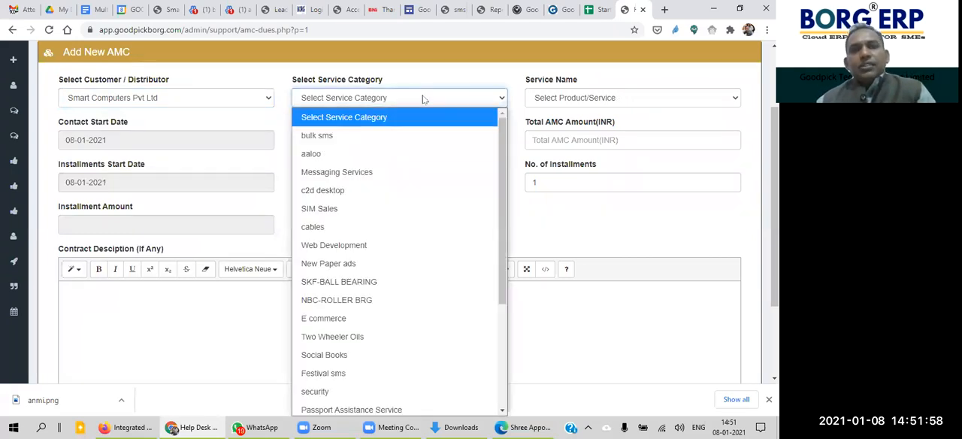
{"action": "left_click_drag", "start_coordinate": [500, 168], "coordinate": [501, 189]}
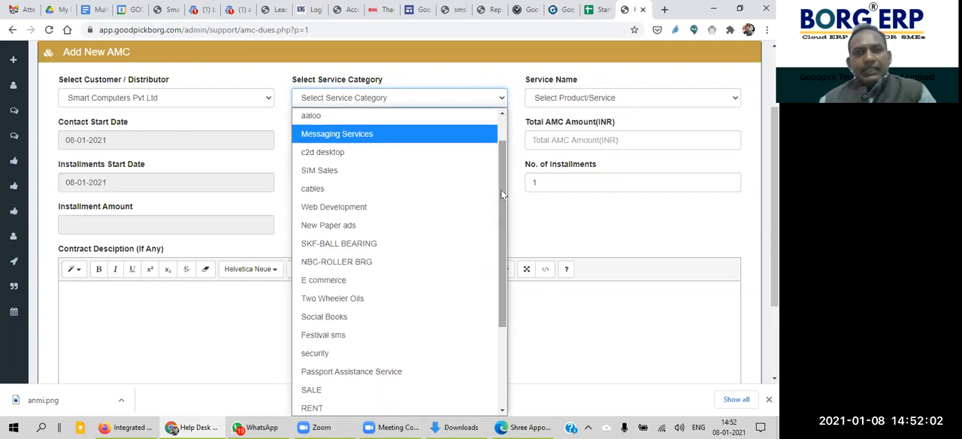
{"action": "left_click", "coordinate": [412, 205]}
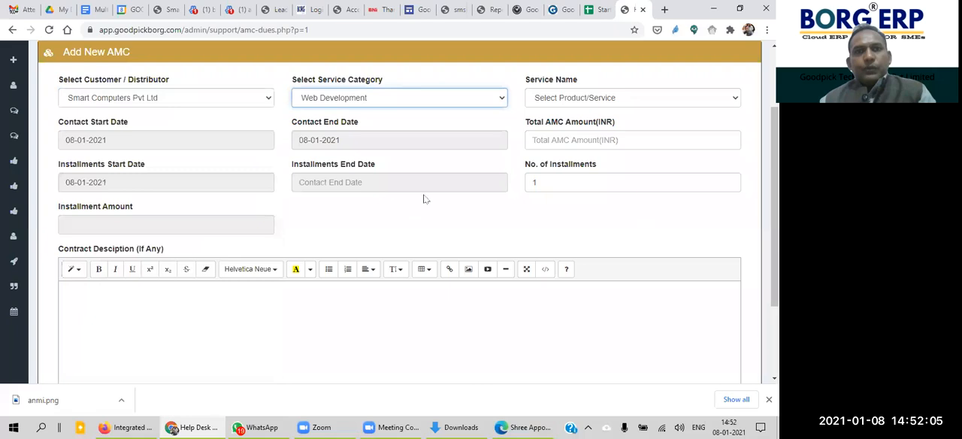
{"action": "left_click", "coordinate": [631, 96]}
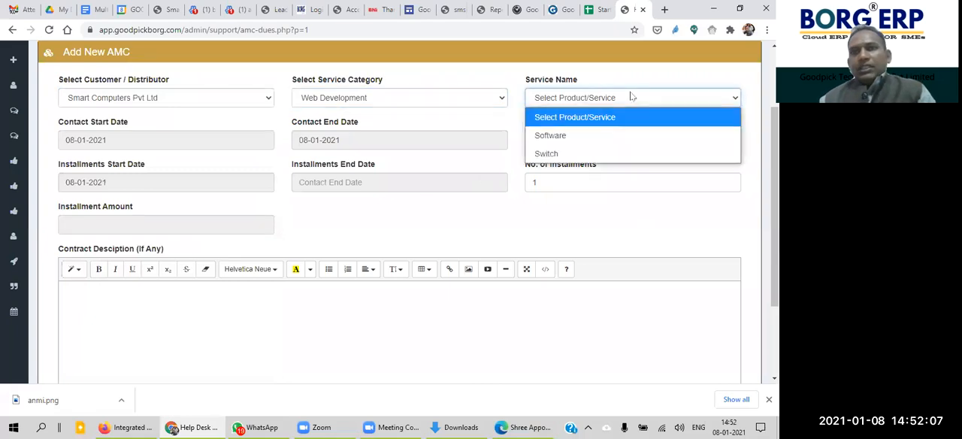
{"action": "left_click", "coordinate": [610, 135]}
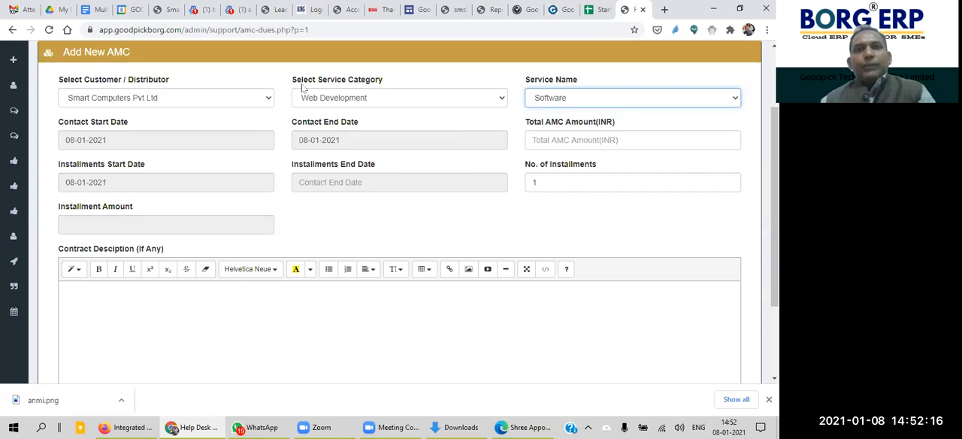
{"action": "left_click", "coordinate": [451, 119]}
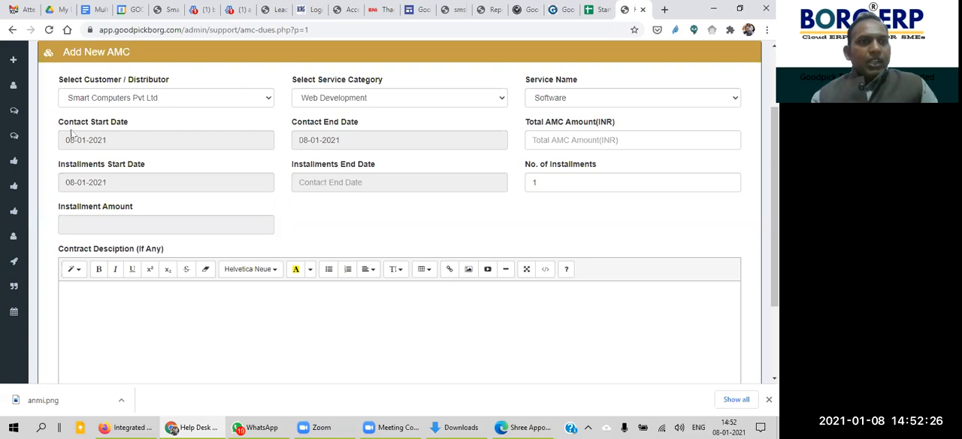
Step: Set the AMC's contact start date to 08-01-2021 and its contact end date to 08-01-2022
{"action": "left_click", "coordinate": [118, 139]}
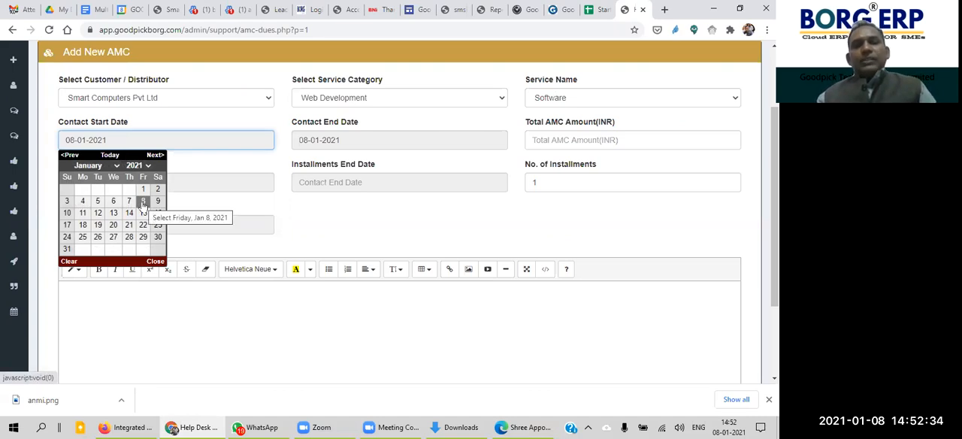
{"action": "left_click", "coordinate": [143, 201]}
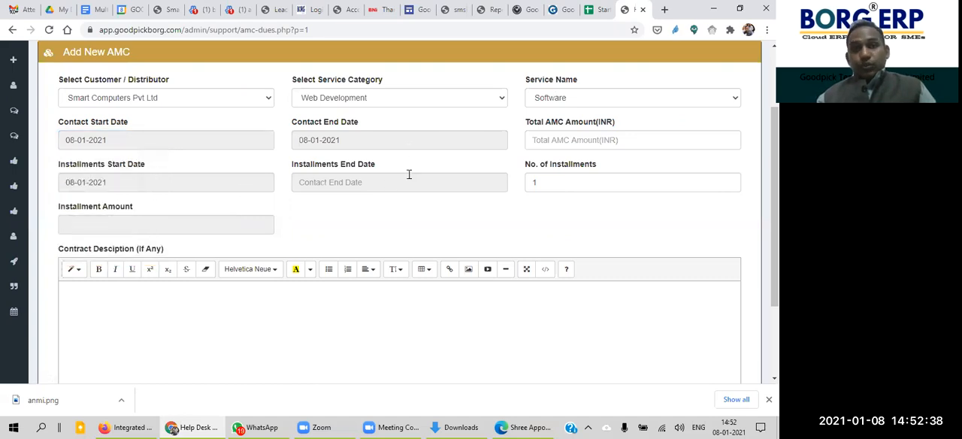
{"action": "left_click", "coordinate": [404, 139]}
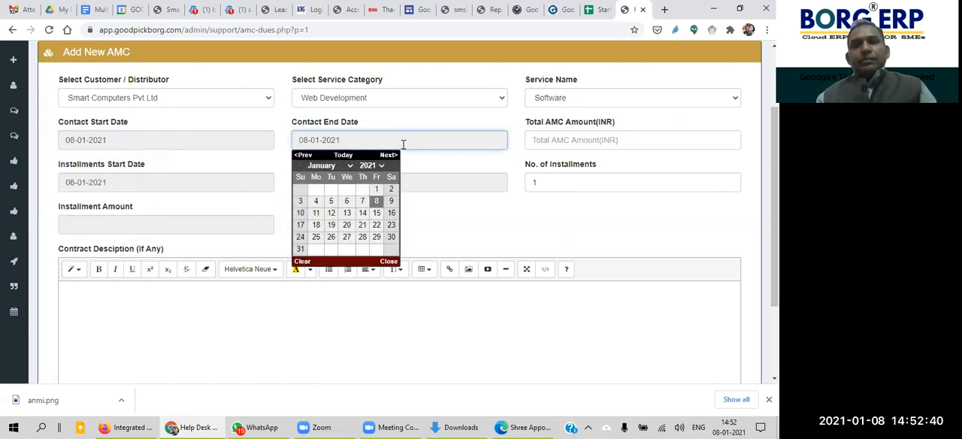
{"action": "left_click", "coordinate": [377, 201]}
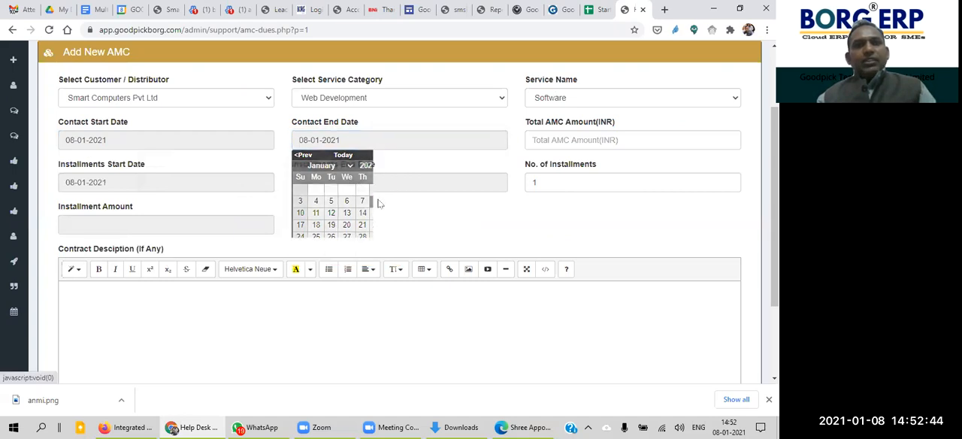
{"action": "left_click", "coordinate": [372, 141]}
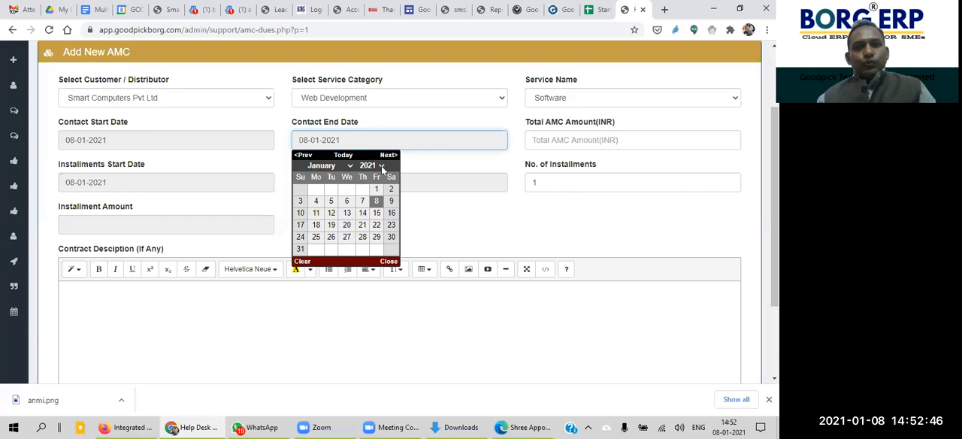
{"action": "left_click", "coordinate": [381, 166]}
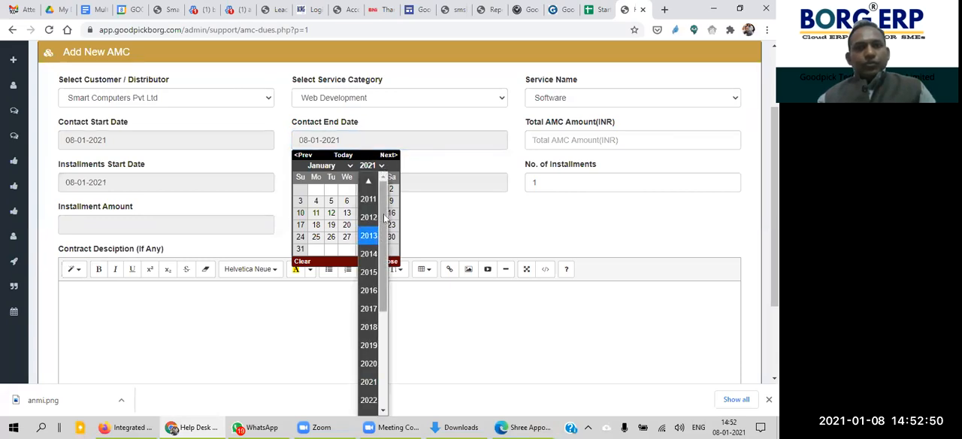
{"action": "left_click_drag", "start_coordinate": [382, 223], "coordinate": [386, 345]}
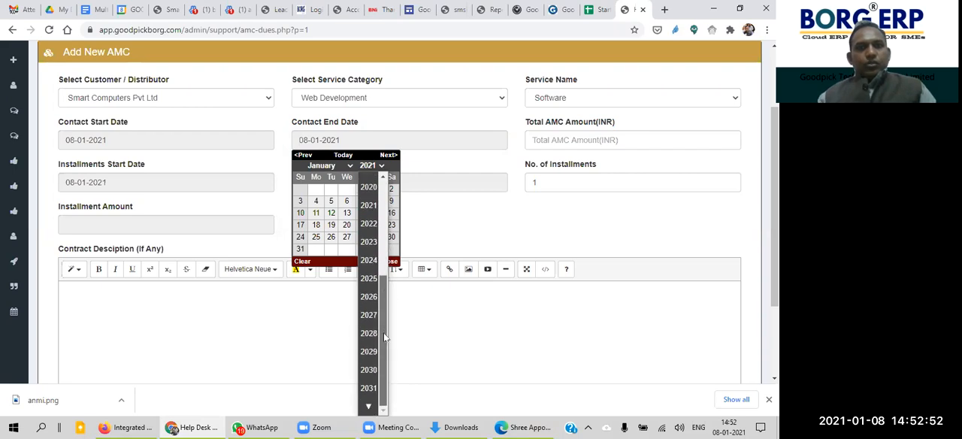
{"action": "left_click", "coordinate": [369, 227]}
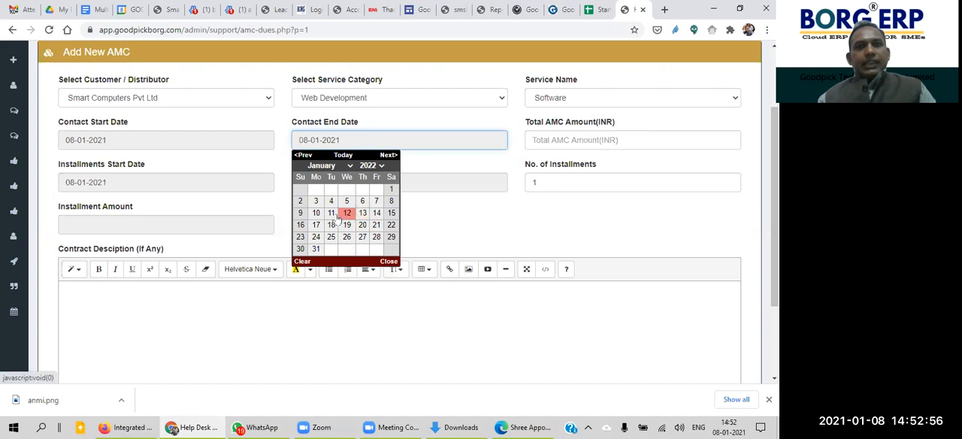
{"action": "left_click", "coordinate": [390, 201]}
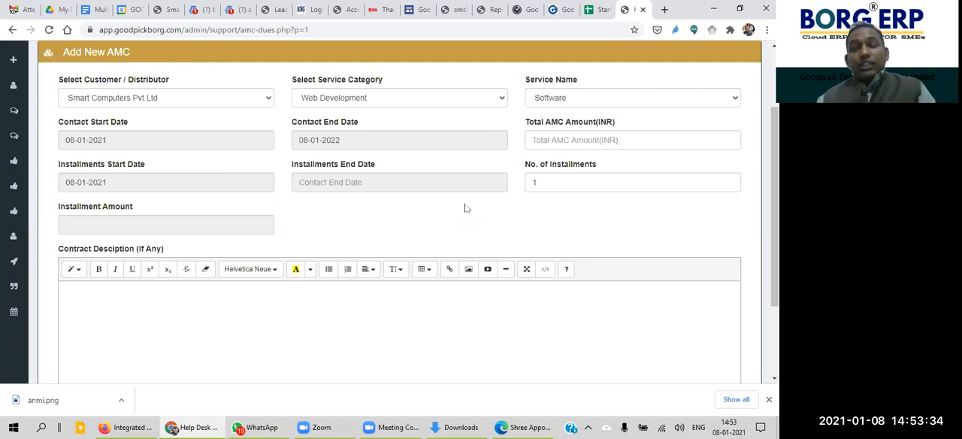
Step: Examine the Total AMC Amount field and the customer selection of the AMC form
{"action": "left_click", "coordinate": [581, 145]}
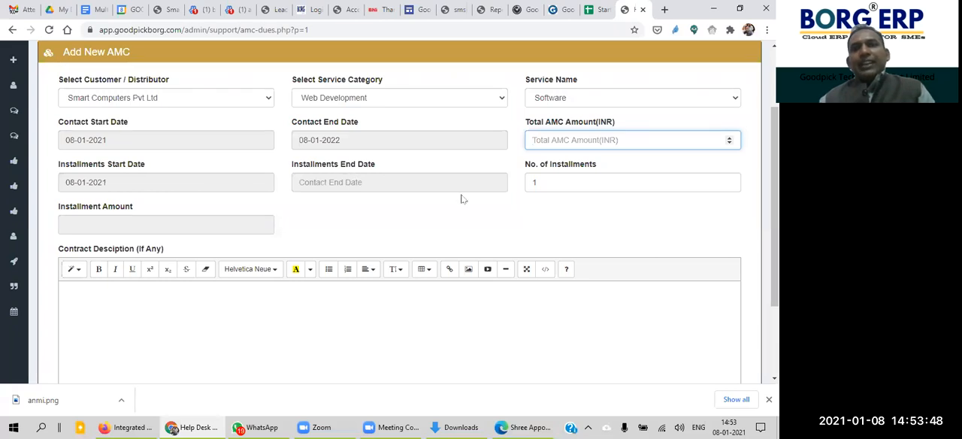
{"action": "left_click", "coordinate": [715, 166]}
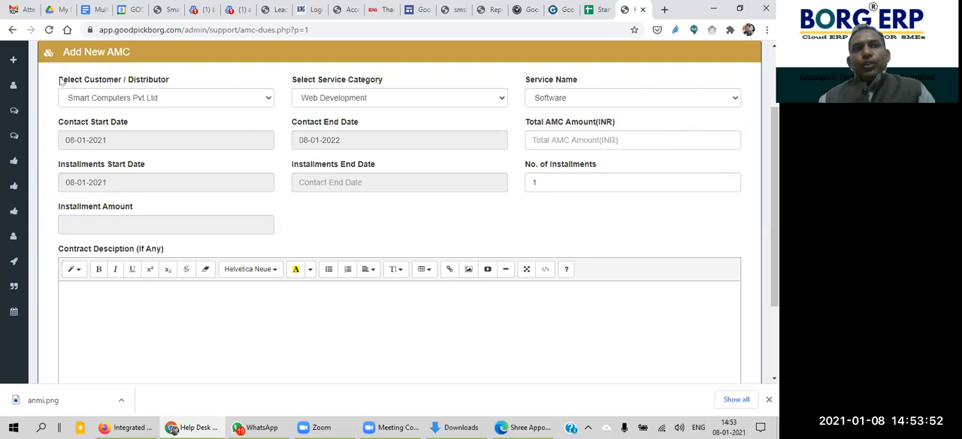
{"action": "left_click_drag", "start_coordinate": [60, 79], "coordinate": [242, 81]}
{"action": "left_click", "coordinate": [242, 82]}
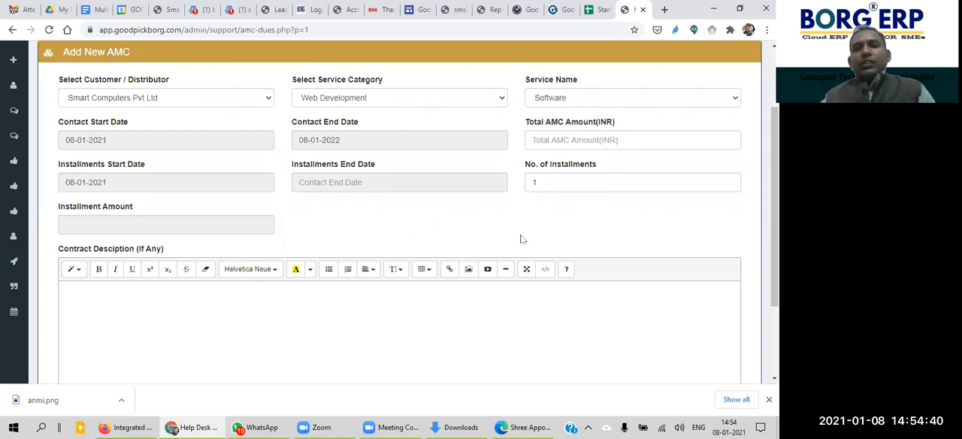
Step: Examine the AMC form's number of installments and its installment start and end date fields
{"action": "left_click", "coordinate": [560, 183]}
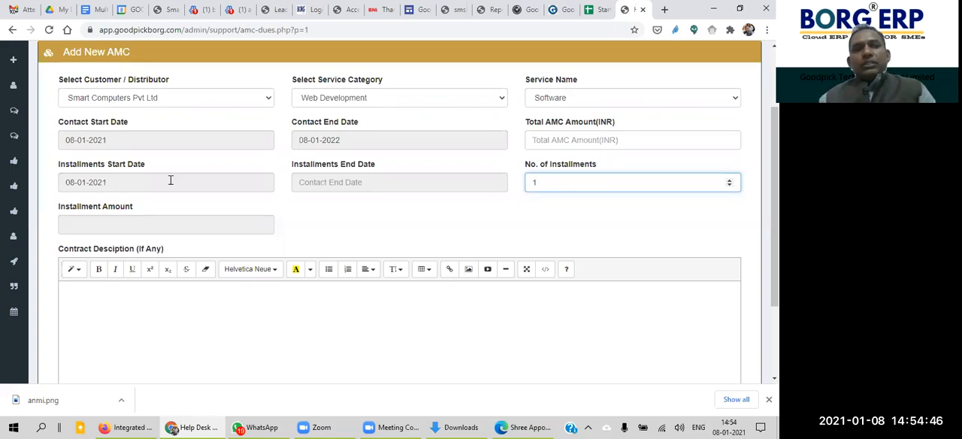
{"action": "left_click", "coordinate": [119, 178]}
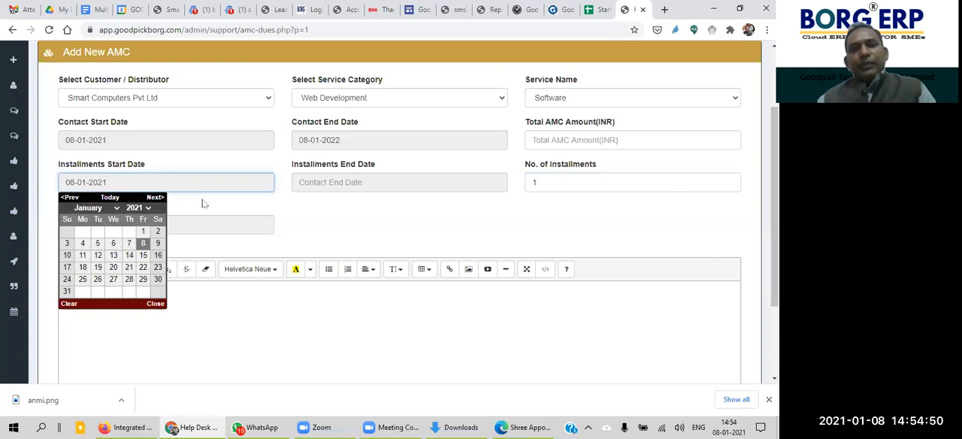
{"action": "left_click", "coordinate": [317, 198]}
{"action": "left_click_drag", "start_coordinate": [316, 199], "coordinate": [364, 185]}
{"action": "left_click", "coordinate": [328, 206]}
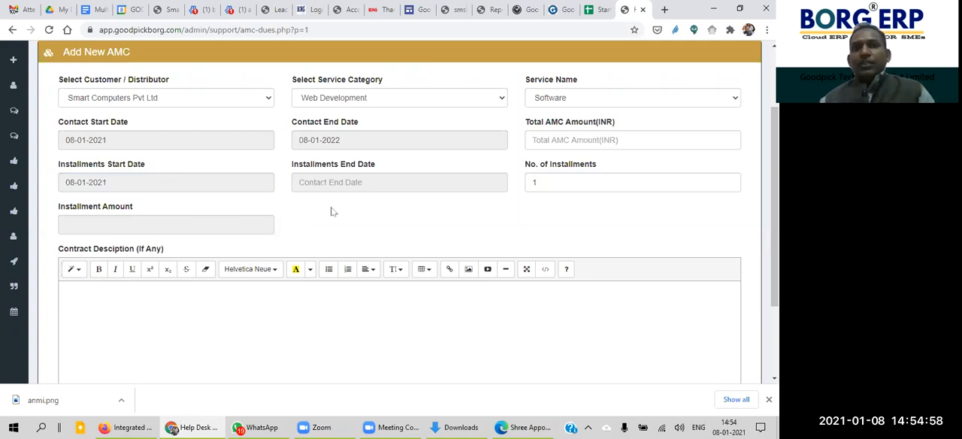
{"action": "left_click", "coordinate": [377, 180]}
{"action": "left_click_drag", "start_coordinate": [564, 218], "coordinate": [527, 183]}
{"action": "left_click", "coordinate": [530, 235]}
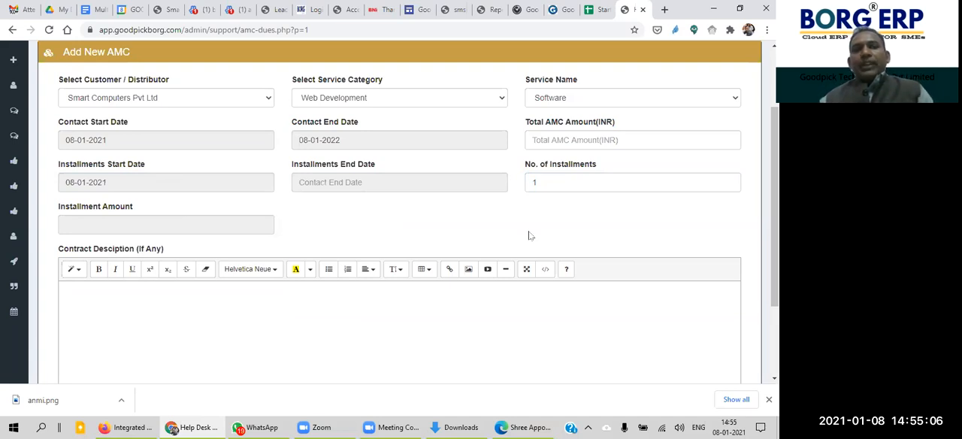
Step: Set the AMC's installments end date to 08-01-2022
{"action": "left_click", "coordinate": [123, 227]}
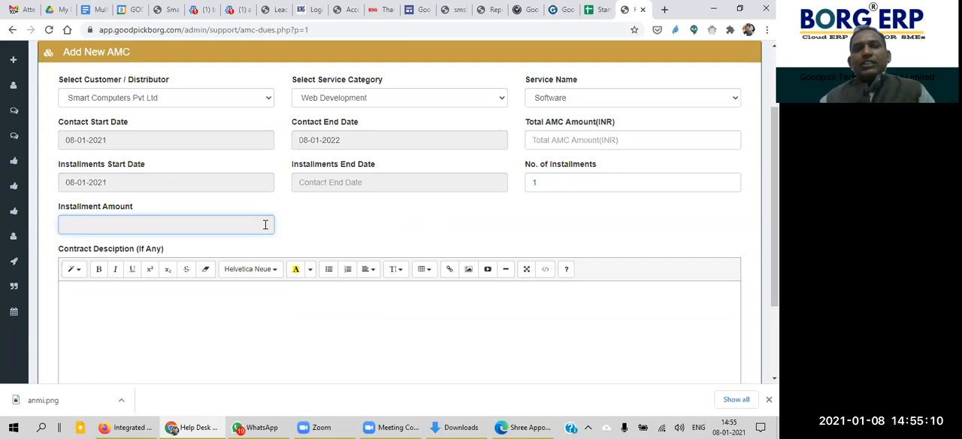
{"action": "left_click", "coordinate": [355, 184]}
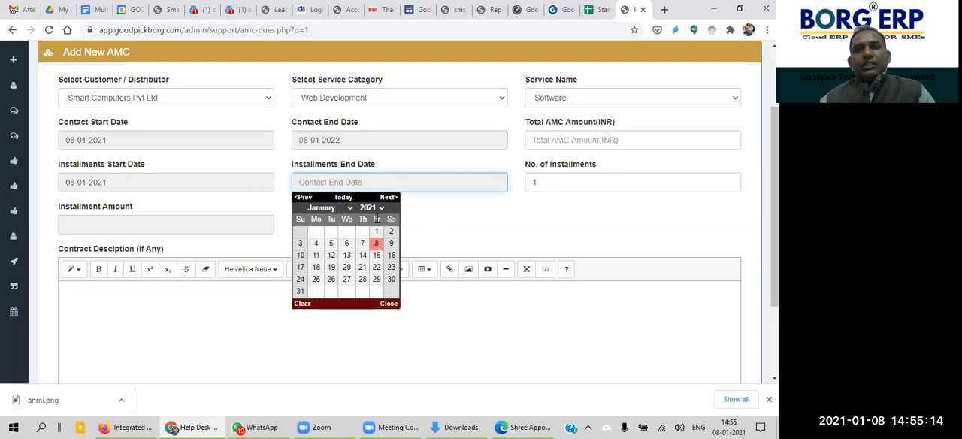
{"action": "left_click", "coordinate": [373, 207]}
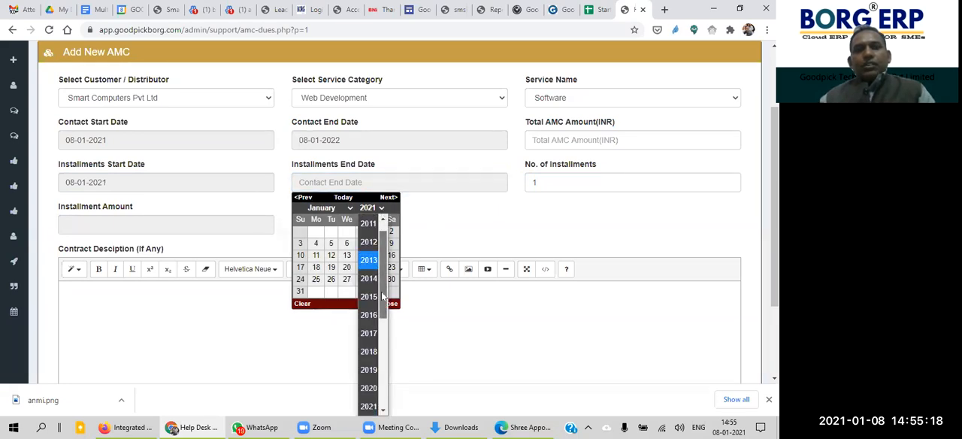
{"action": "scroll", "coordinate": [381, 292], "scroll_direction": "down", "scroll_amount": 3}
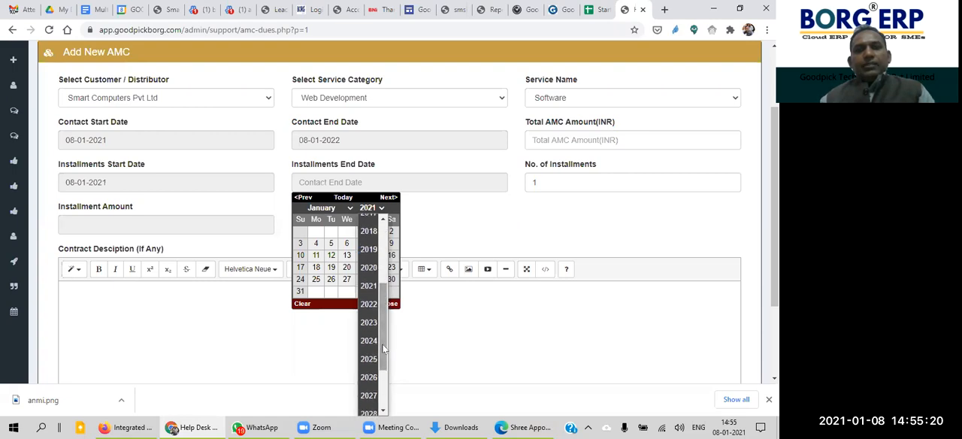
{"action": "left_click", "coordinate": [369, 308]}
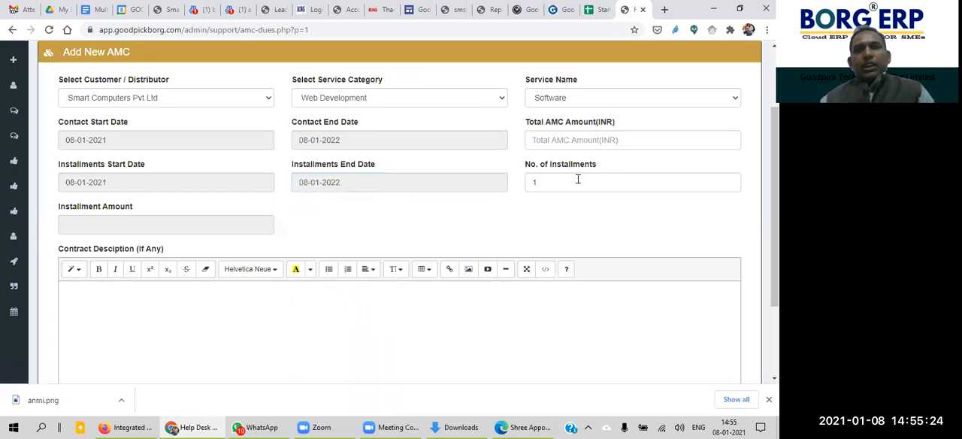
Step: Set the total AMC amount to 50000 INR and the number of installments to 4
{"action": "left_click", "coordinate": [581, 140]}
{"action": "type", "text": "50000"}
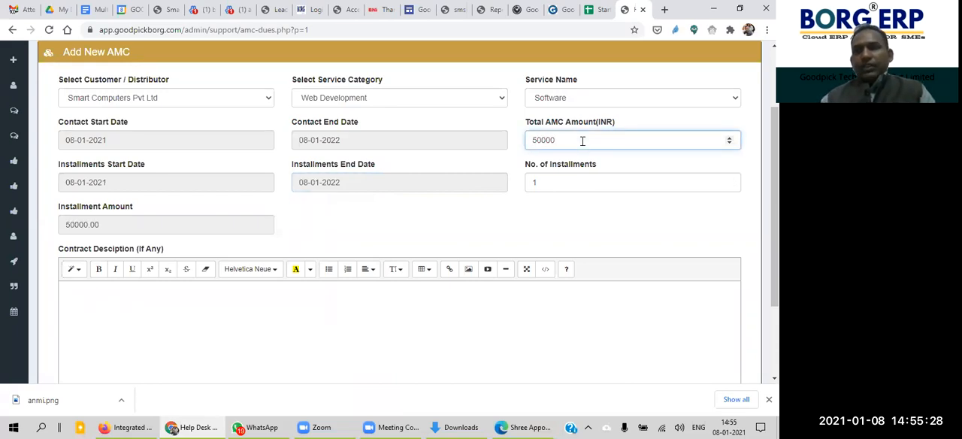
{"action": "left_click", "coordinate": [539, 218]}
{"action": "left_click_drag", "start_coordinate": [539, 183], "coordinate": [521, 186]}
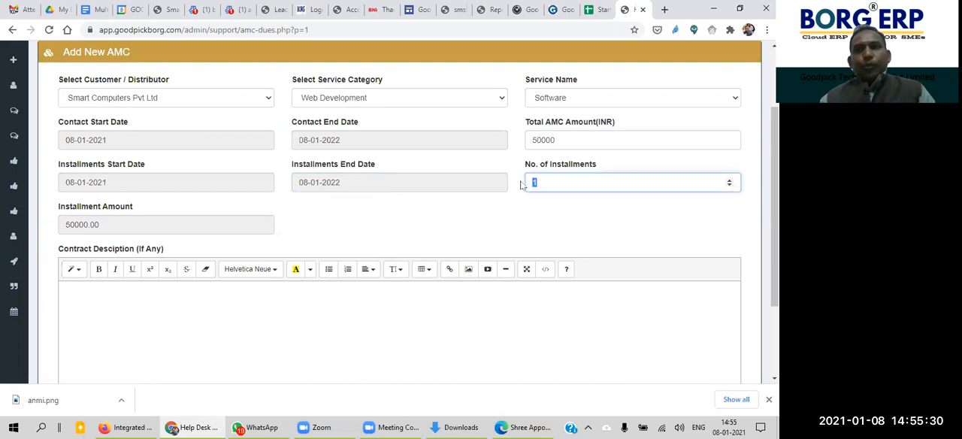
{"action": "type", "text": "4"}
{"action": "left_click", "coordinate": [487, 235]}
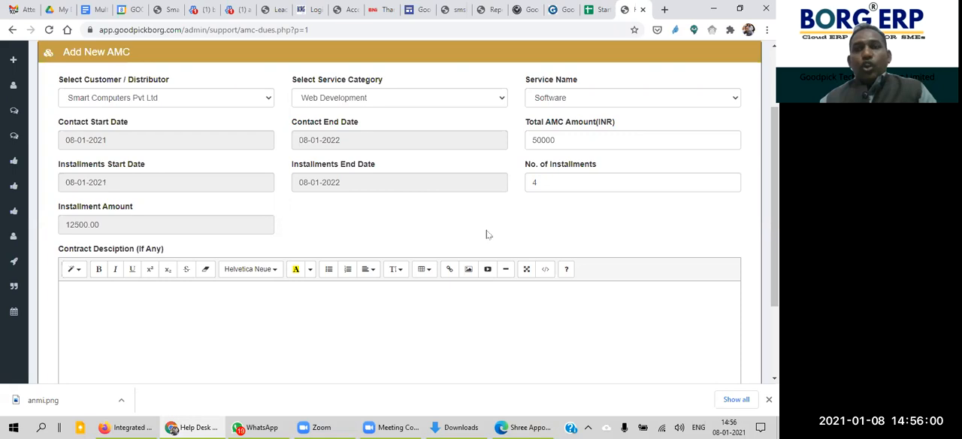
Step: Set the AMC's number of installments to 12
{"action": "left_click_drag", "start_coordinate": [571, 181], "coordinate": [513, 189]}
{"action": "left_click", "coordinate": [470, 231]}
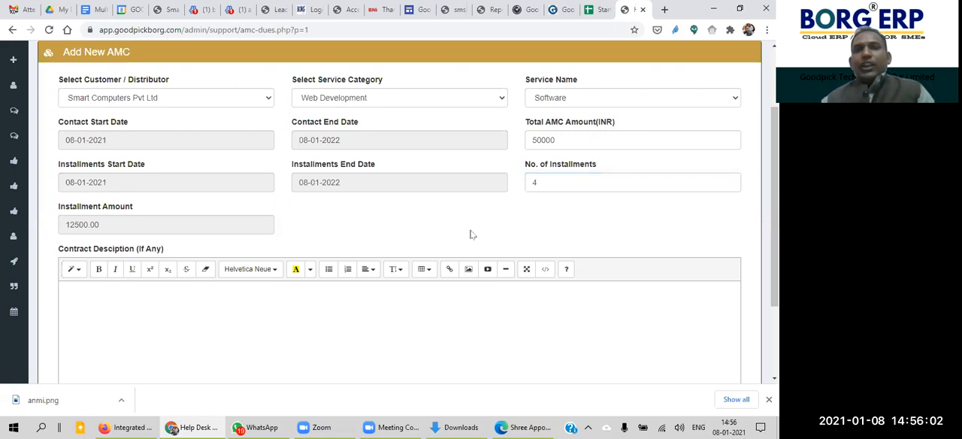
{"action": "left_click", "coordinate": [116, 183]}
{"action": "left_click", "coordinate": [327, 233]}
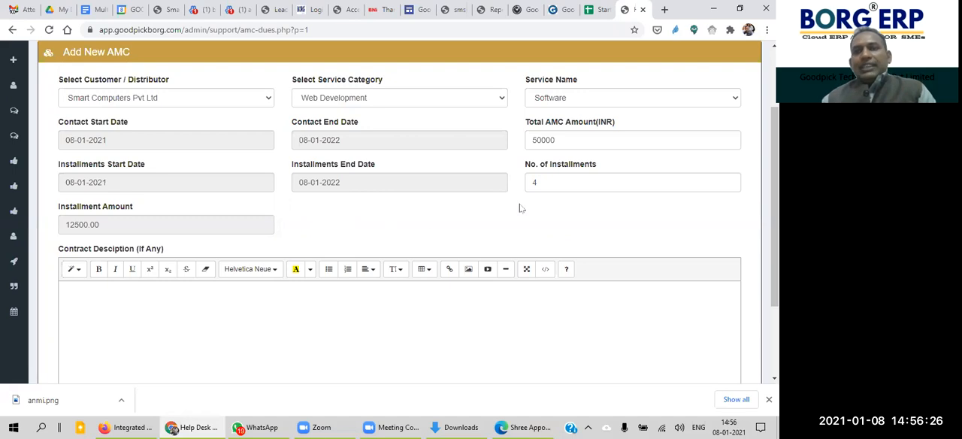
{"action": "left_click_drag", "start_coordinate": [541, 185], "coordinate": [527, 185]}
{"action": "type", "text": "12"}
{"action": "left_click", "coordinate": [509, 235]}
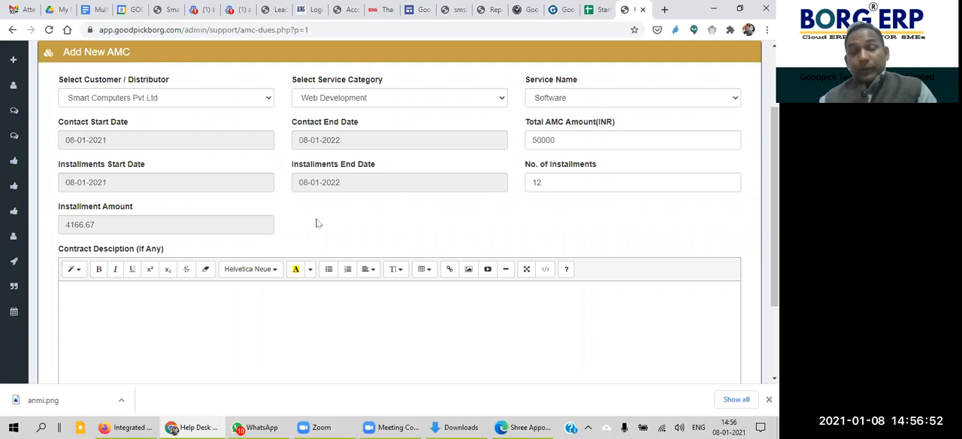
Step: Examine the AMC form's installments start date, contract description field and submit and reset options
{"action": "left_click_drag", "start_coordinate": [106, 182], "coordinate": [52, 183]}
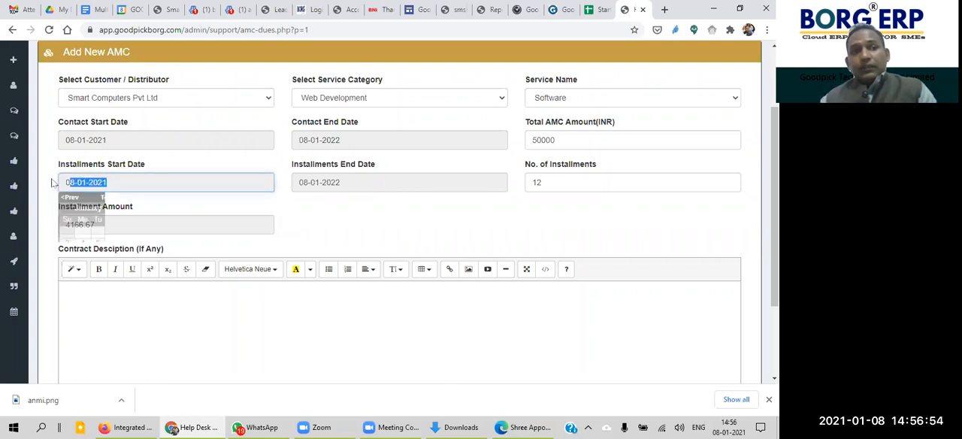
{"action": "left_click", "coordinate": [308, 223]}
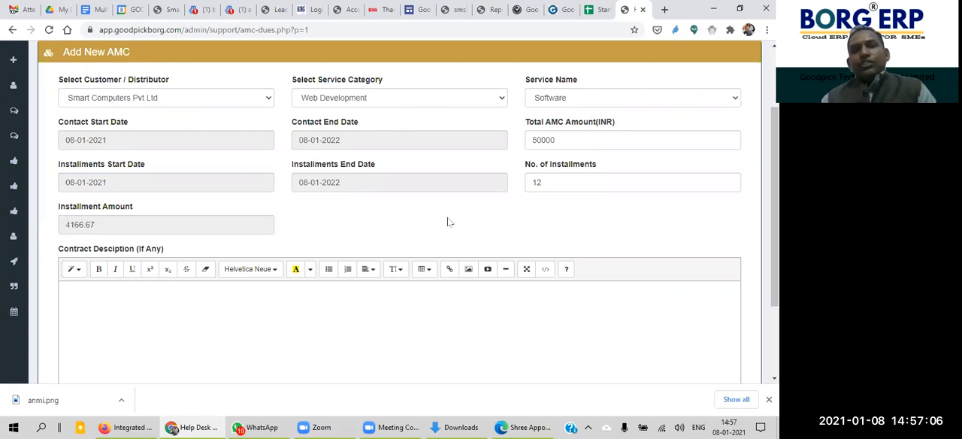
{"action": "left_click_drag", "start_coordinate": [774, 207], "coordinate": [774, 227]}
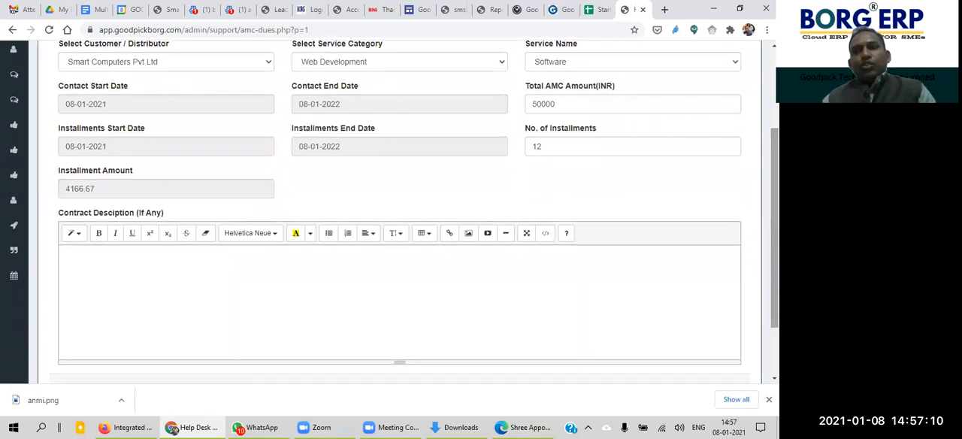
{"action": "scroll", "coordinate": [516, 262], "scroll_direction": "down", "scroll_amount": 1}
{"action": "left_click", "coordinate": [414, 250]}
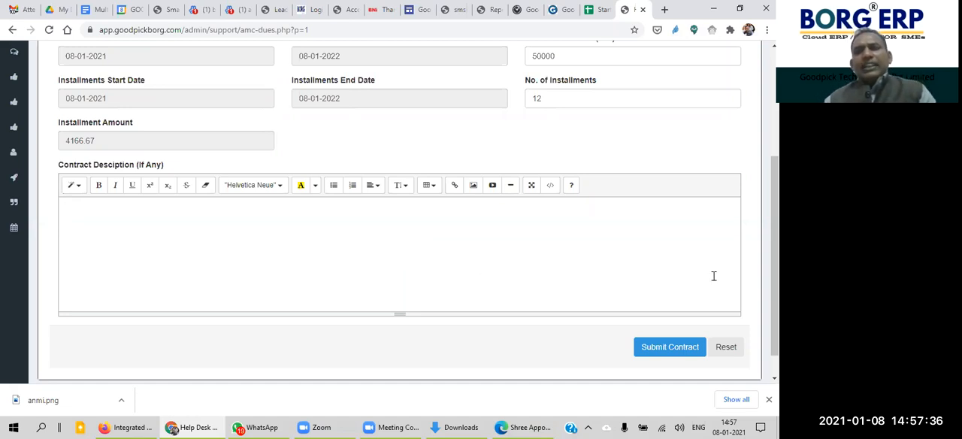
{"action": "scroll", "coordinate": [774, 256], "scroll_direction": "down", "scroll_amount": 1}
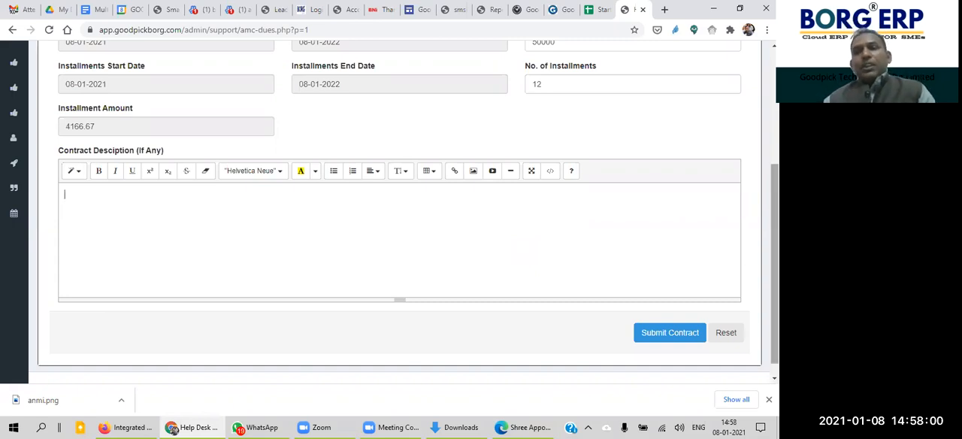
{"action": "scroll", "coordinate": [774, 263], "scroll_direction": "down", "scroll_amount": 1}
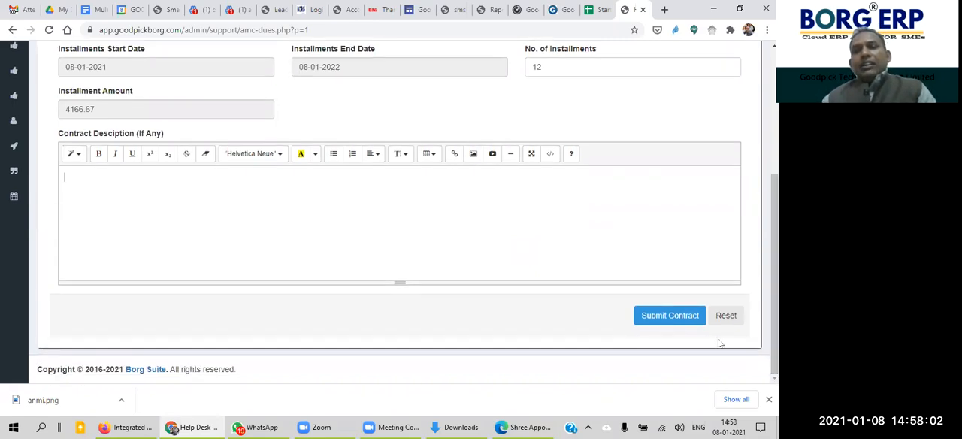
{"action": "left_click_drag", "start_coordinate": [774, 308], "coordinate": [775, 171]}
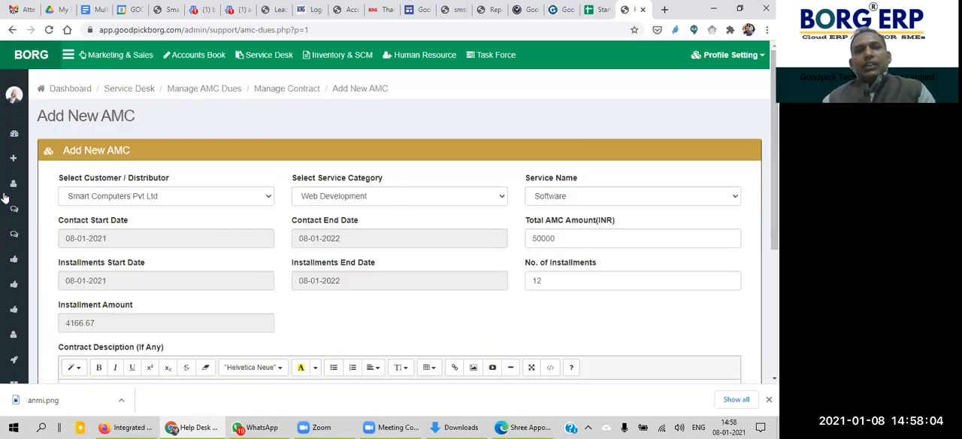
Step: Open the Manage AMC page and examine the listed contracts' customers, service names, dates and values and the total AMC contract amount
{"action": "mouse_move", "coordinate": [51, 267]}
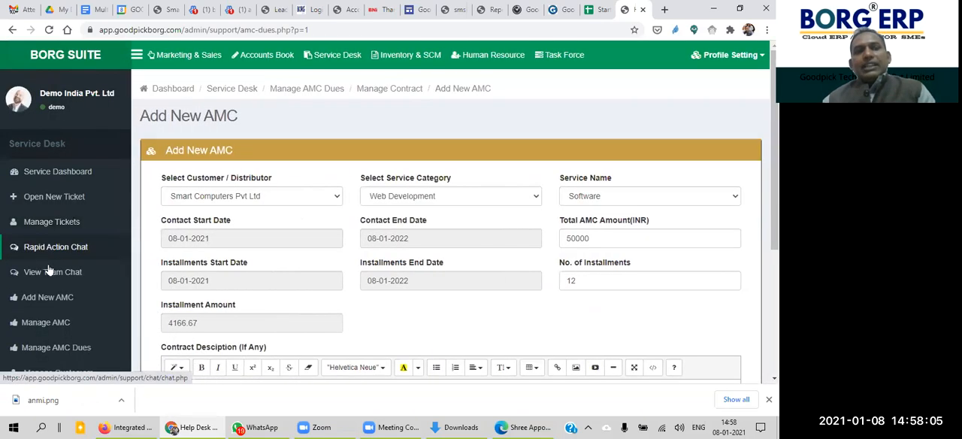
{"action": "left_click", "coordinate": [48, 328]}
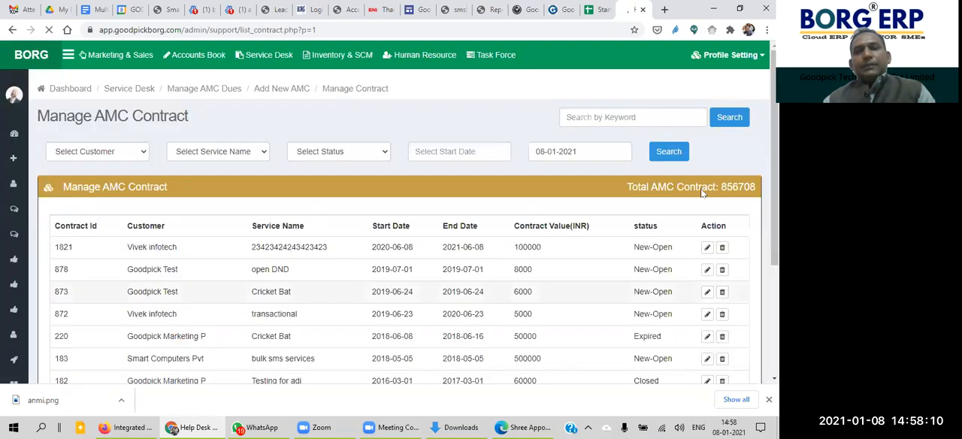
{"action": "scroll", "coordinate": [209, 173], "scroll_direction": "down", "scroll_amount": 3}
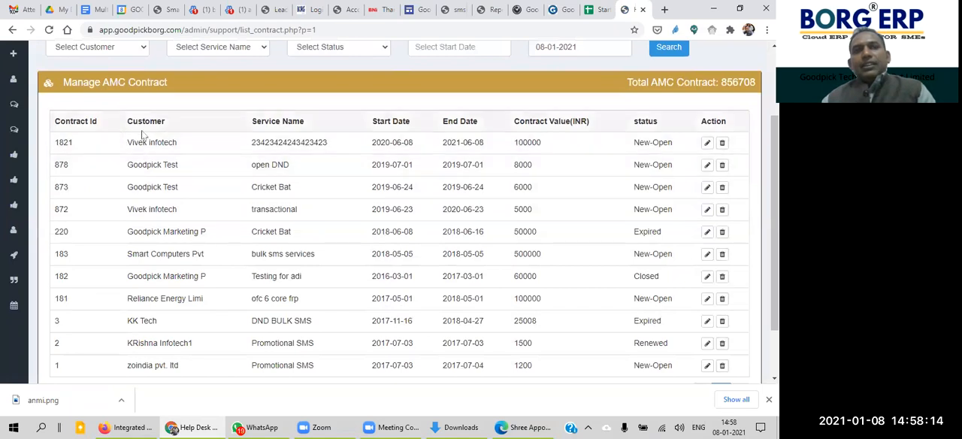
{"action": "triple_click", "coordinate": [190, 148]}
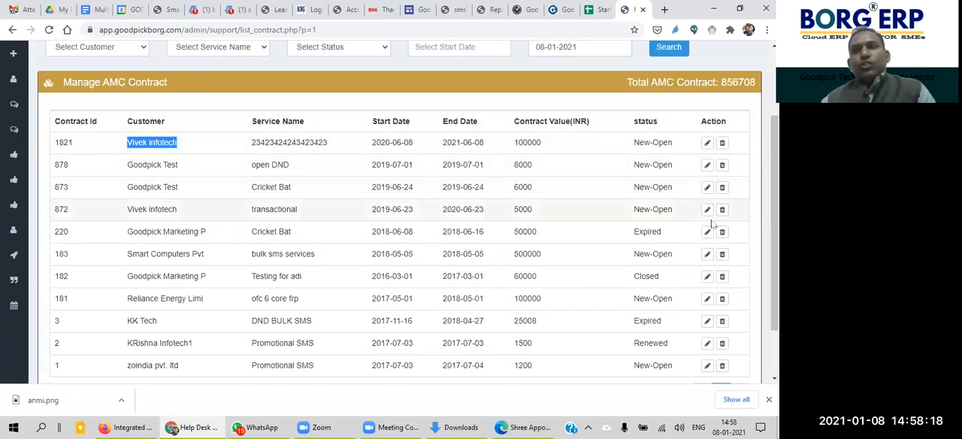
{"action": "scroll", "coordinate": [774, 225], "scroll_direction": "up", "scroll_amount": 2}
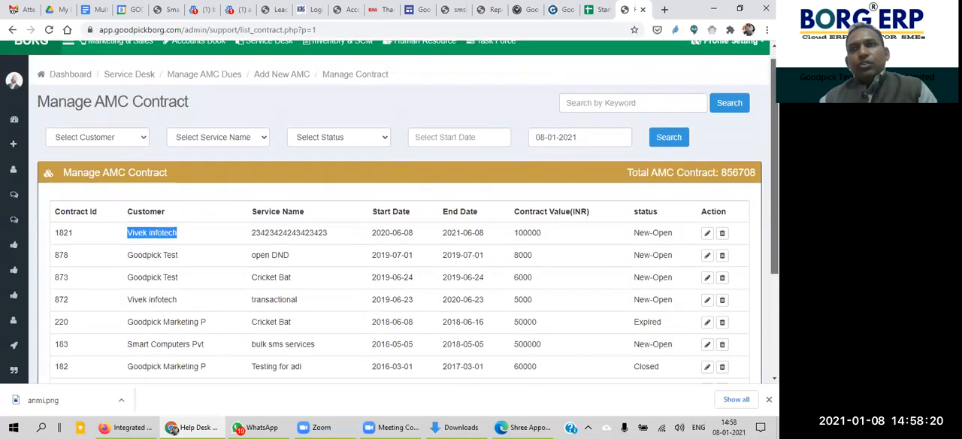
{"action": "scroll", "coordinate": [348, 200], "scroll_direction": "down", "scroll_amount": 1}
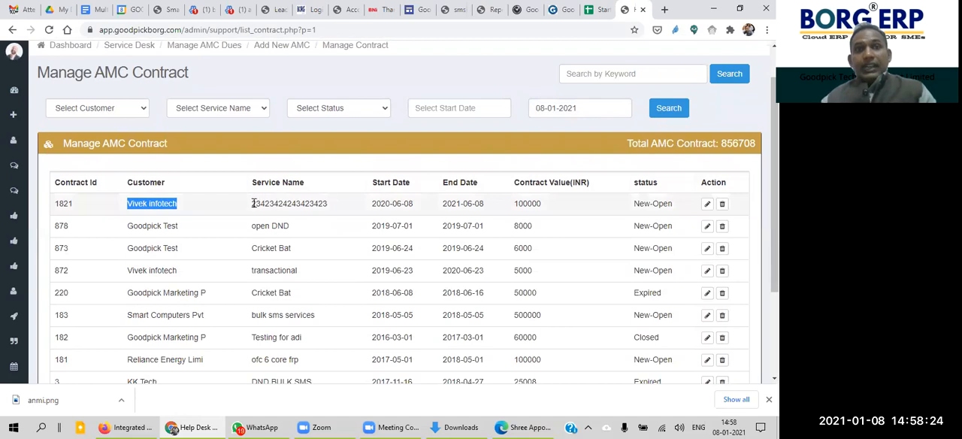
{"action": "left_click_drag", "start_coordinate": [256, 202], "coordinate": [322, 199]}
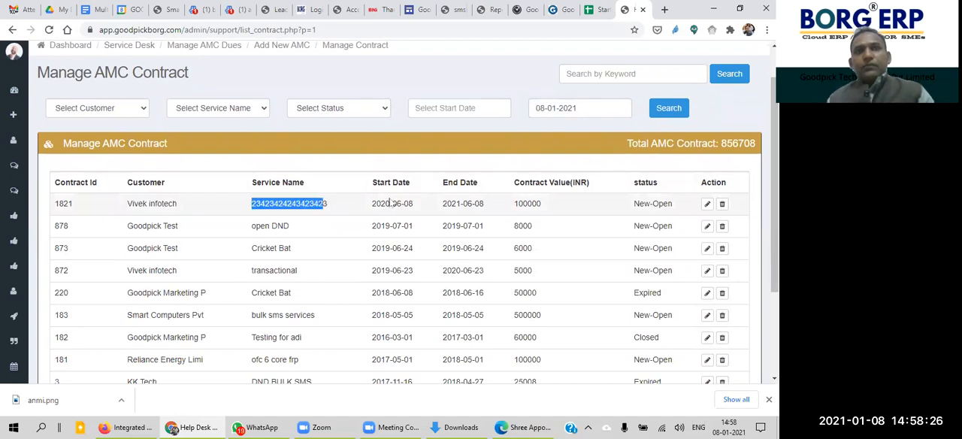
{"action": "left_click_drag", "start_coordinate": [560, 204], "coordinate": [485, 213]}
{"action": "left_click", "coordinate": [575, 209]}
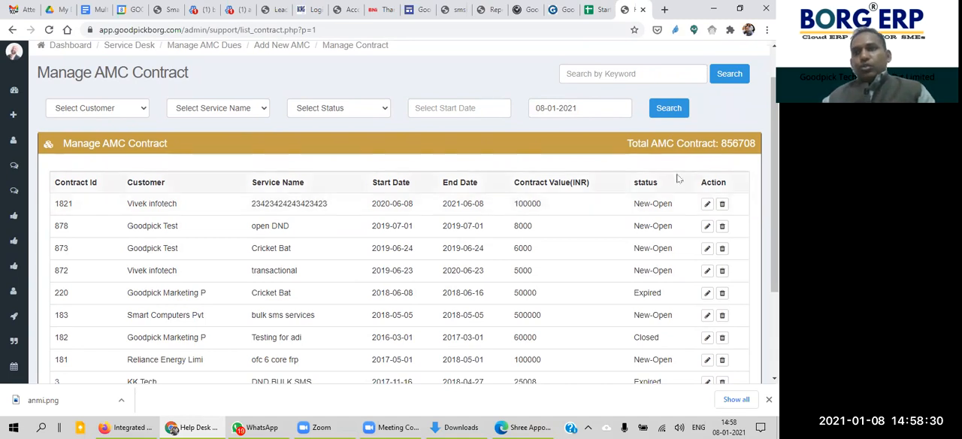
{"action": "scroll", "coordinate": [392, 211], "scroll_direction": "down", "scroll_amount": 1}
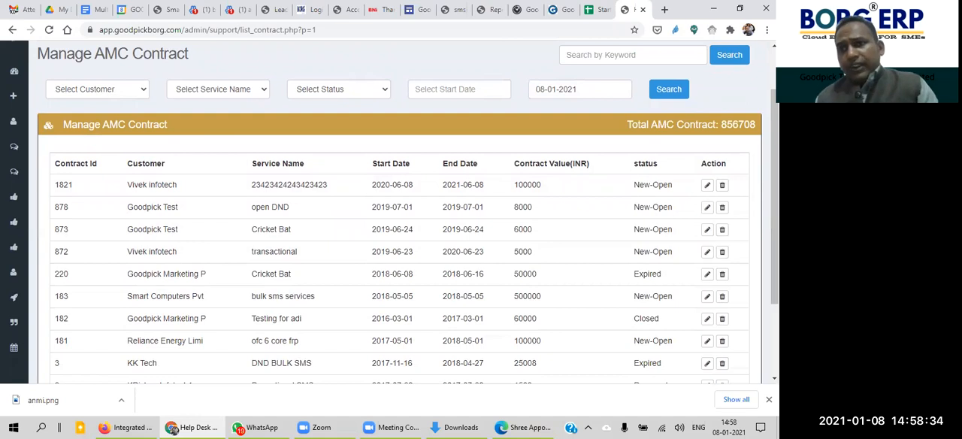
{"action": "mouse_move", "coordinate": [754, 126]}
{"action": "left_mouse_down"}
{"action": "mouse_move", "coordinate": [731, 125]}
{"action": "mouse_move", "coordinate": [755, 126]}
{"action": "left_mouse_up"}
{"action": "left_click", "coordinate": [755, 127]}
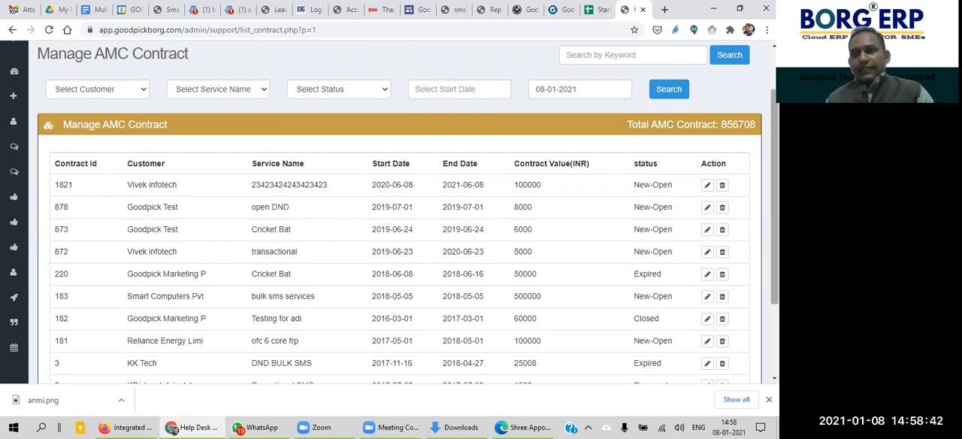
{"action": "scroll", "coordinate": [398, 226], "scroll_direction": "up", "scroll_amount": 1}
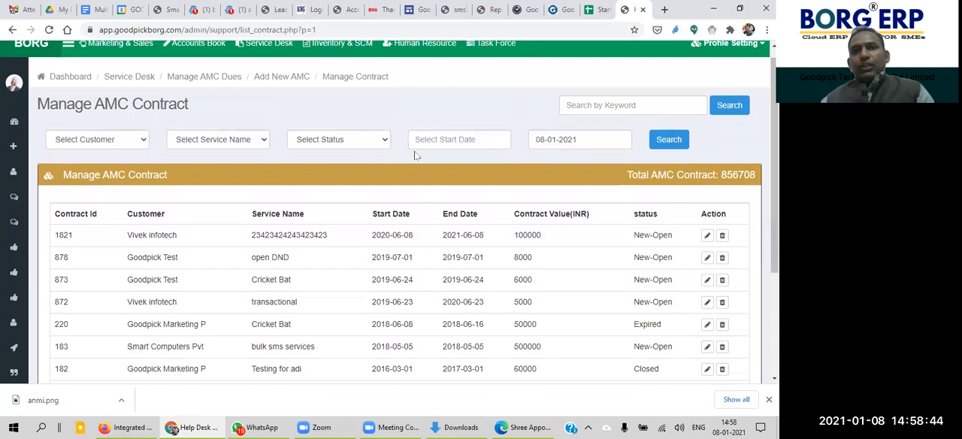
{"action": "left_click", "coordinate": [361, 143]}
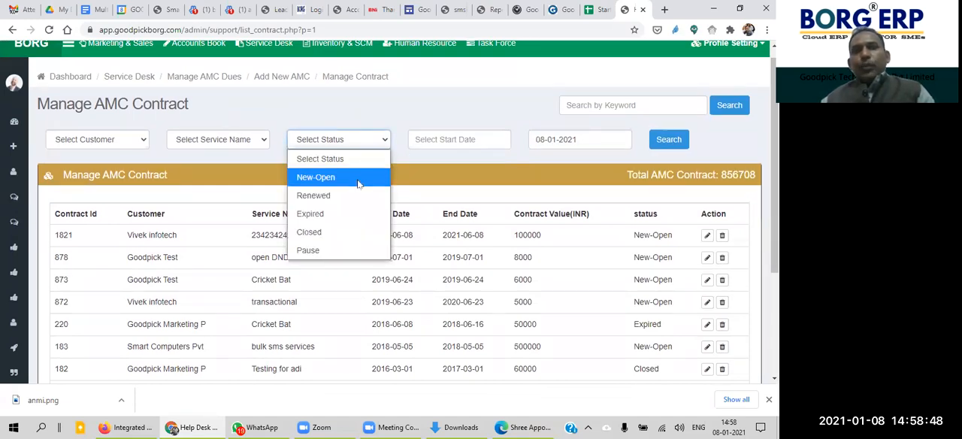
{"action": "left_click", "coordinate": [356, 175]}
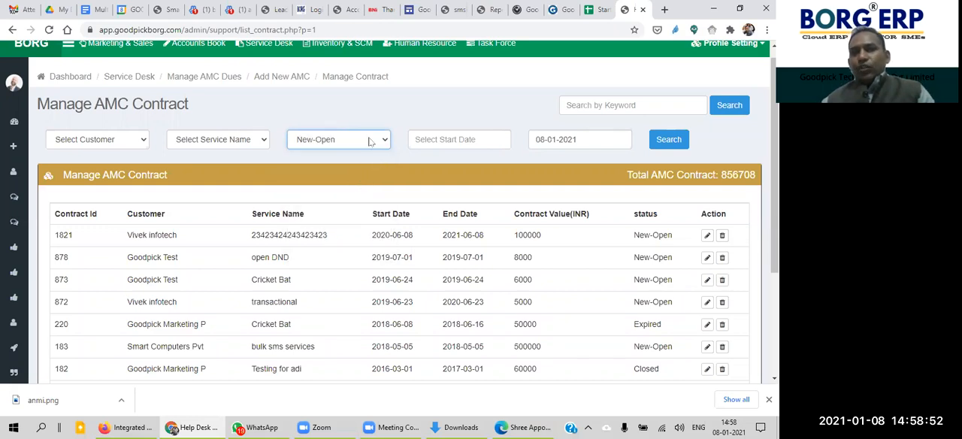
{"action": "left_click", "coordinate": [370, 141]}
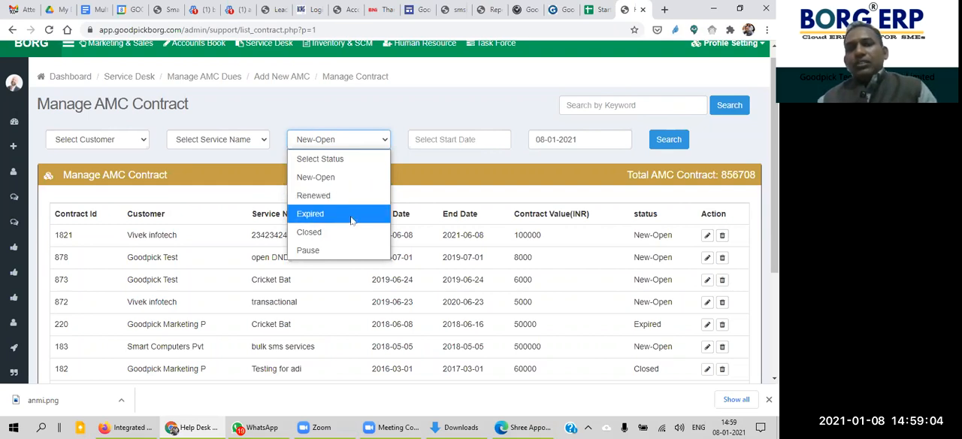
{"action": "left_click", "coordinate": [426, 188]}
{"action": "right_click", "coordinate": [426, 187]}
{"action": "left_click", "coordinate": [379, 172]}
Step: Filter the AMC contract list by the Expired status with the end date 08-01-2021
{"action": "left_click", "coordinate": [354, 144]}
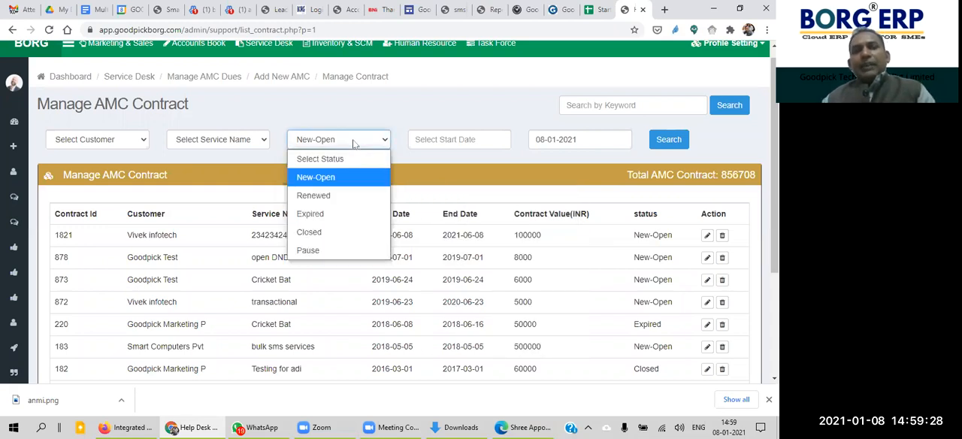
{"action": "left_click", "coordinate": [343, 214]}
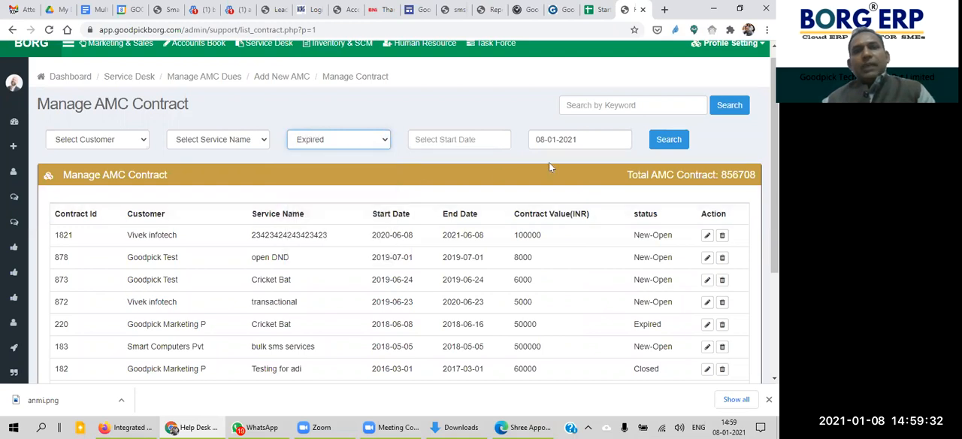
{"action": "left_click", "coordinate": [668, 141]}
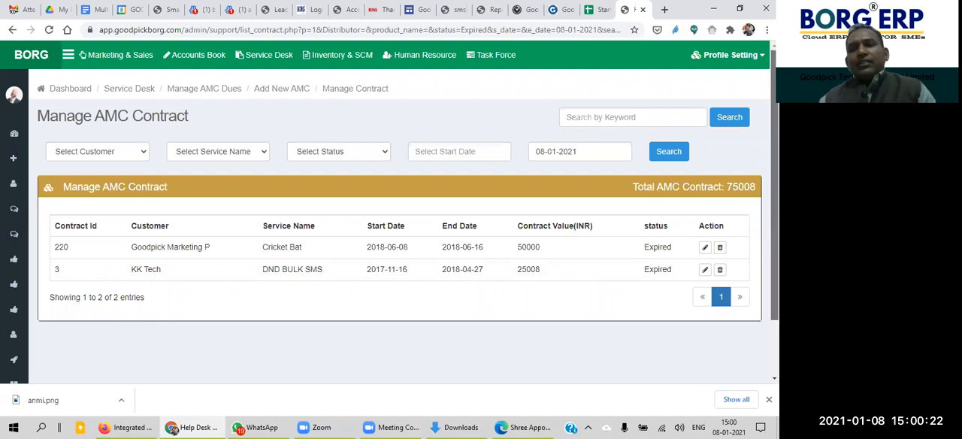
Step: Review the expired AMC contracts and open the Goodpick Marketing P contract for Cricket Bat for editing
{"action": "scroll", "coordinate": [775, 188], "scroll_direction": "down", "scroll_amount": 1}
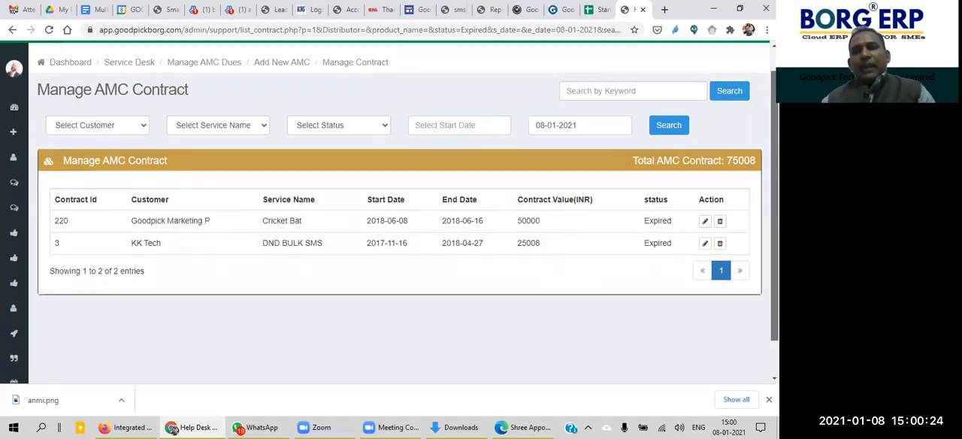
{"action": "scroll", "coordinate": [398, 207], "scroll_direction": "up", "scroll_amount": 1}
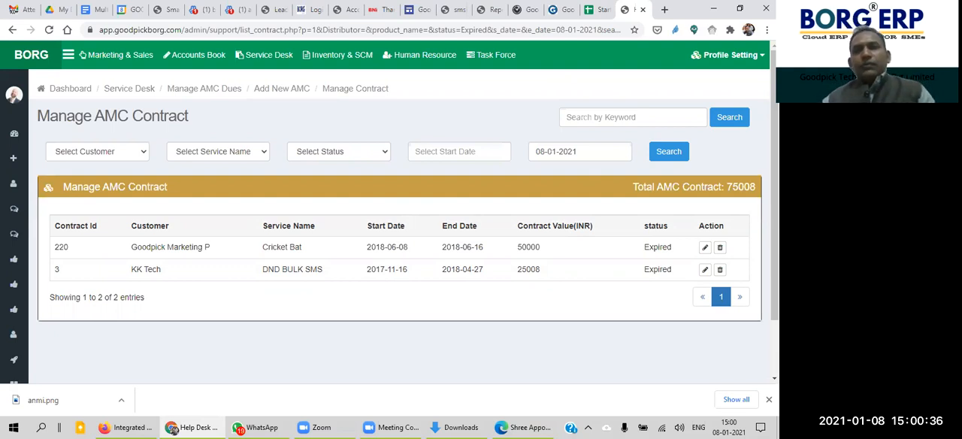
{"action": "scroll", "coordinate": [774, 188], "scroll_direction": "down", "scroll_amount": 1}
{"action": "scroll", "coordinate": [774, 188], "scroll_direction": "up", "scroll_amount": 1}
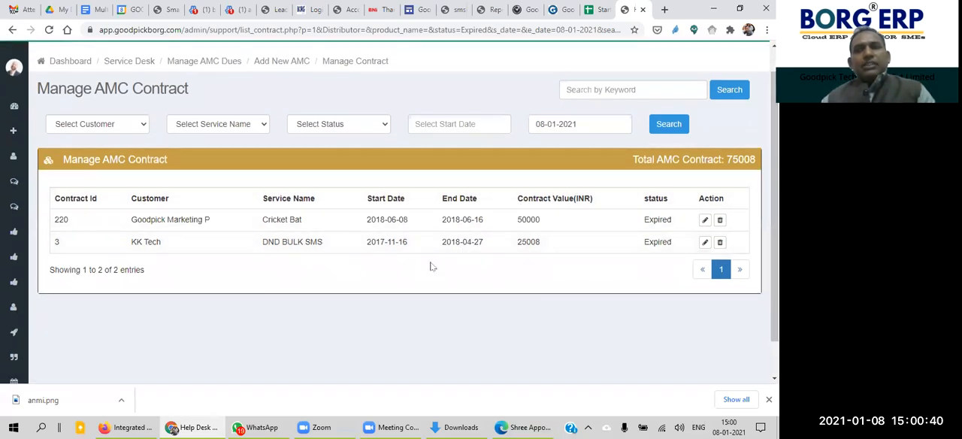
{"action": "left_click", "coordinate": [704, 220]}
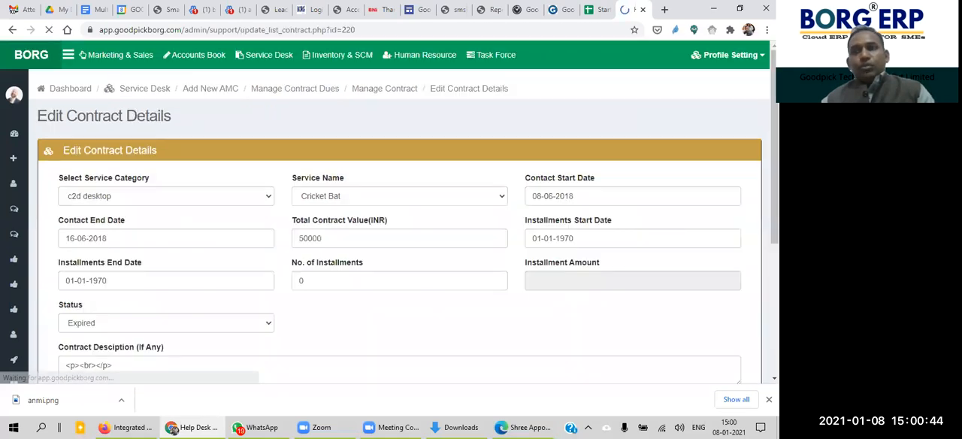
{"action": "scroll", "coordinate": [704, 220], "scroll_direction": "down", "scroll_amount": 2}
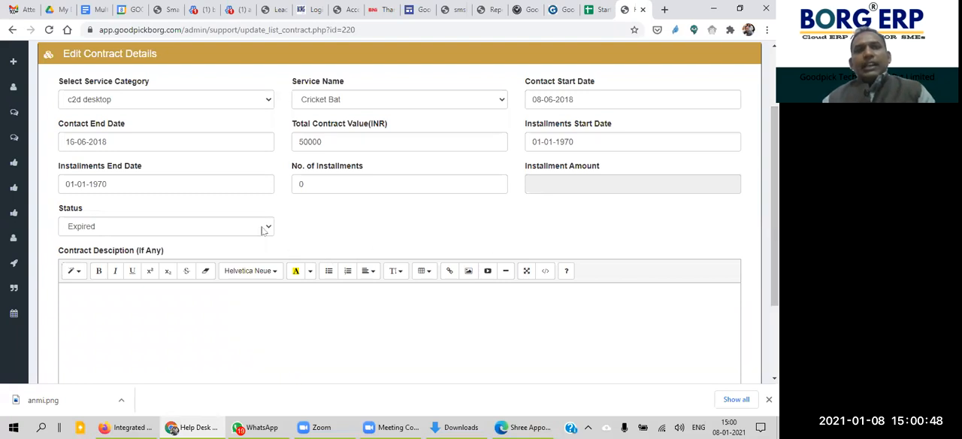
Step: Set the Cricket Bat contract's status to Renewed in its edit form and review the form without updating the contract
{"action": "left_click", "coordinate": [213, 226]}
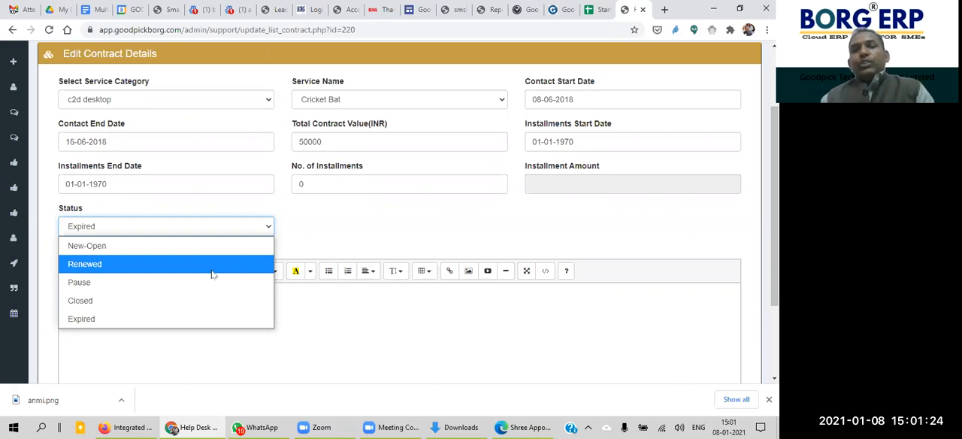
{"action": "left_click", "coordinate": [212, 265]}
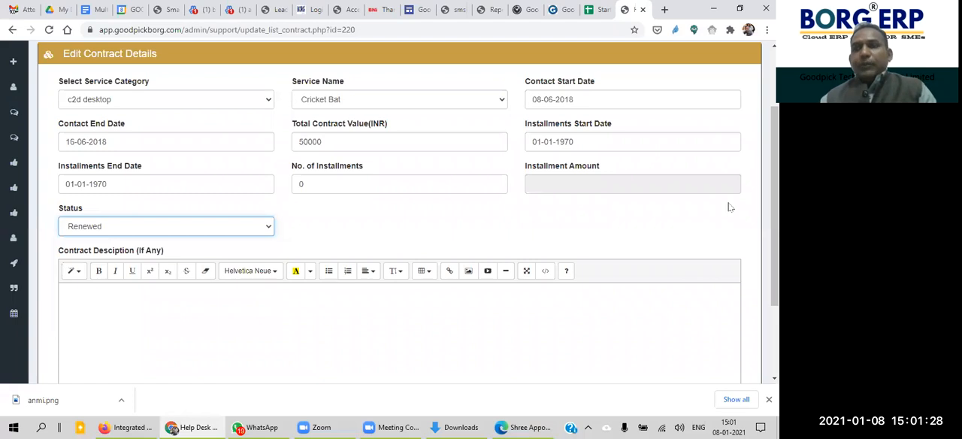
{"action": "scroll", "coordinate": [774, 226], "scroll_direction": "down", "scroll_amount": 2}
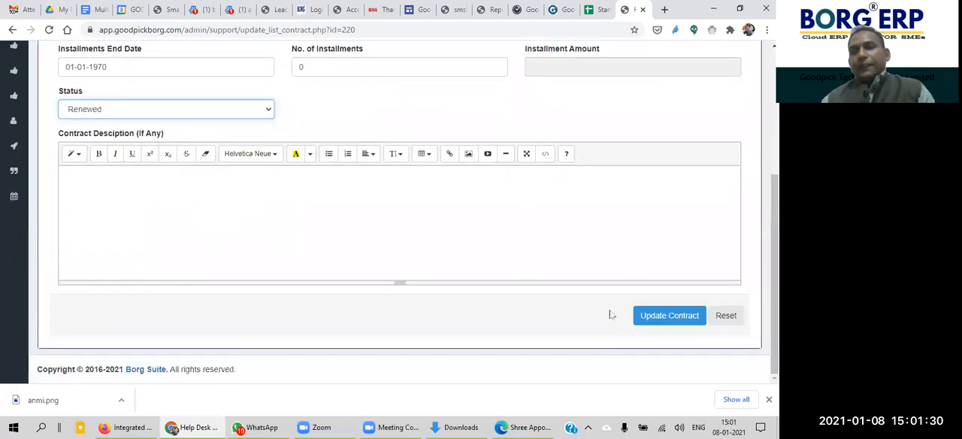
{"action": "left_click_drag", "start_coordinate": [775, 257], "coordinate": [775, 184]}
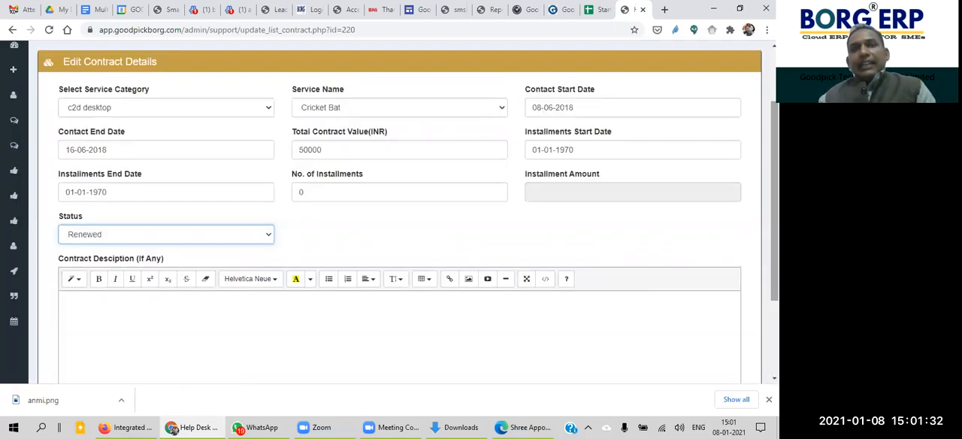
Step: Open the Manage AMC Dues page and examine the listed customers, services, due amounts and due dates
{"action": "mouse_move", "coordinate": [5, 228]}
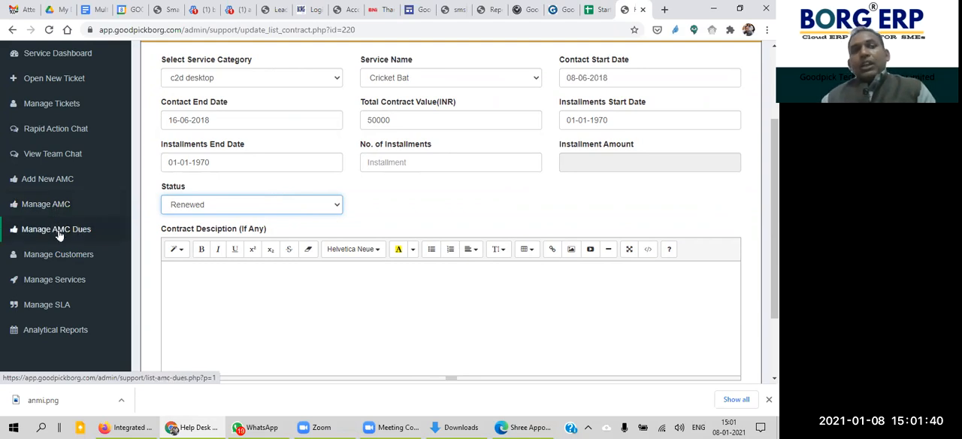
{"action": "left_click", "coordinate": [59, 235]}
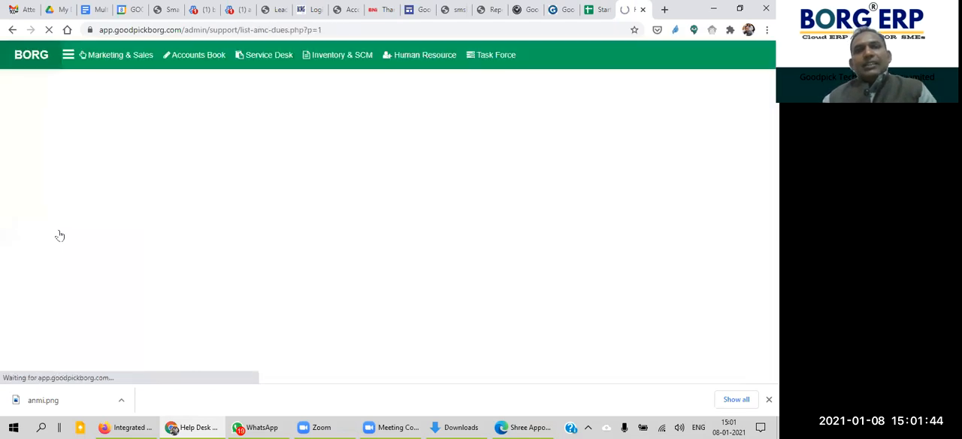
{"action": "mouse_move", "coordinate": [21, 253]}
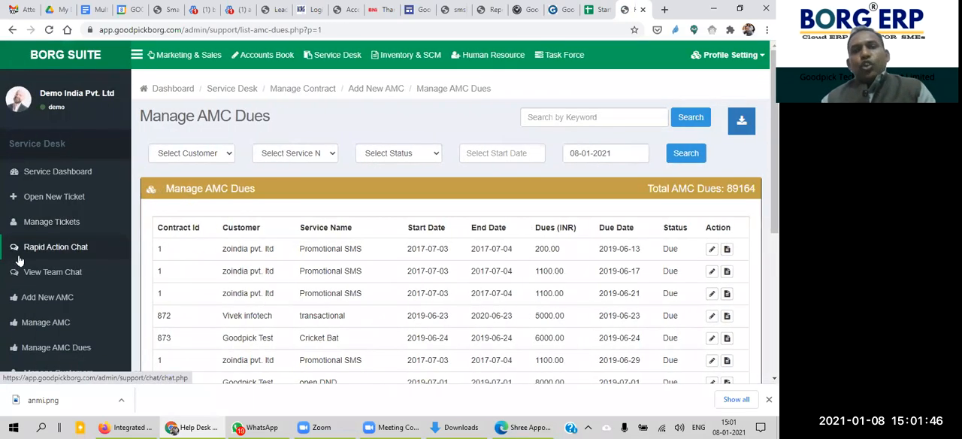
{"action": "left_click", "coordinate": [54, 348]}
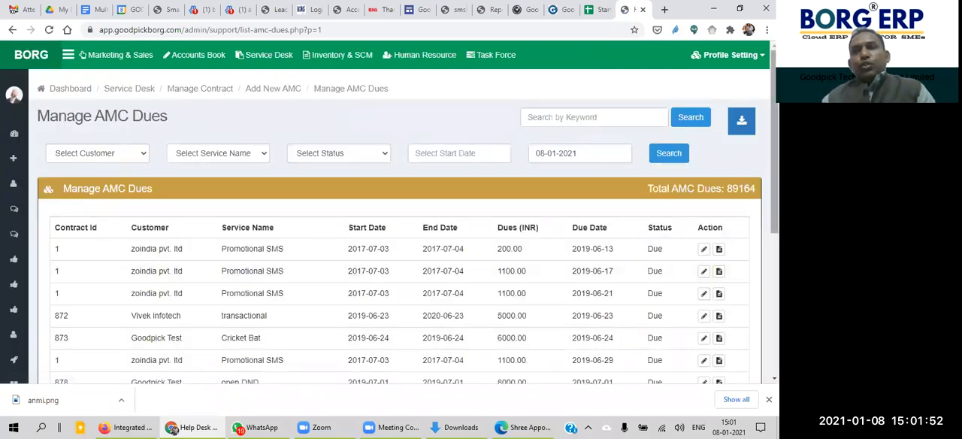
{"action": "left_click_drag", "start_coordinate": [774, 197], "coordinate": [774, 240]}
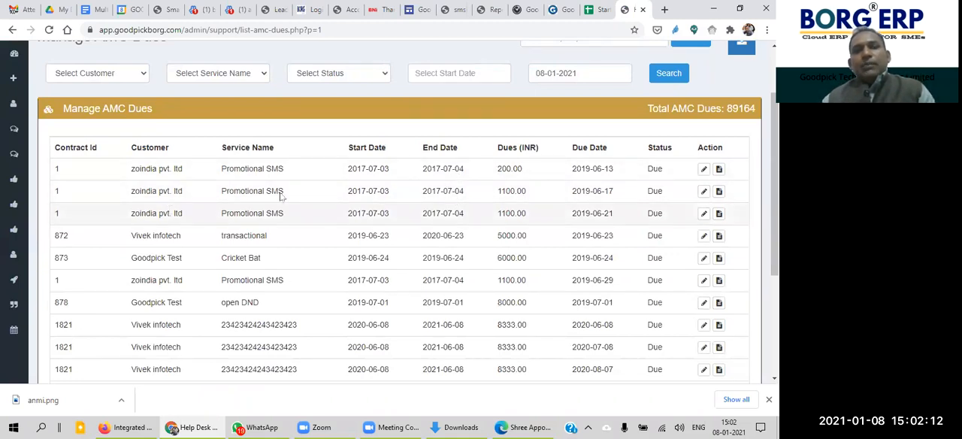
{"action": "double_click", "coordinate": [504, 170]}
{"action": "left_click", "coordinate": [548, 178]}
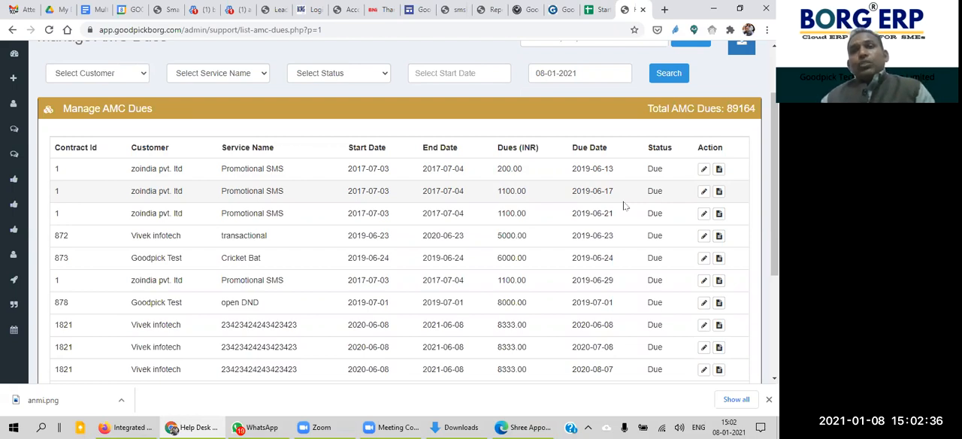
Step: Examine the start date, status and service name filter options of the AMC dues list without applying any
{"action": "left_click", "coordinate": [460, 72]}
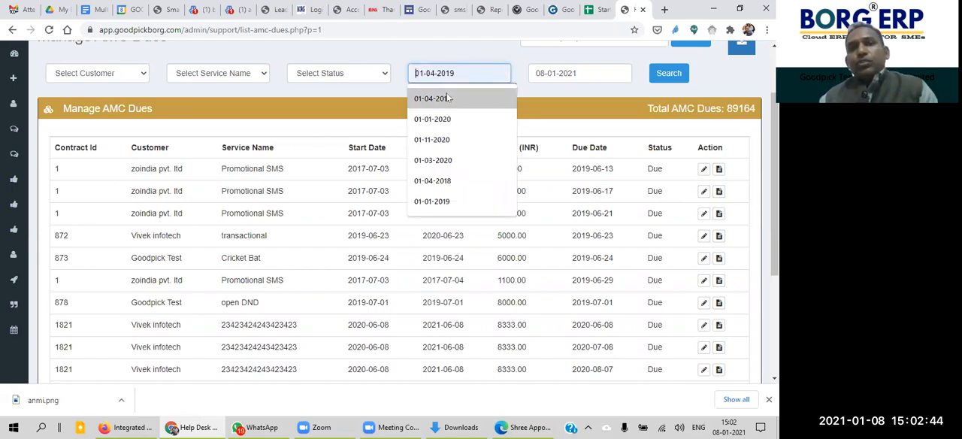
{"action": "left_click", "coordinate": [449, 76]}
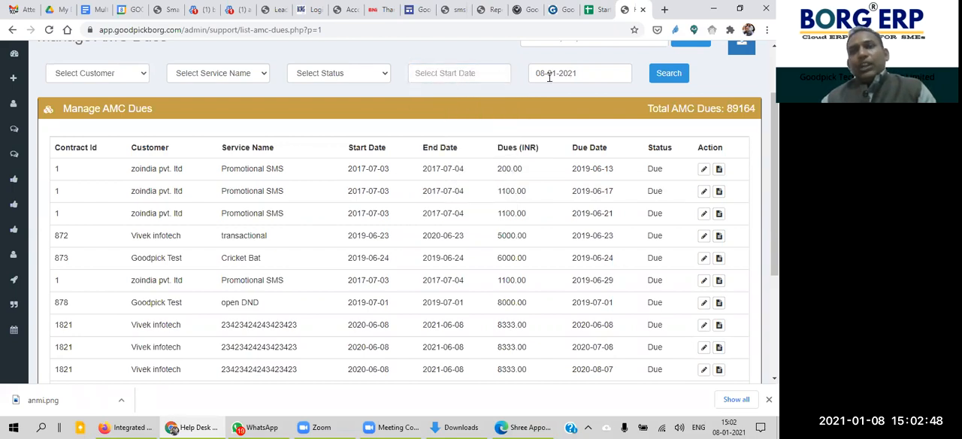
{"action": "left_click", "coordinate": [454, 72]}
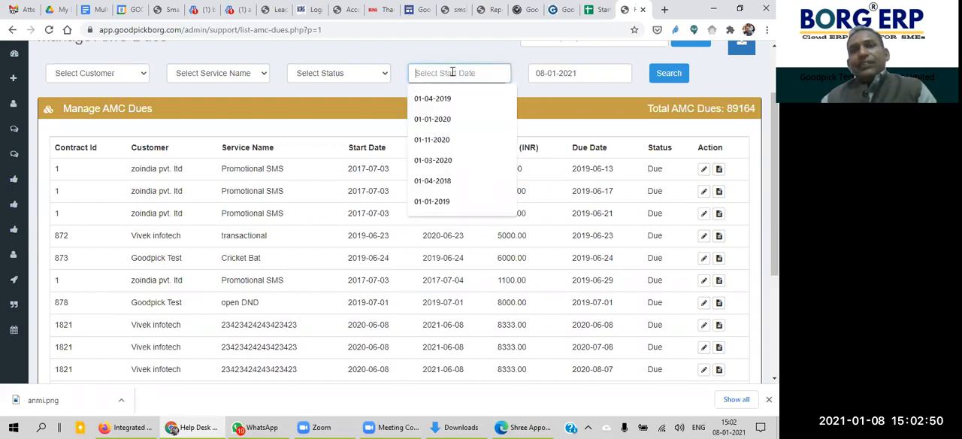
{"action": "left_click", "coordinate": [541, 92]}
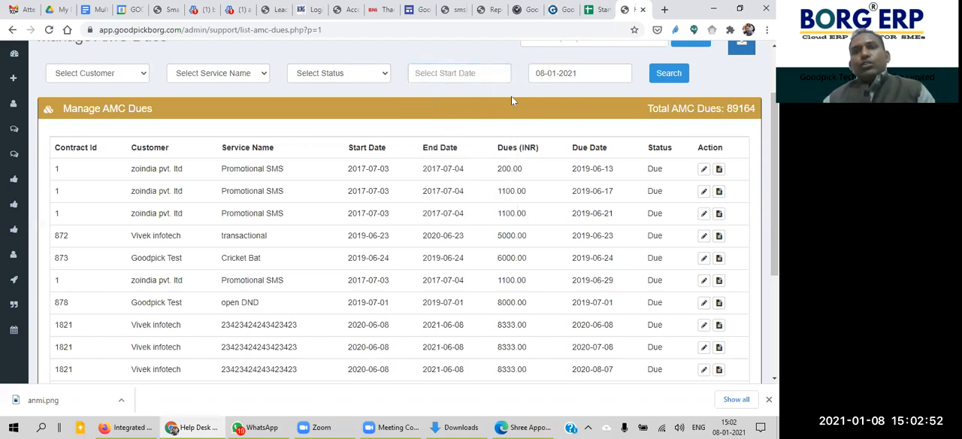
{"action": "left_click", "coordinate": [348, 73]}
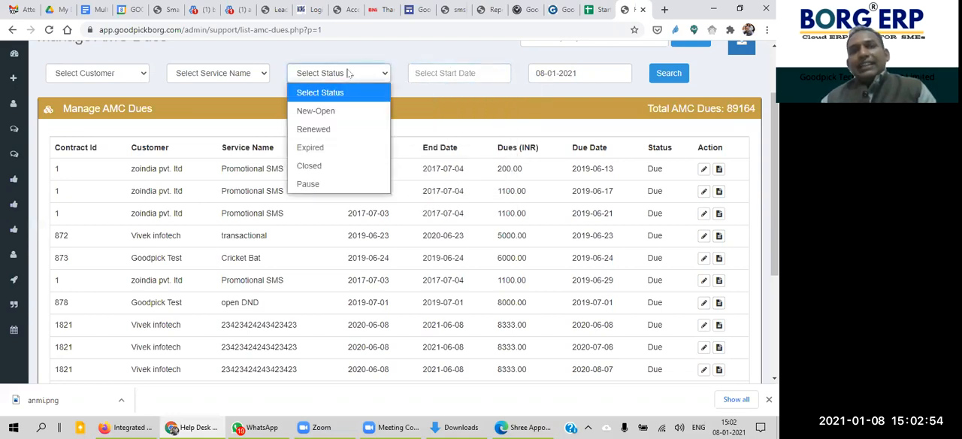
{"action": "left_click", "coordinate": [237, 78]}
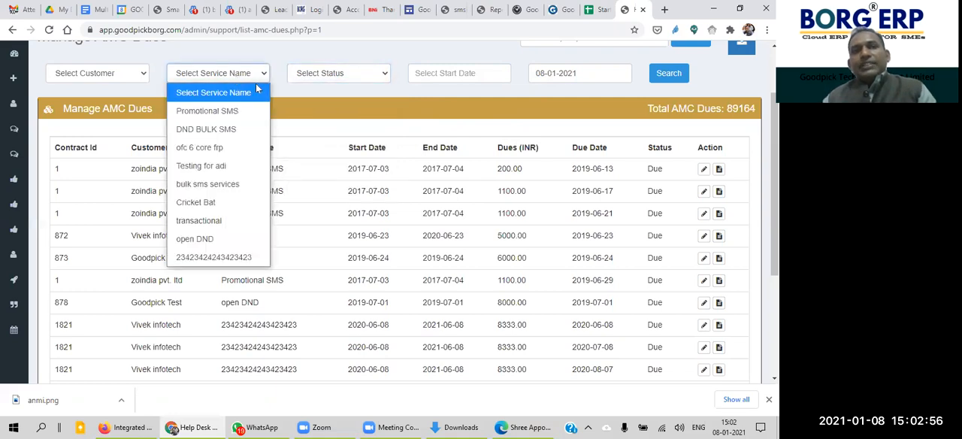
{"action": "left_click", "coordinate": [390, 96]}
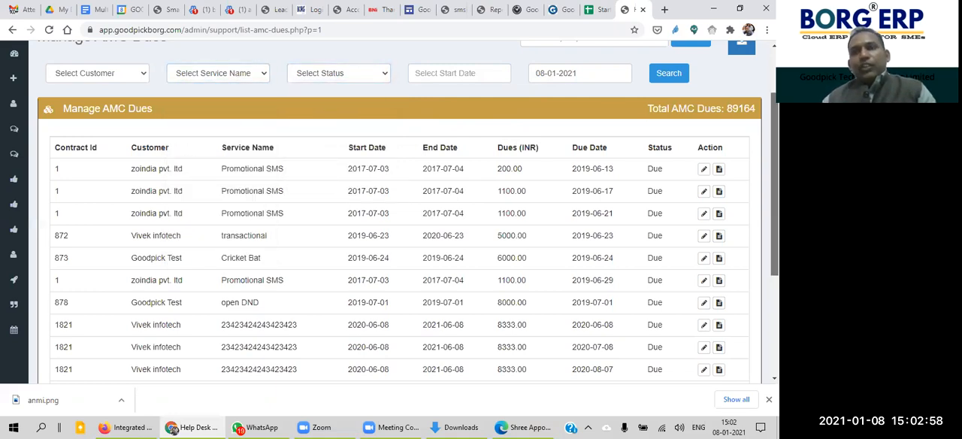
Step: Look through the AMC dues and open the contract log of the zoindia pvt. ltd Promotional SMS entry due 2019-06-13
{"action": "scroll", "coordinate": [400, 226], "scroll_direction": "down", "scroll_amount": 1}
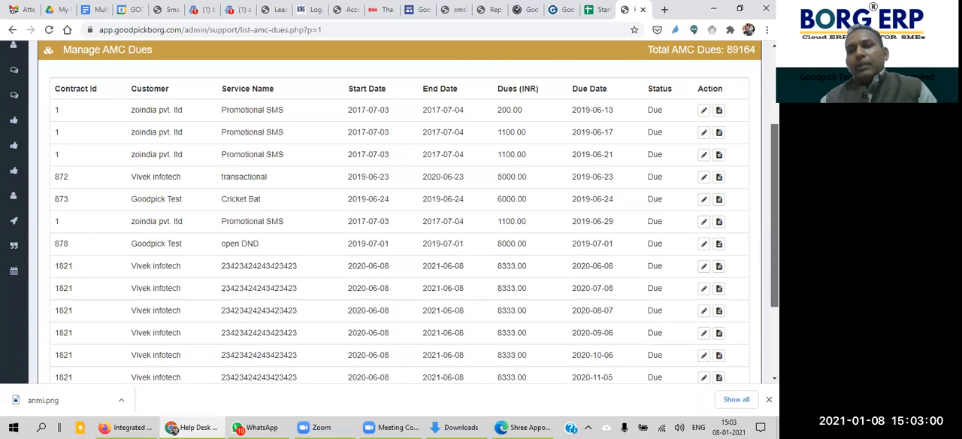
{"action": "scroll", "coordinate": [400, 225], "scroll_direction": "down", "scroll_amount": 2}
{"action": "scroll", "coordinate": [400, 226], "scroll_direction": "up", "scroll_amount": 3}
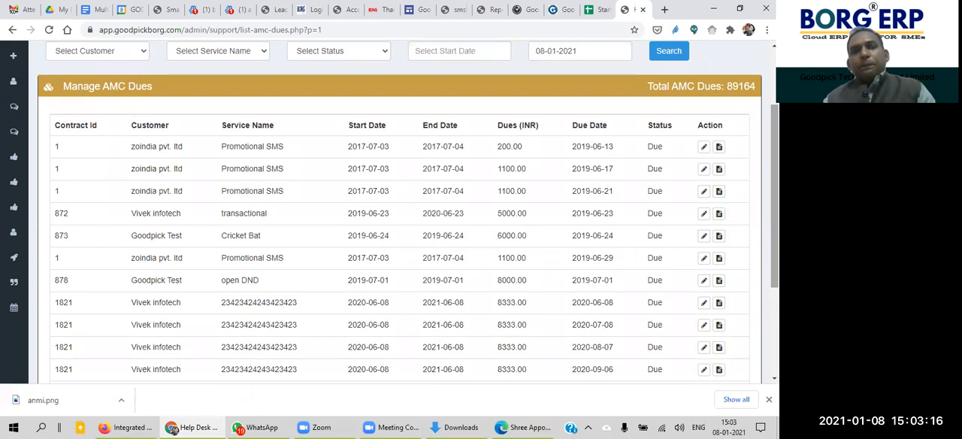
{"action": "scroll", "coordinate": [201, 171], "scroll_direction": "down", "scroll_amount": 1}
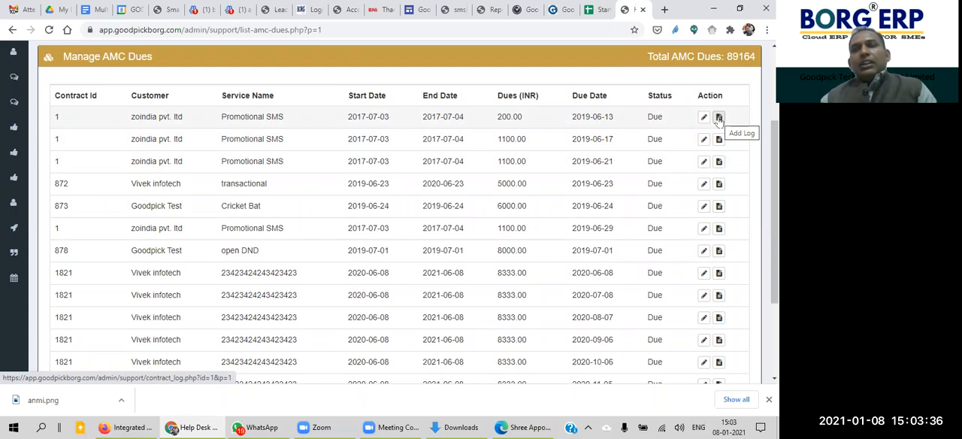
{"action": "left_click_drag", "start_coordinate": [131, 116], "coordinate": [720, 119]}
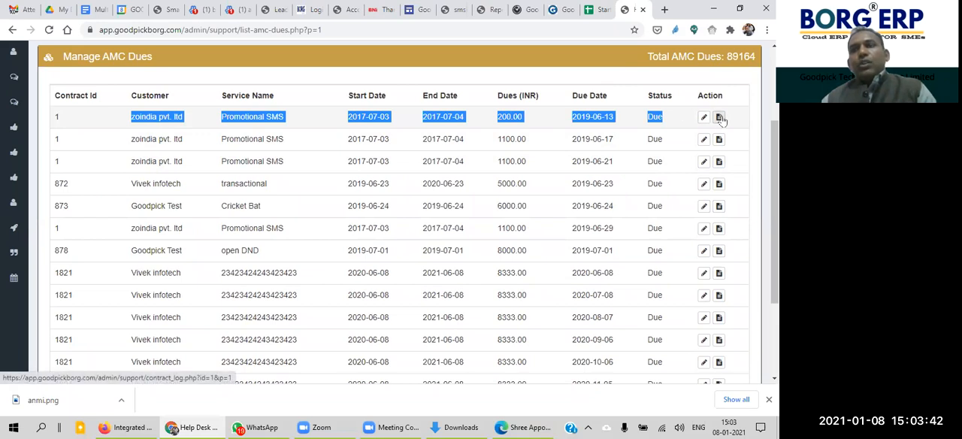
{"action": "left_click", "coordinate": [719, 118]}
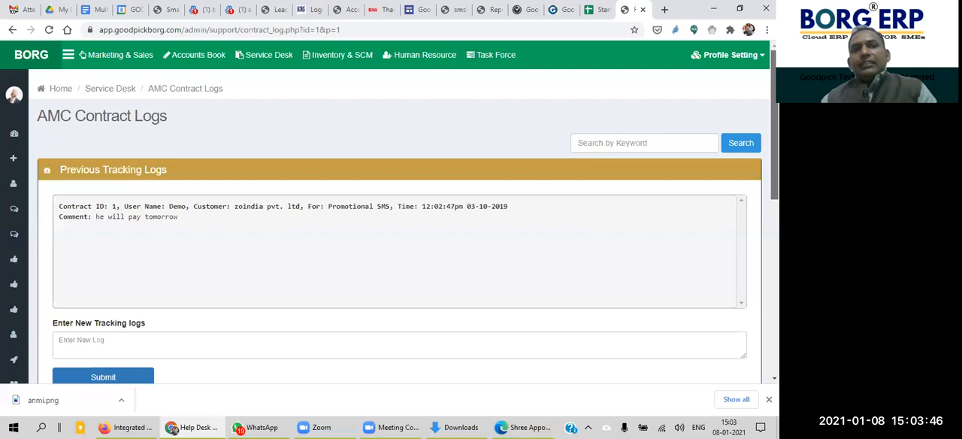
{"action": "scroll", "coordinate": [496, 209], "scroll_direction": "down", "scroll_amount": 1}
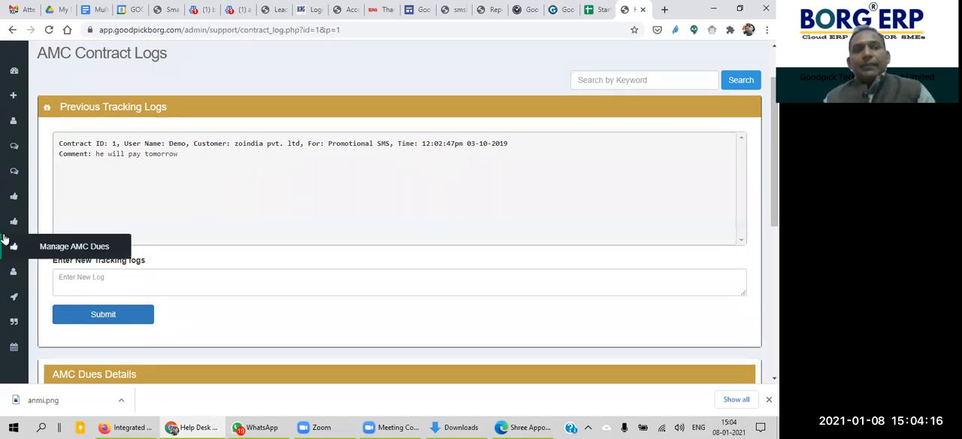
Step: Return to the Manage AMC Dues page and look through the list of dues again
{"action": "mouse_move", "coordinate": [47, 262]}
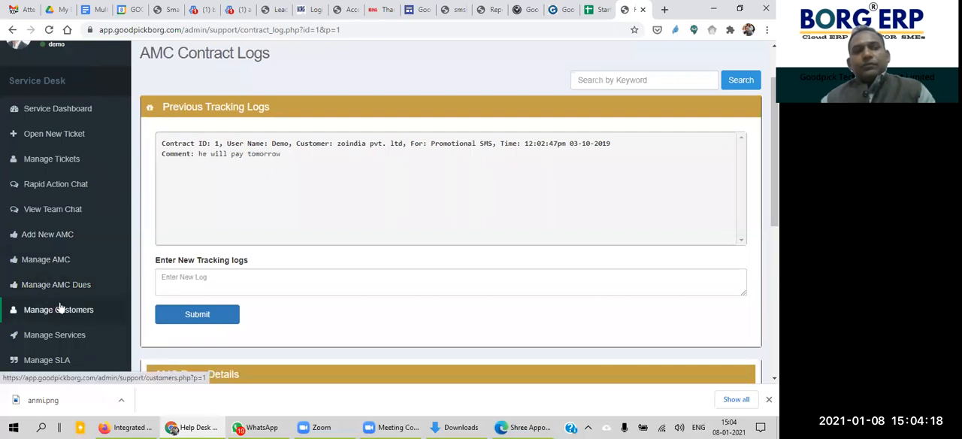
{"action": "left_click", "coordinate": [61, 290]}
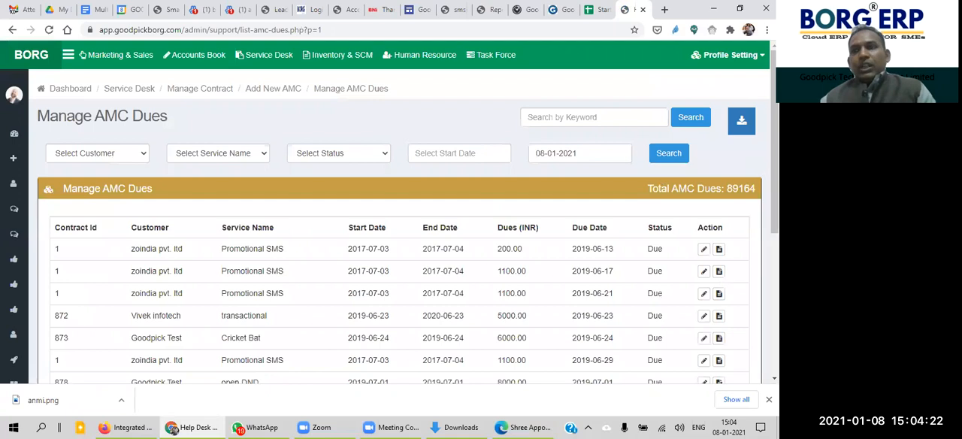
{"action": "scroll", "coordinate": [656, 357], "scroll_direction": "down", "scroll_amount": 2}
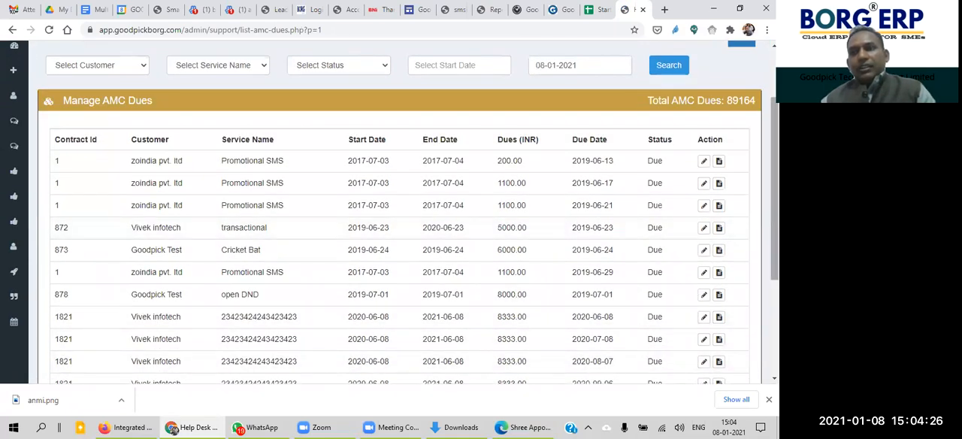
{"action": "scroll", "coordinate": [616, 272], "scroll_direction": "down", "scroll_amount": 1}
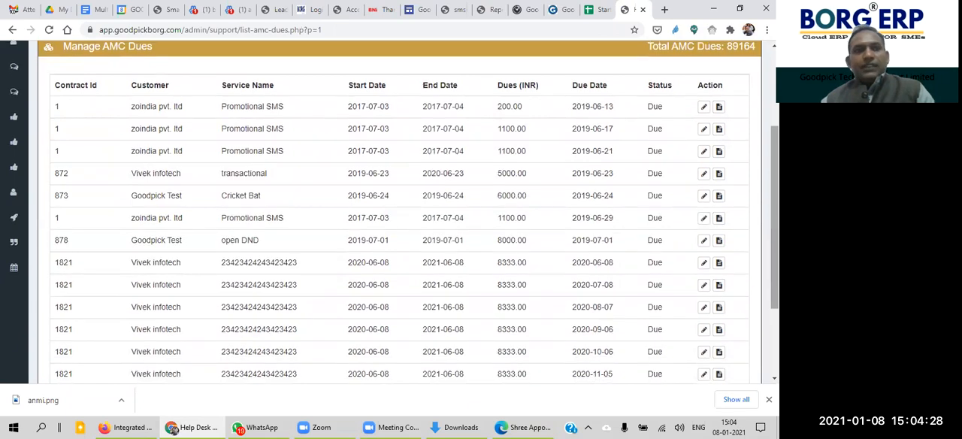
{"action": "scroll", "coordinate": [261, 223], "scroll_direction": "up", "scroll_amount": 1}
Step: Open the help desk ticket analytics report and look over its team performance, priority, status and escalation level charts
{"action": "mouse_move", "coordinate": [27, 231]}
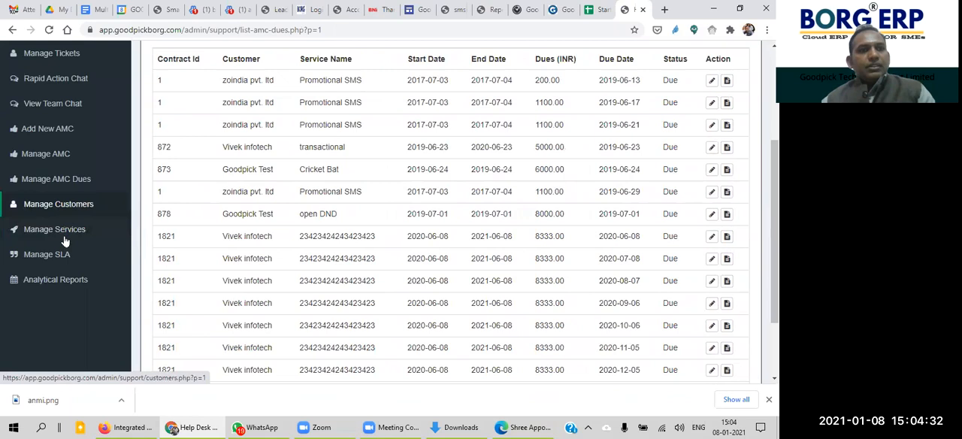
{"action": "left_click", "coordinate": [51, 282]}
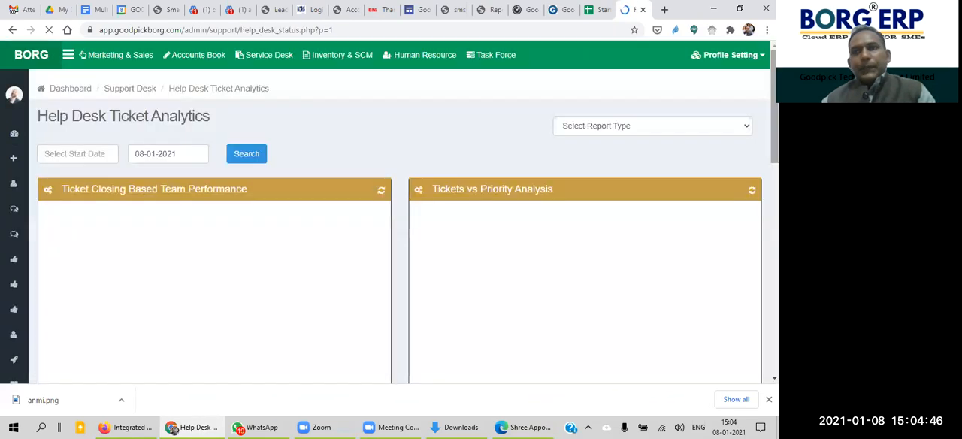
{"action": "scroll", "coordinate": [662, 216], "scroll_direction": "down", "scroll_amount": 2}
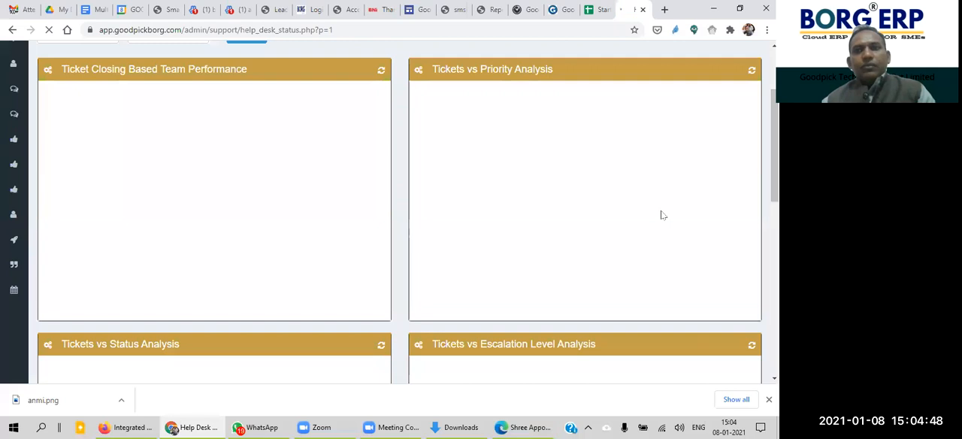
{"action": "scroll", "coordinate": [662, 215], "scroll_direction": "up", "scroll_amount": 1}
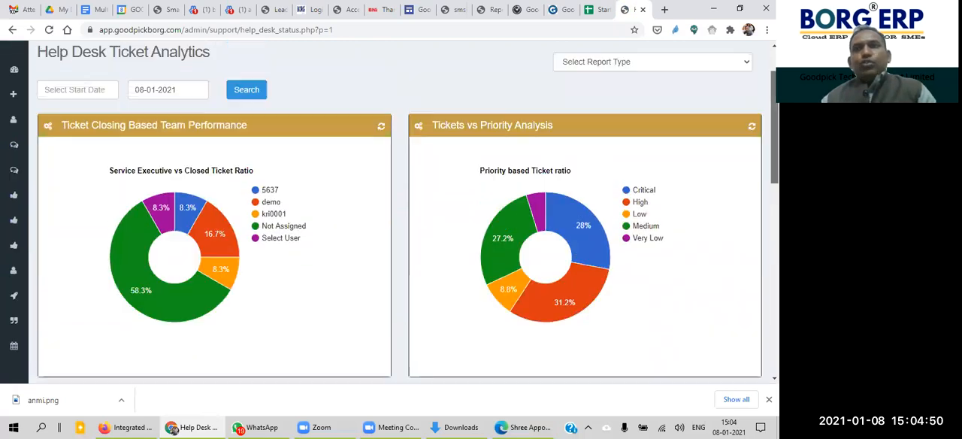
{"action": "scroll", "coordinate": [662, 216], "scroll_direction": "down", "scroll_amount": 2}
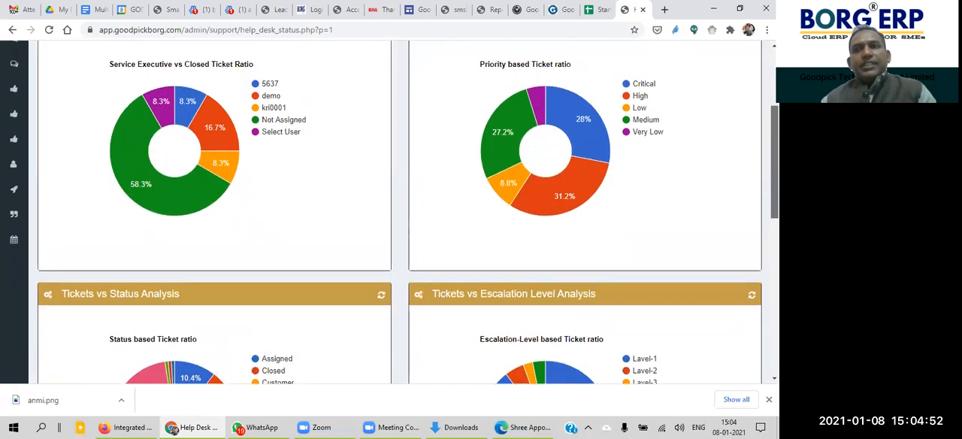
{"action": "scroll", "coordinate": [662, 216], "scroll_direction": "up", "scroll_amount": 1}
{"action": "scroll", "coordinate": [662, 216], "scroll_direction": "up", "scroll_amount": 1}
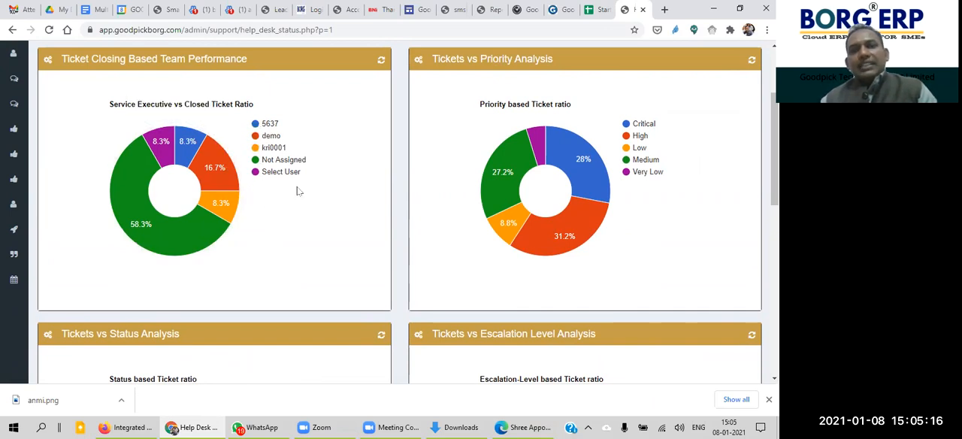
Step: Examine the orange service executive segment of the closed ticket chart and the Critical segment of the ticket priority chart
{"action": "double_click", "coordinate": [284, 147]}
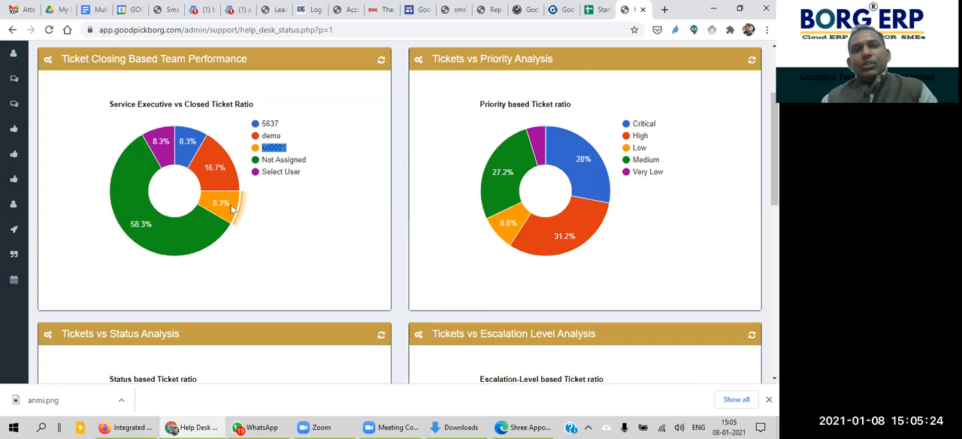
{"action": "mouse_move", "coordinate": [233, 210]}
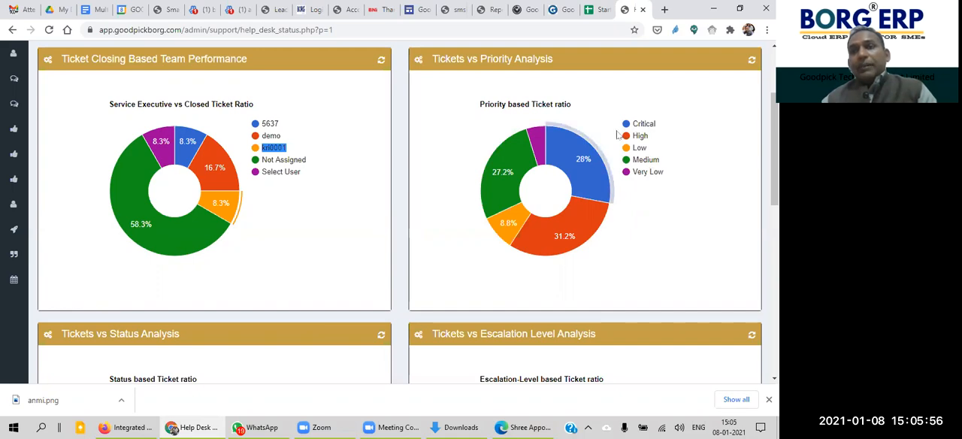
{"action": "mouse_move", "coordinate": [583, 158]}
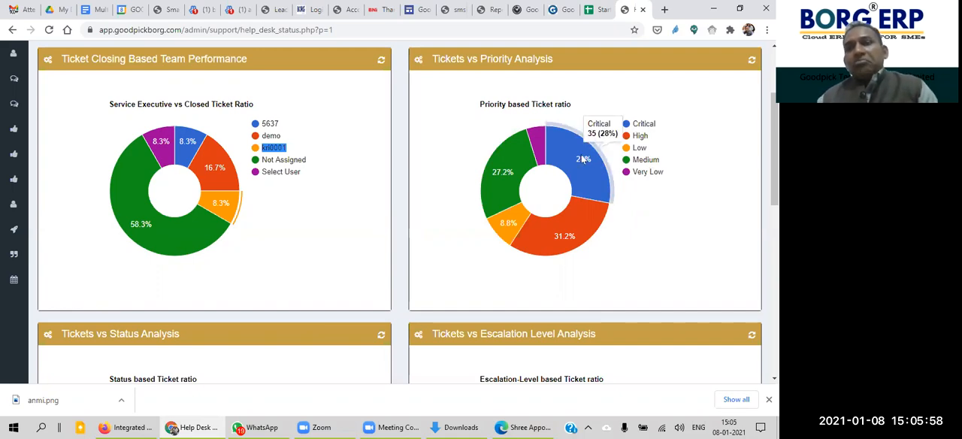
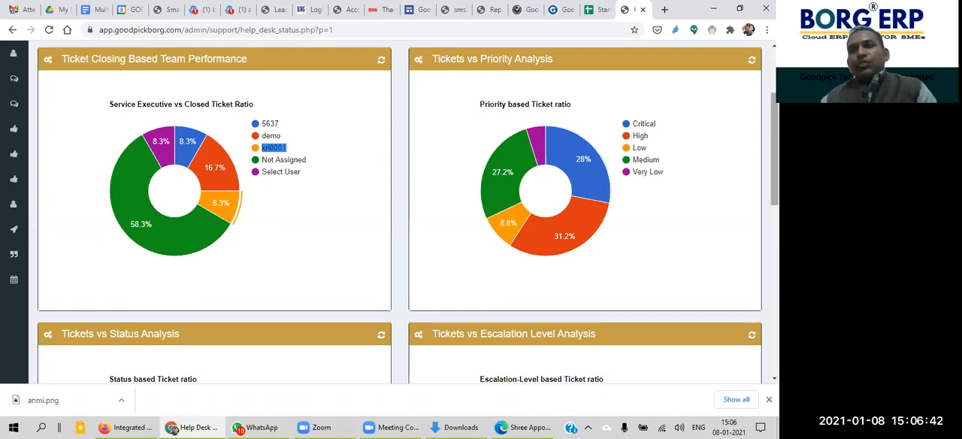
Step: Examine the segments of the status-based and escalation-level ticket ratio charts, including Open, Customer Pending and Level-1
{"action": "scroll", "coordinate": [393, 213], "scroll_direction": "down", "scroll_amount": 1}
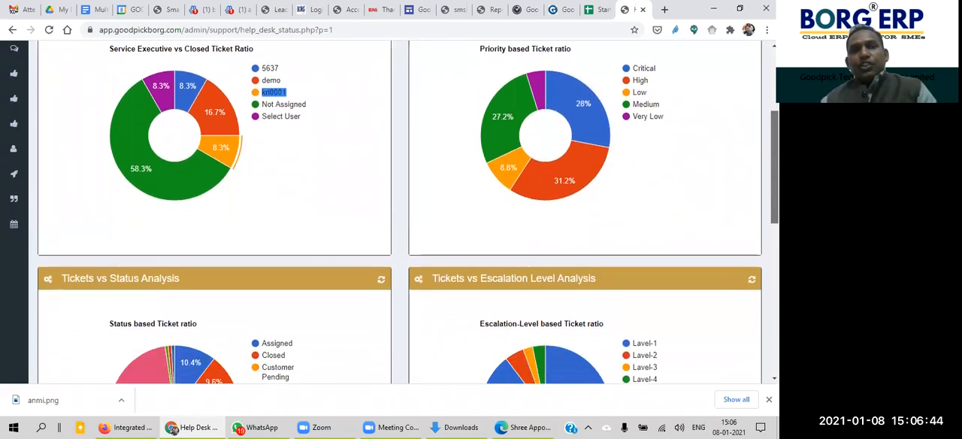
{"action": "scroll", "coordinate": [413, 201], "scroll_direction": "down", "scroll_amount": 4}
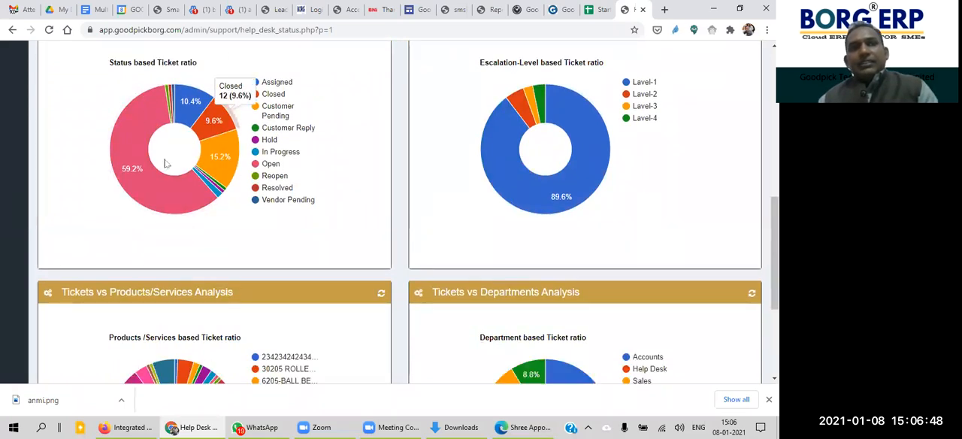
{"action": "mouse_move", "coordinate": [231, 147]}
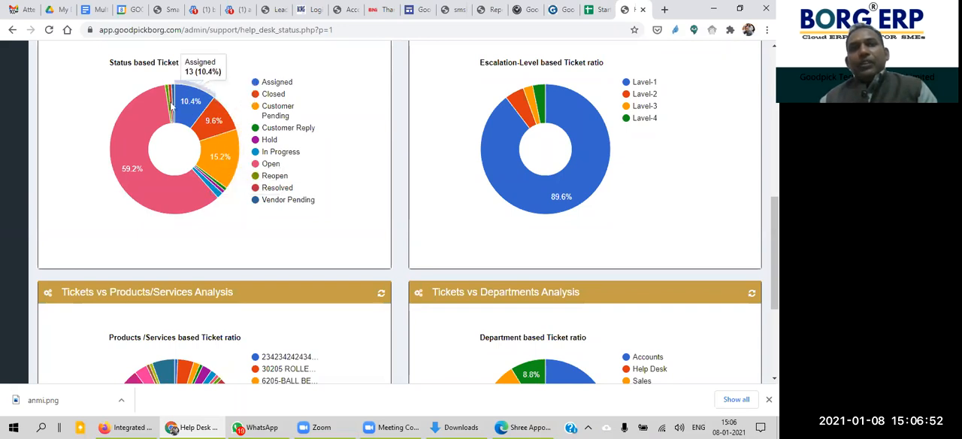
{"action": "mouse_move", "coordinate": [139, 137]}
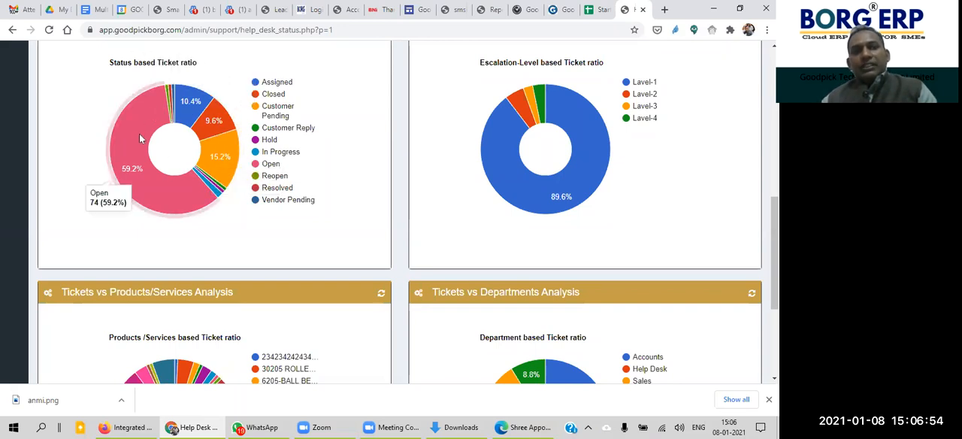
{"action": "mouse_move", "coordinate": [189, 100]}
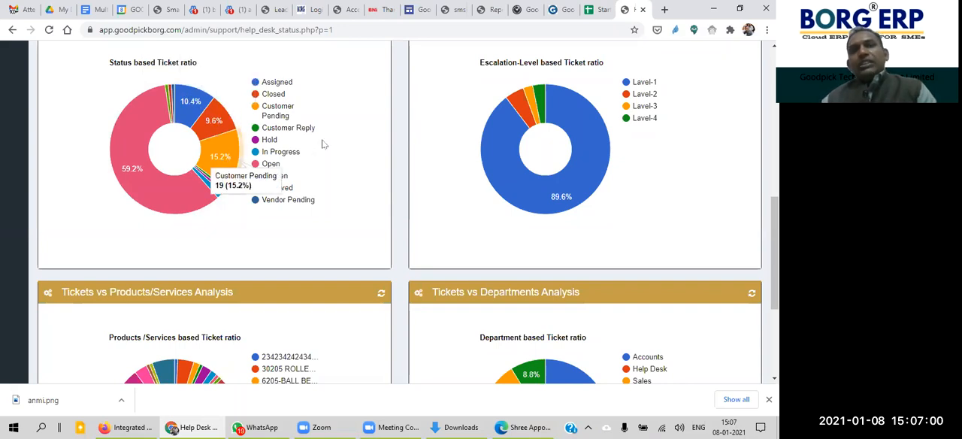
{"action": "mouse_move", "coordinate": [565, 123]}
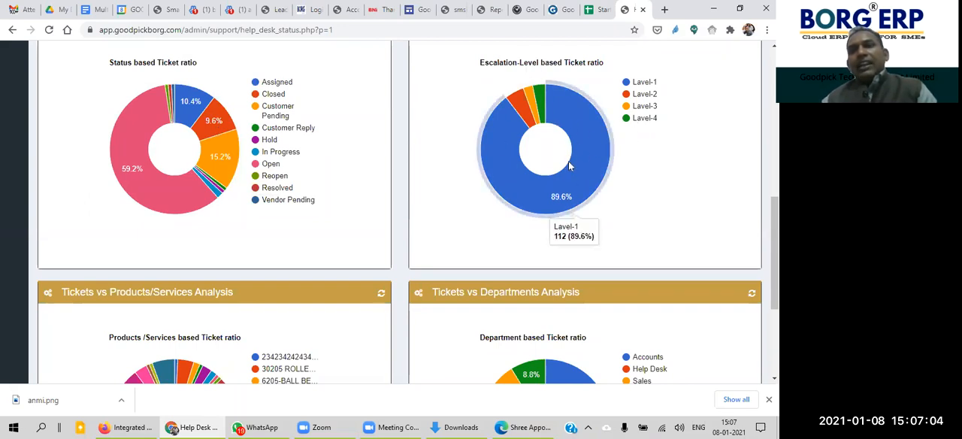
{"action": "mouse_move", "coordinate": [514, 106]}
{"action": "mouse_move", "coordinate": [541, 96]}
Step: Open the Ticket summary - In details report and look through its ticket list
{"action": "left_click_drag", "start_coordinate": [775, 236], "coordinate": [775, 107]}
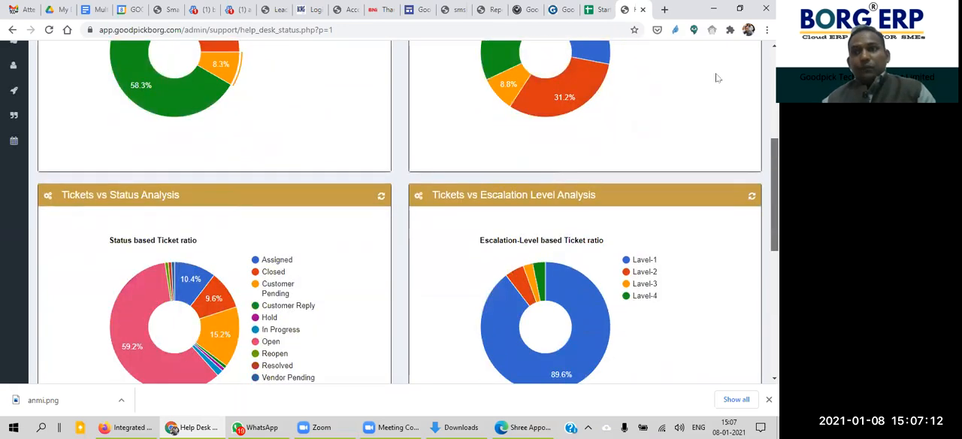
{"action": "left_click", "coordinate": [650, 125]}
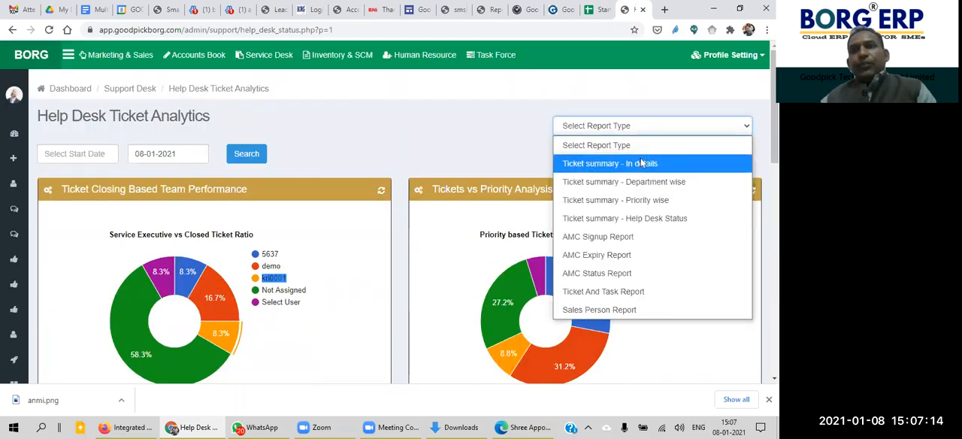
{"action": "left_click", "coordinate": [642, 163]}
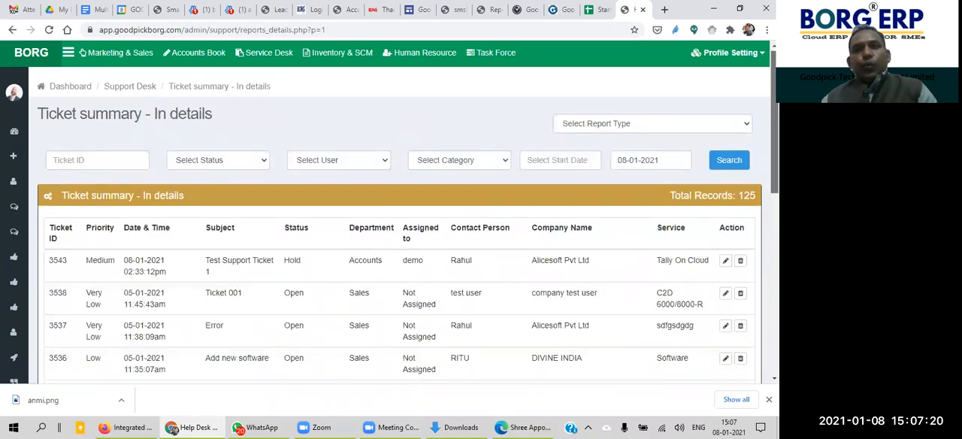
{"action": "scroll", "coordinate": [391, 225], "scroll_direction": "down", "scroll_amount": 1}
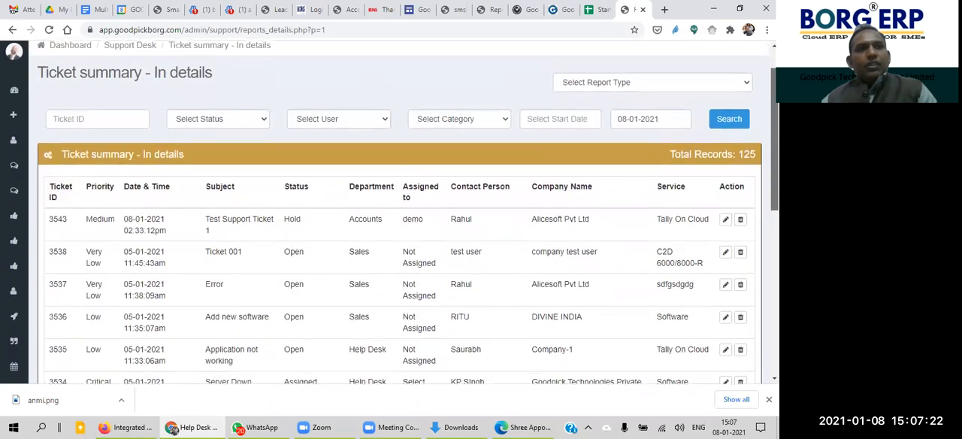
{"action": "scroll", "coordinate": [390, 225], "scroll_direction": "down", "scroll_amount": 1}
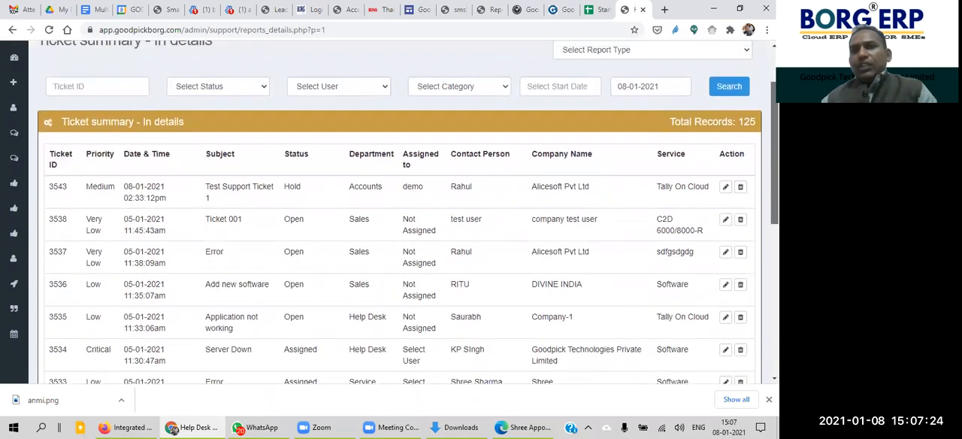
{"action": "scroll", "coordinate": [444, 147], "scroll_direction": "up", "scroll_amount": 1}
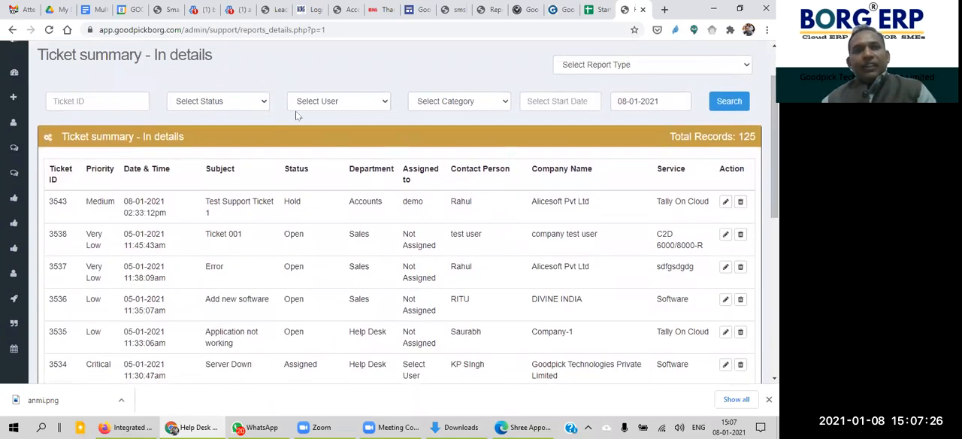
Step: Check the user, status and category filter choices of the detailed ticket summary and look over the listed tickets
{"action": "left_click", "coordinate": [342, 104]}
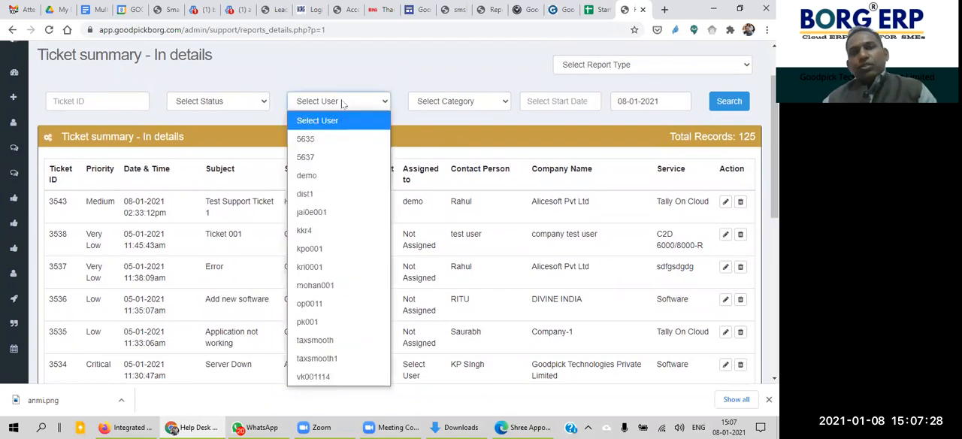
{"action": "left_click", "coordinate": [219, 105]}
{"action": "left_click", "coordinate": [474, 111]}
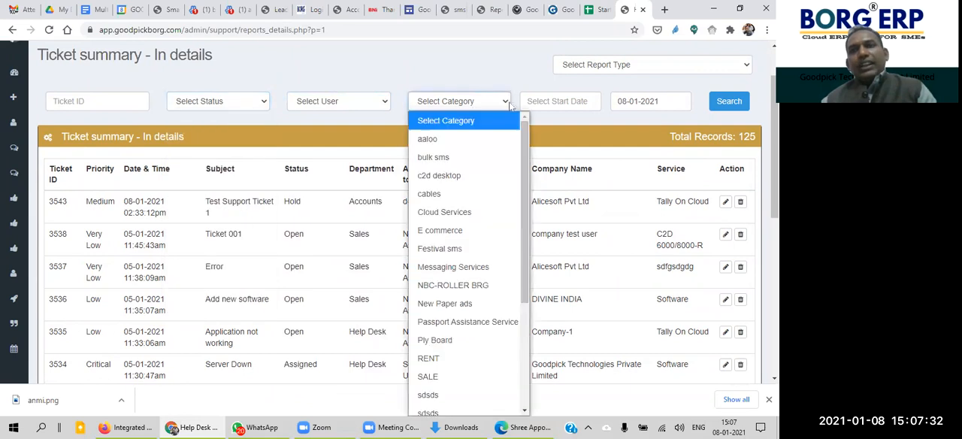
{"action": "left_click", "coordinate": [586, 111]}
{"action": "scroll", "coordinate": [585, 225], "scroll_direction": "down", "scroll_amount": 2}
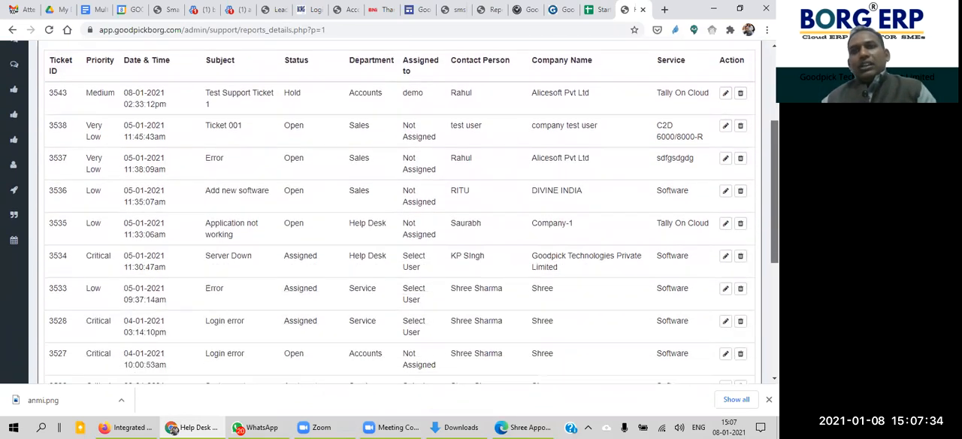
{"action": "scroll", "coordinate": [400, 226], "scroll_direction": "up", "scroll_amount": 2}
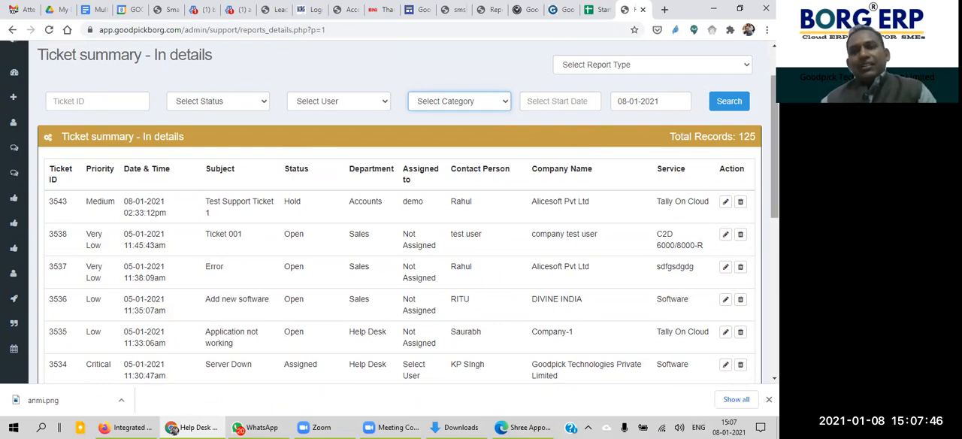
{"action": "scroll", "coordinate": [645, 126], "scroll_direction": "down", "scroll_amount": 5}
{"action": "scroll", "coordinate": [645, 126], "scroll_direction": "up", "scroll_amount": 4}
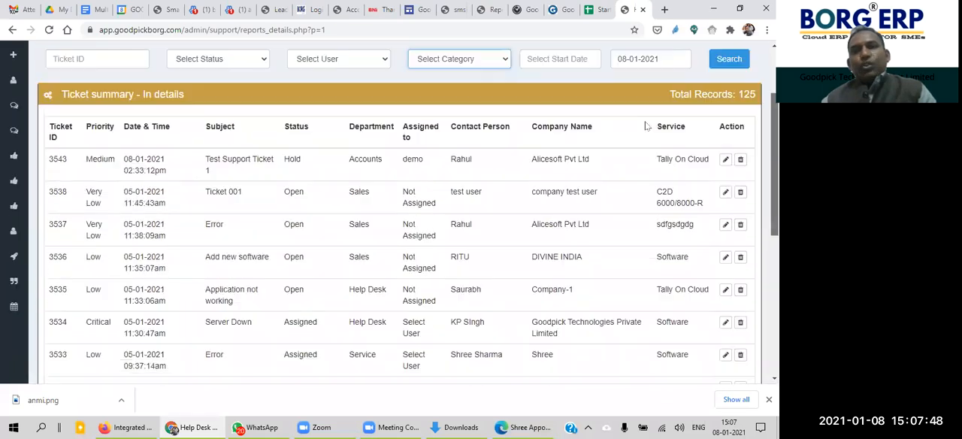
Step: Open the Ticket summary - Department wise report and look over its tickets
{"action": "scroll", "coordinate": [645, 126], "scroll_direction": "up", "scroll_amount": 3}
{"action": "left_click", "coordinate": [682, 126]}
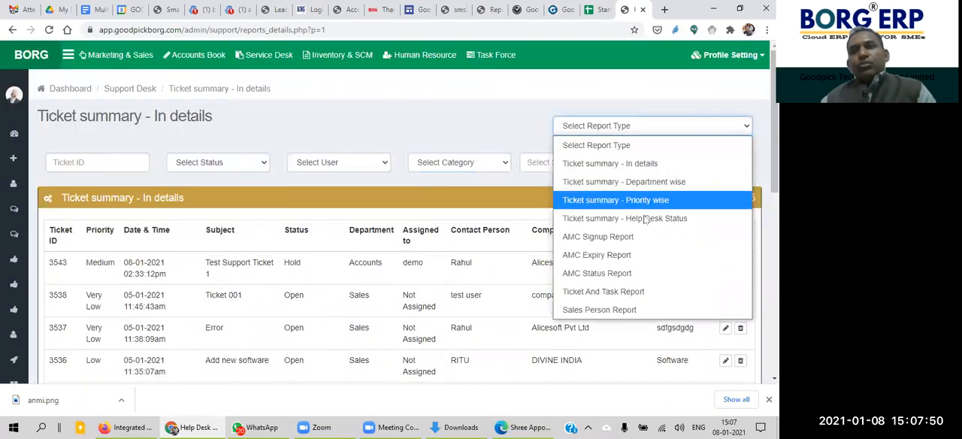
{"action": "left_click", "coordinate": [645, 182]}
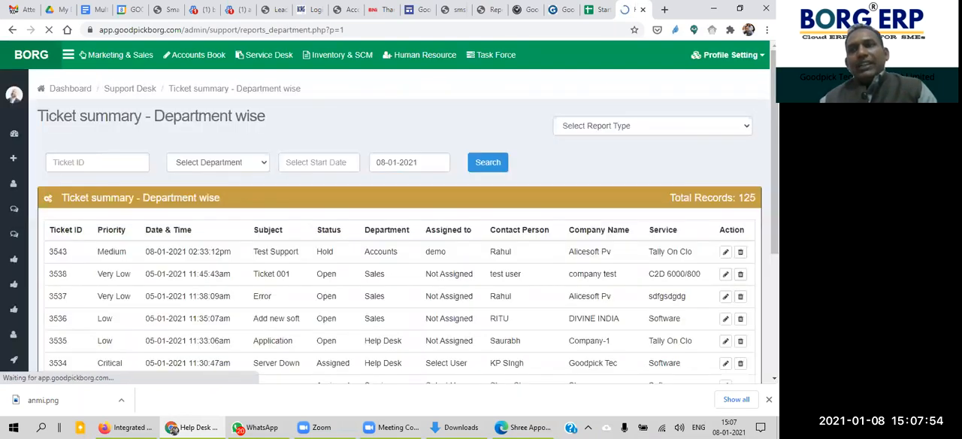
{"action": "scroll", "coordinate": [238, 83], "scroll_direction": "down", "scroll_amount": 2}
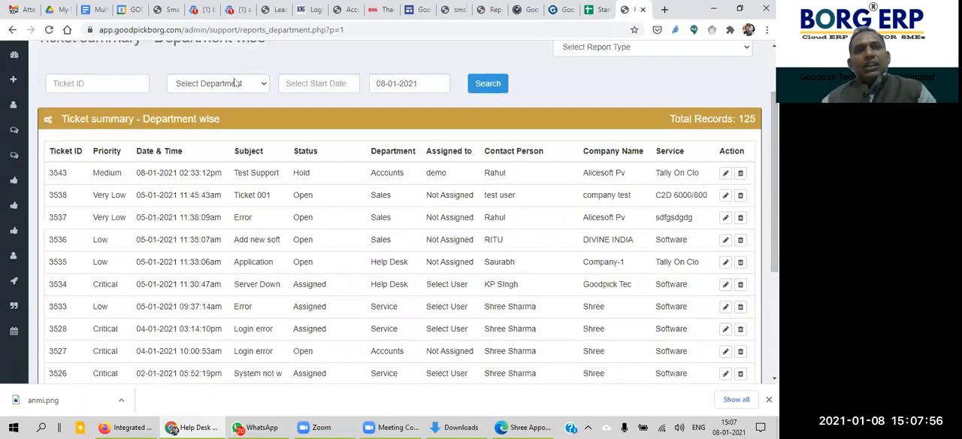
Step: Filter the department-wise ticket summary by the Accounts department, look through the matching tickets and review the department choices
{"action": "left_click", "coordinate": [236, 83]}
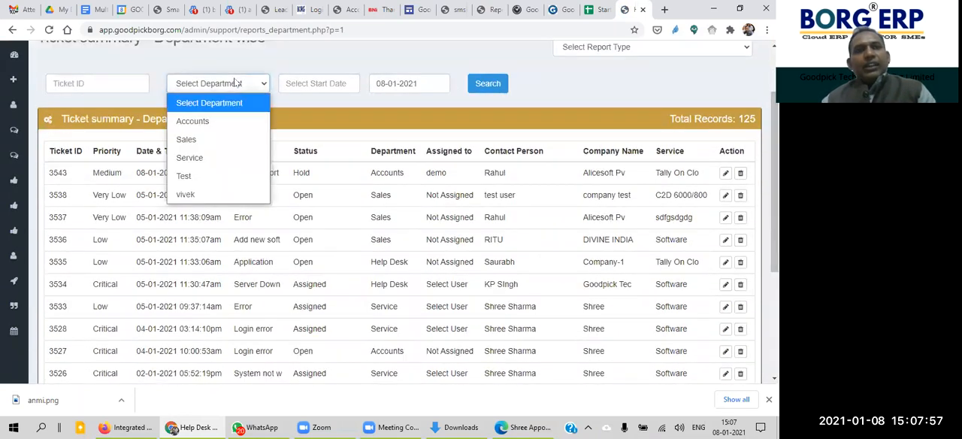
{"action": "left_click", "coordinate": [230, 122]}
{"action": "left_click", "coordinate": [316, 83]}
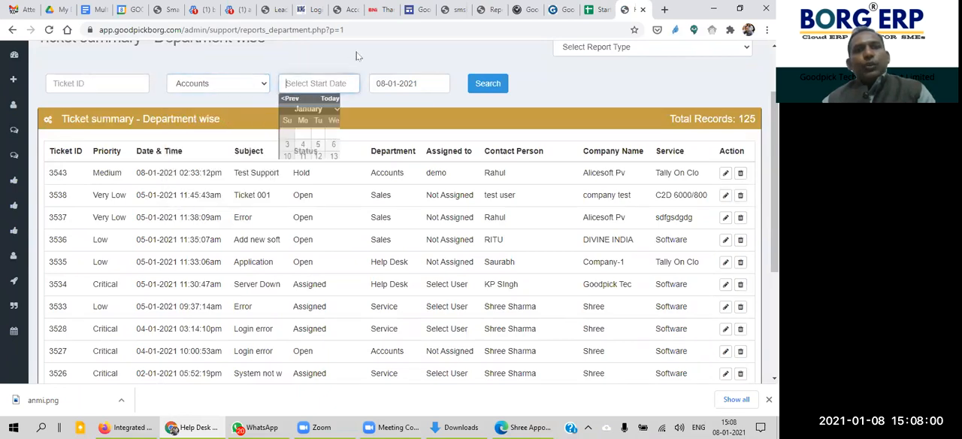
{"action": "left_click", "coordinate": [485, 78]}
{"action": "left_click", "coordinate": [486, 84]}
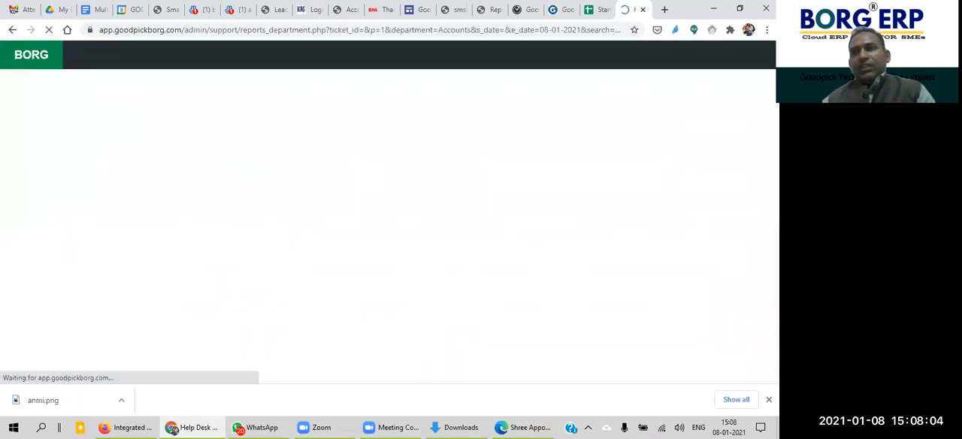
{"action": "scroll", "coordinate": [389, 212], "scroll_direction": "down", "scroll_amount": 3}
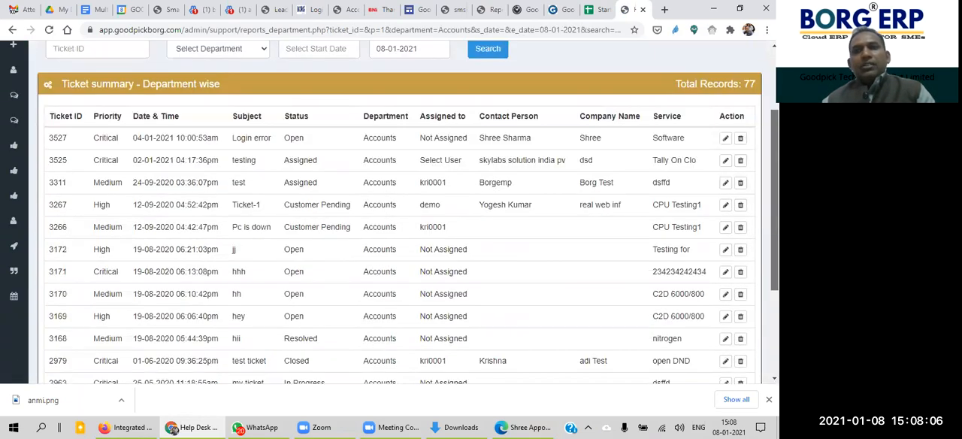
{"action": "scroll", "coordinate": [294, 159], "scroll_direction": "up", "scroll_amount": 3}
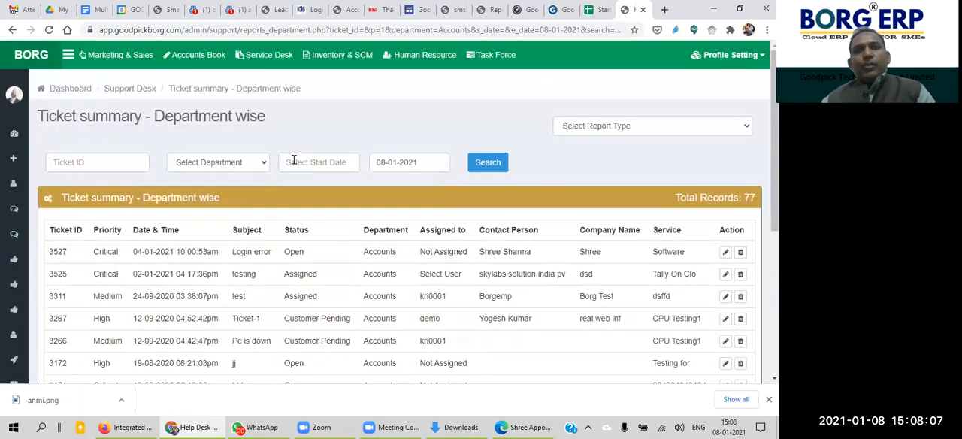
{"action": "left_click", "coordinate": [236, 163]}
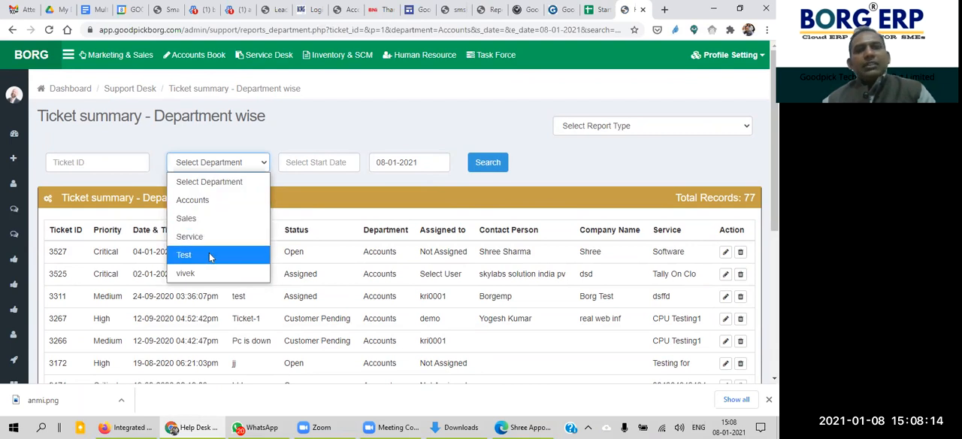
Step: Open the Ticket summary - Priority wise report and look over its tickets
{"action": "left_click", "coordinate": [632, 125]}
{"action": "left_click", "coordinate": [634, 199]}
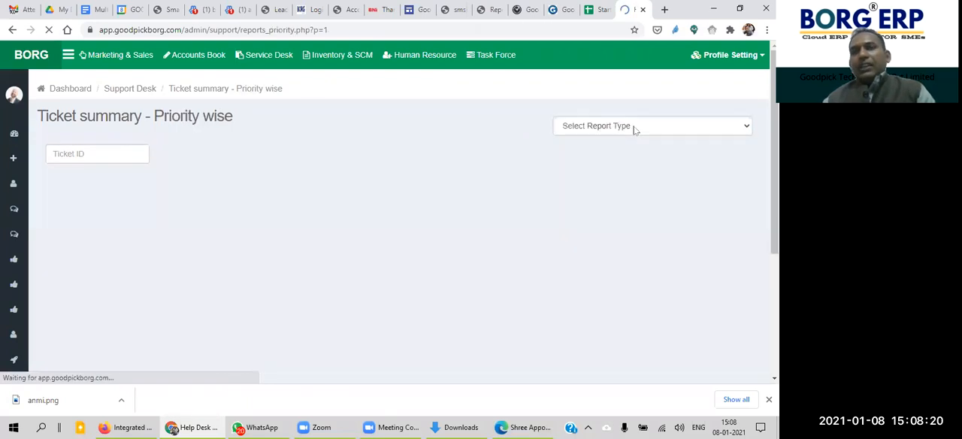
{"action": "left_click", "coordinate": [635, 126]}
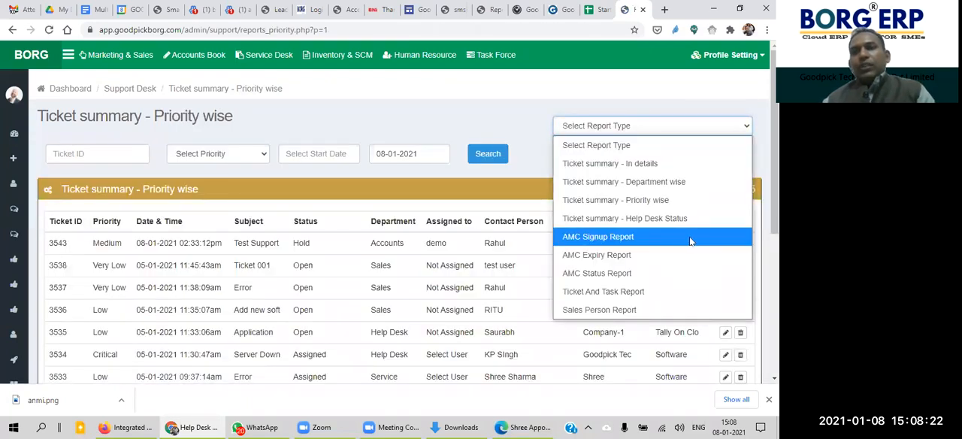
{"action": "left_click_drag", "start_coordinate": [774, 193], "coordinate": [774, 227]}
Step: Open the AMC Signup Report and check its start and end date filters
{"action": "left_click", "coordinate": [652, 58]}
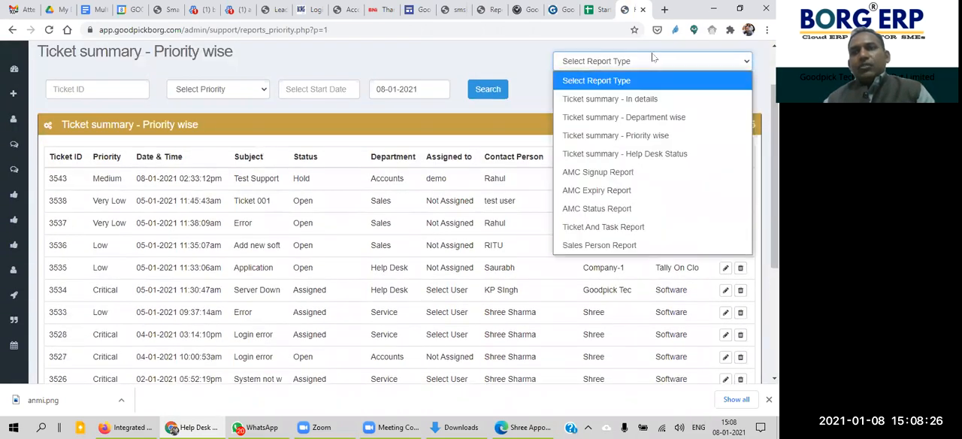
{"action": "left_click", "coordinate": [630, 172]}
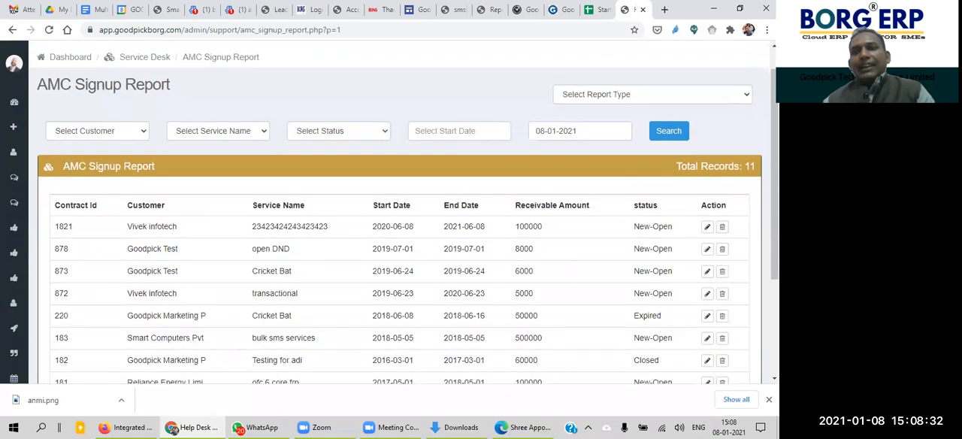
{"action": "left_click", "coordinate": [476, 132]}
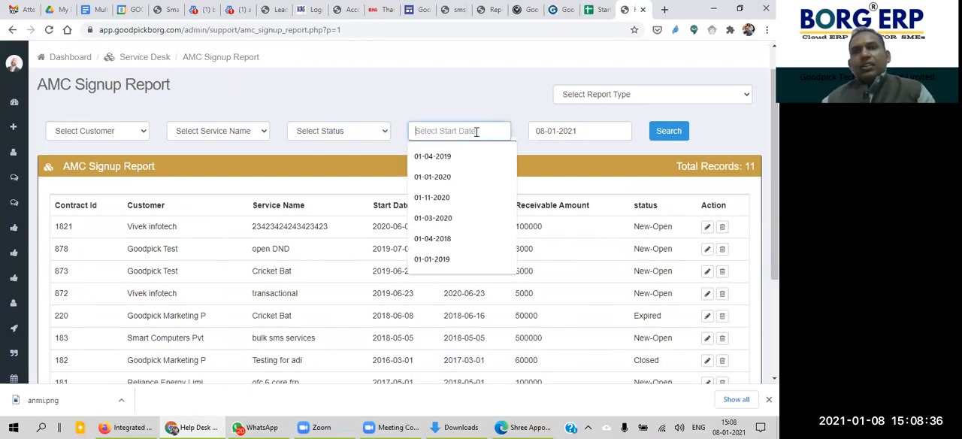
{"action": "left_click", "coordinate": [456, 107]}
{"action": "left_click", "coordinate": [469, 124]}
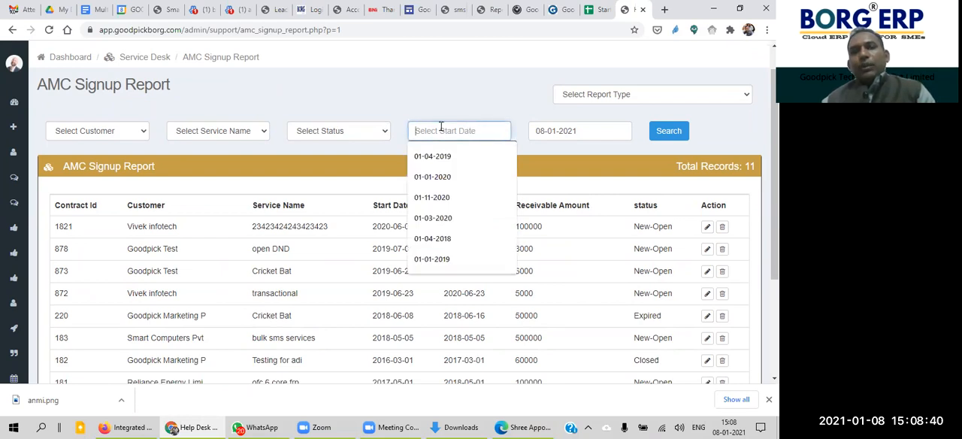
{"action": "left_click", "coordinate": [578, 129]}
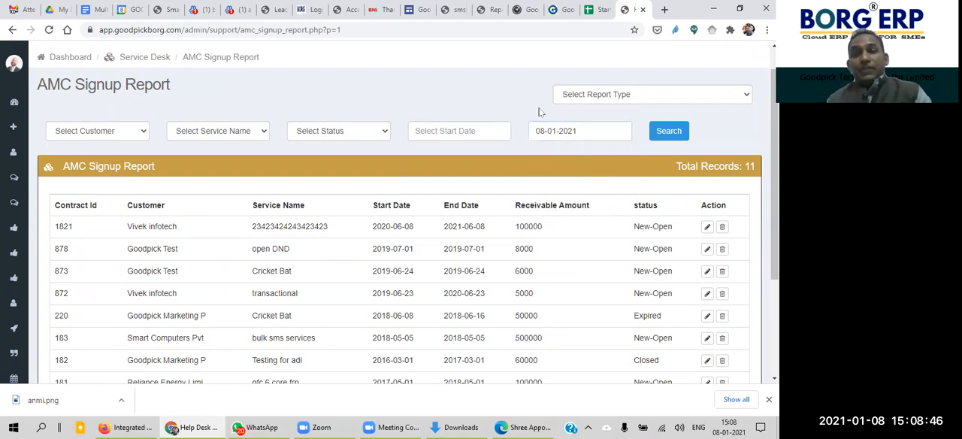
Step: Open the AMC Expiry Report
{"action": "left_click", "coordinate": [673, 100]}
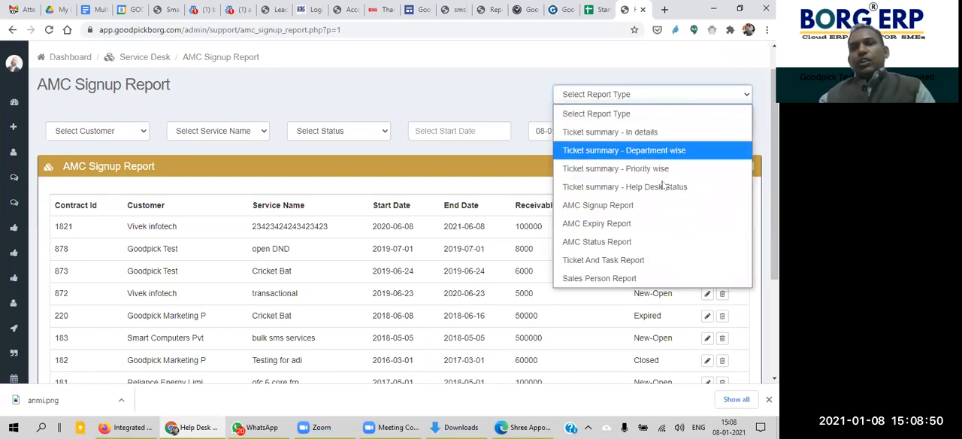
{"action": "left_click", "coordinate": [658, 223]}
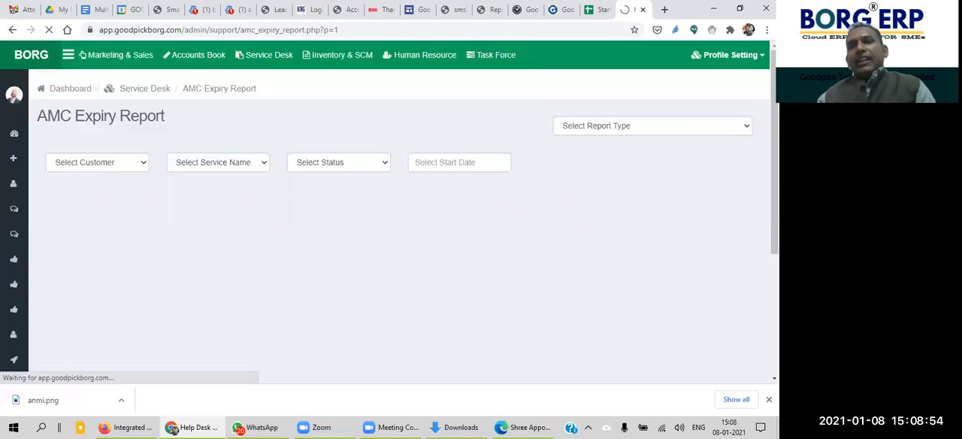
Step: Look over the contracts in the AMC Expiry Report and open the AMC Status Report
{"action": "scroll", "coordinate": [456, 137], "scroll_direction": "down", "scroll_amount": 1}
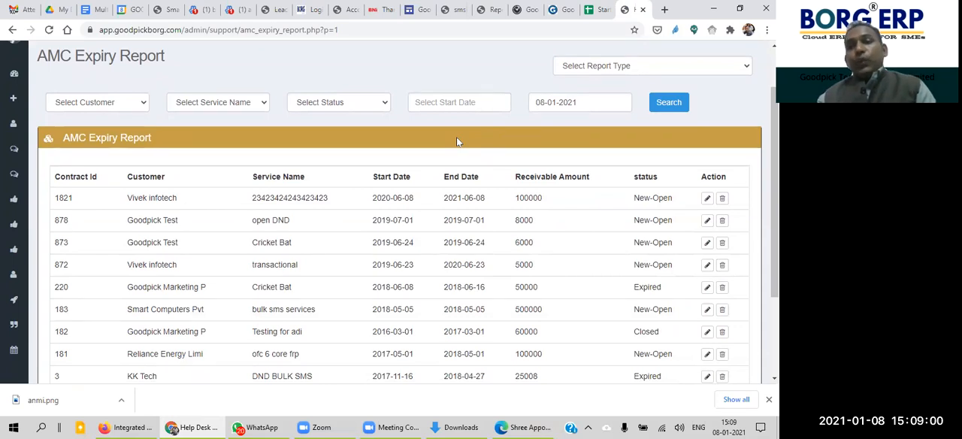
{"action": "left_click", "coordinate": [608, 68]}
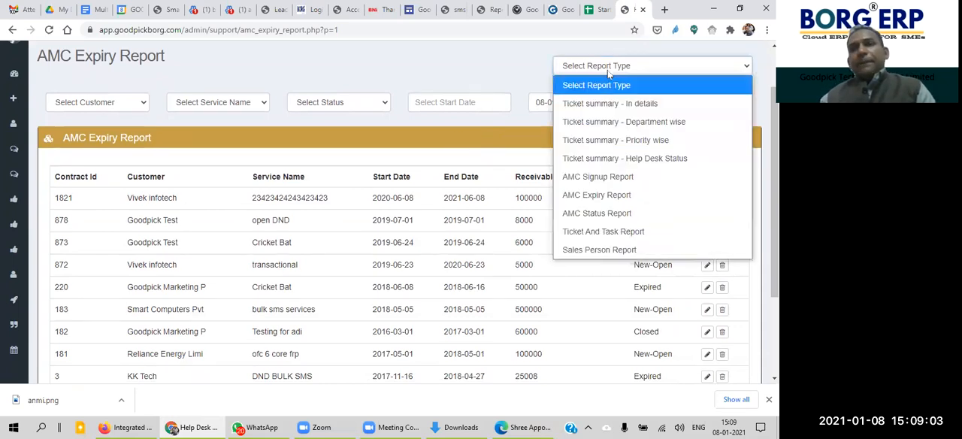
{"action": "left_click", "coordinate": [631, 215]}
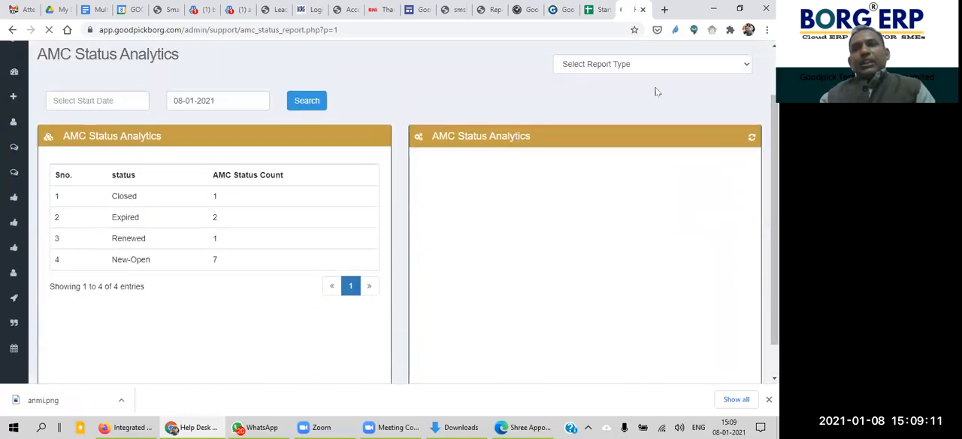
Step: Open the Sales Person Report and review the available report types
{"action": "left_click", "coordinate": [649, 64]}
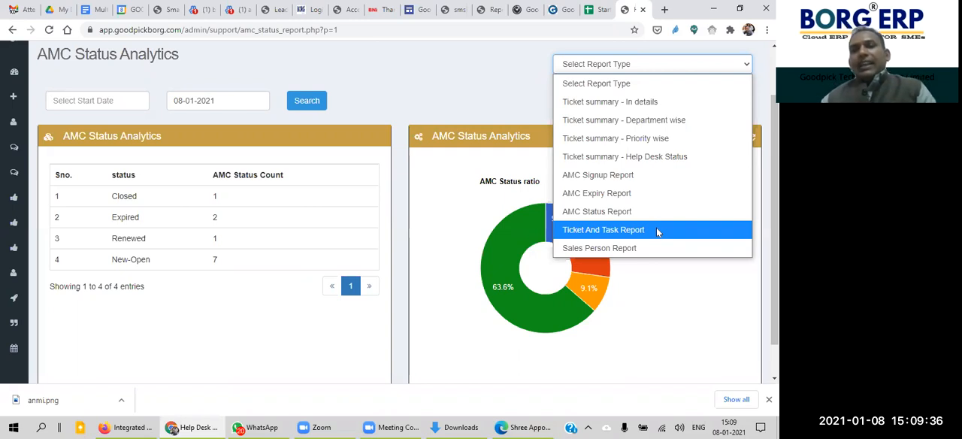
{"action": "left_click", "coordinate": [659, 251]}
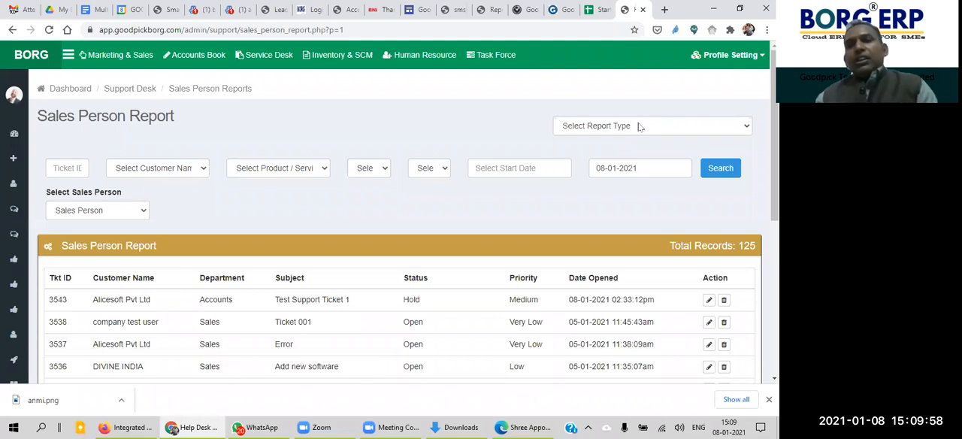
{"action": "left_click", "coordinate": [639, 127]}
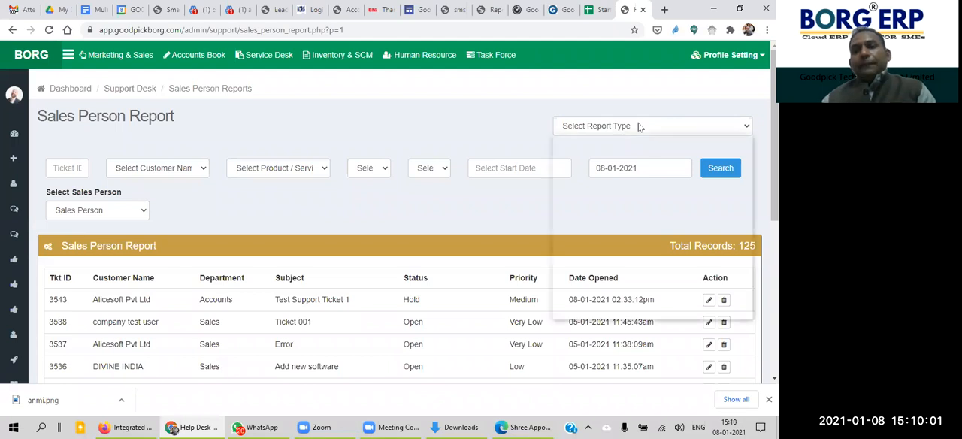
{"action": "left_click", "coordinate": [391, 205]}
Step: Filter the Sales Person Report by the third entry in the sales person choices and run the search
{"action": "left_click_drag", "start_coordinate": [107, 242], "coordinate": [80, 211]}
{"action": "left_click", "coordinate": [82, 211]}
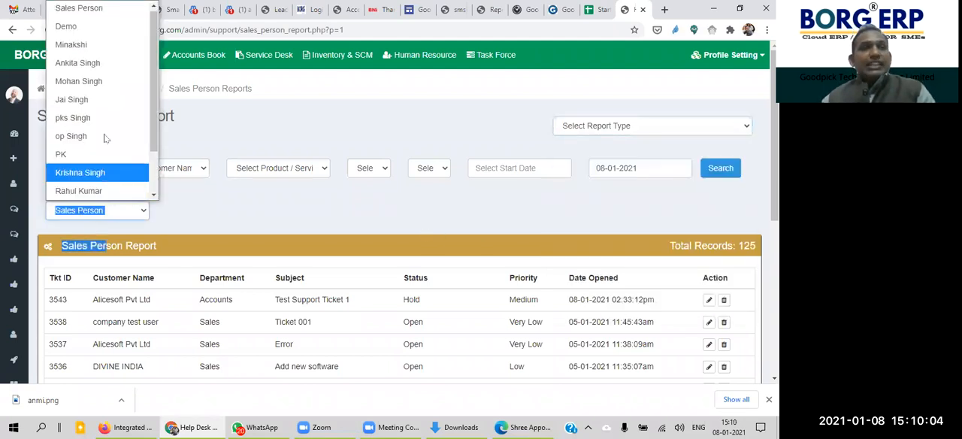
{"action": "left_click", "coordinate": [101, 46]}
{"action": "left_click", "coordinate": [666, 207]}
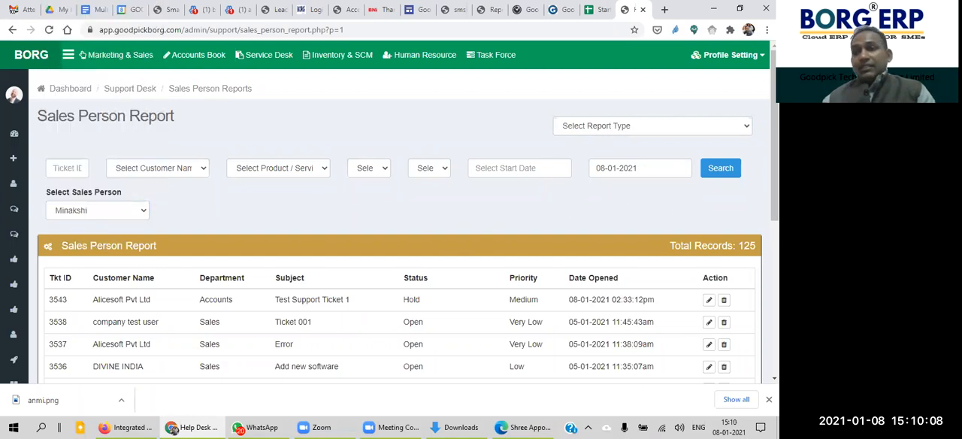
{"action": "scroll", "coordinate": [718, 105], "scroll_direction": "down", "scroll_amount": 2}
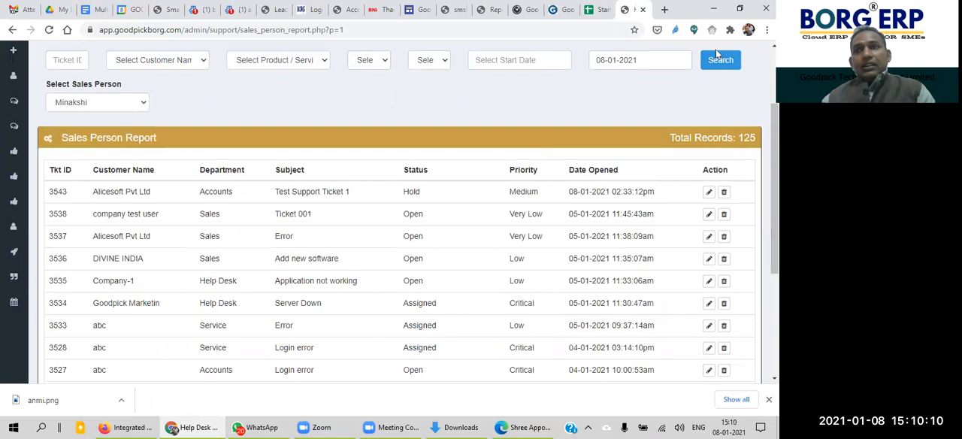
{"action": "left_click", "coordinate": [722, 63]}
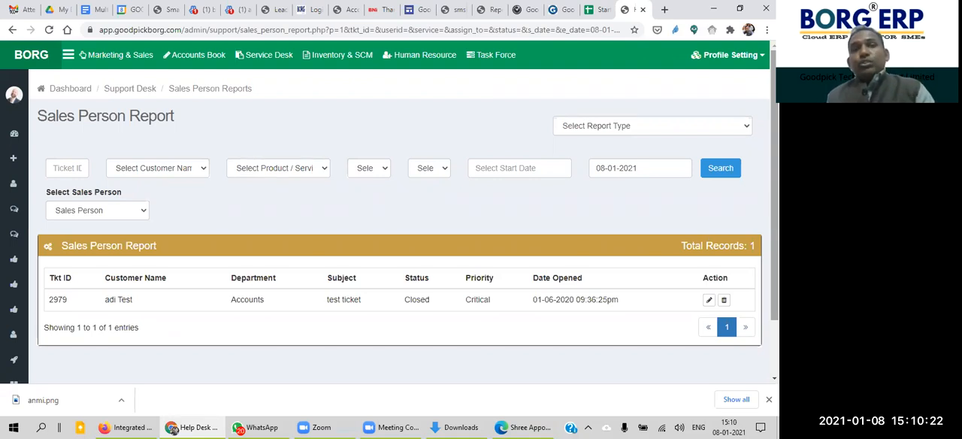
Step: Look over the filtered Sales Person Report and check the report type choices once more
{"action": "left_click", "coordinate": [483, 111]}
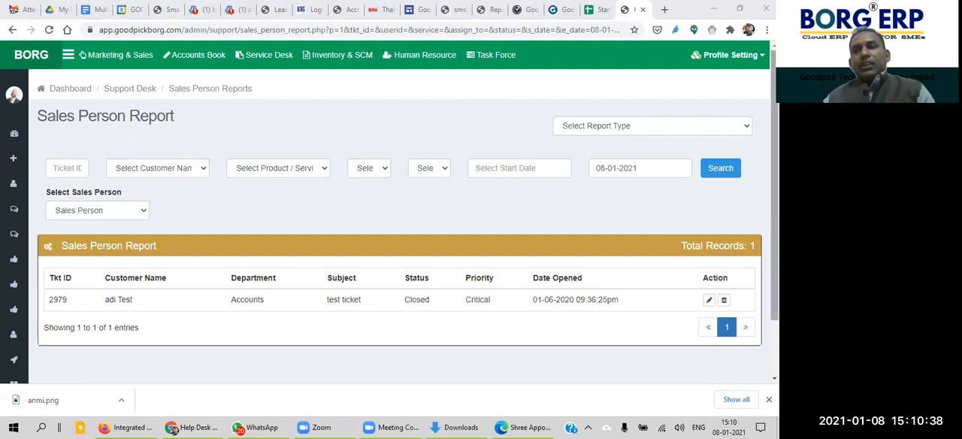
{"action": "scroll", "coordinate": [481, 109], "scroll_direction": "down", "scroll_amount": 1}
{"action": "scroll", "coordinate": [738, 256], "scroll_direction": "up", "scroll_amount": 1}
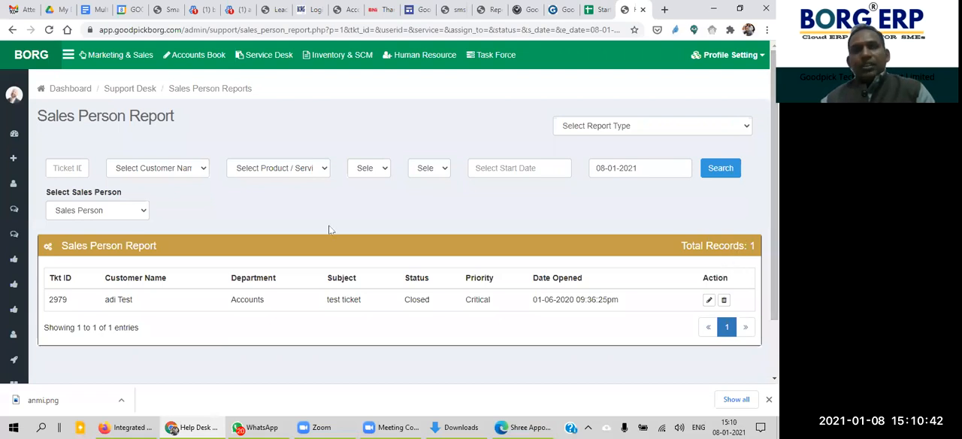
{"action": "left_click", "coordinate": [619, 122]}
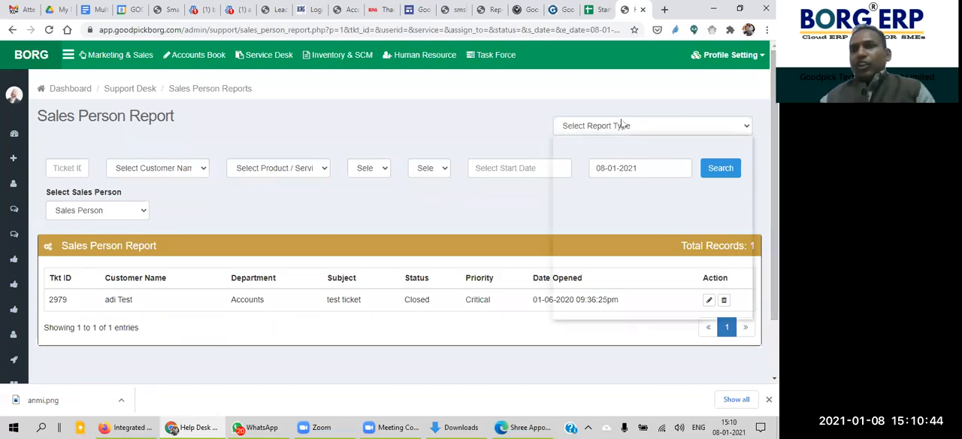
{"action": "left_click", "coordinate": [610, 91]}
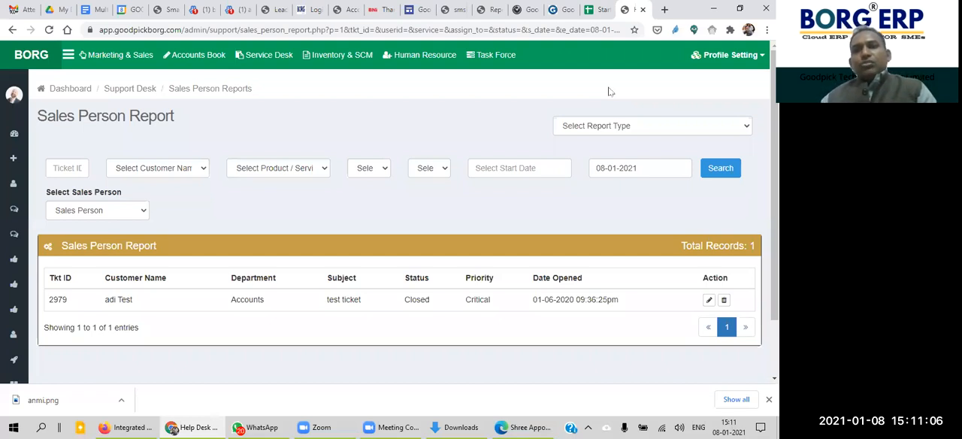
{"action": "mouse_move", "coordinate": [774, 180]}
{"action": "left_mouse_down"}
{"action": "mouse_move", "coordinate": [774, 232]}
{"action": "mouse_move", "coordinate": [774, 180]}
{"action": "left_mouse_up"}
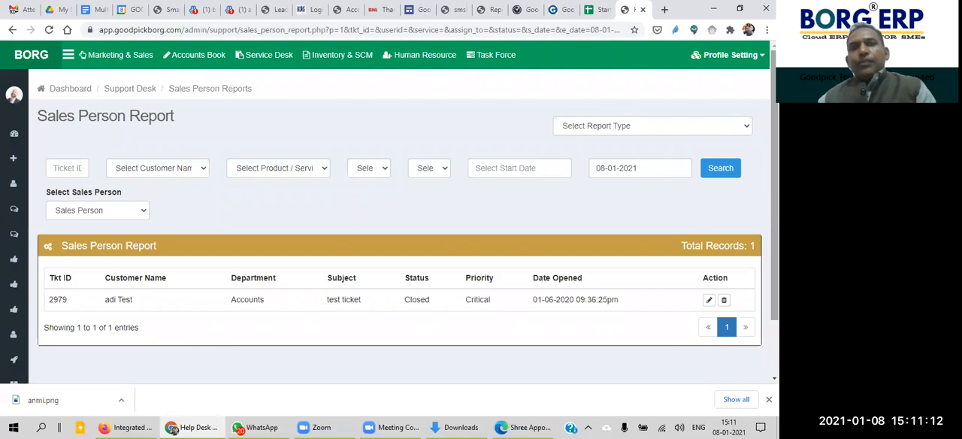
Step: Log out of the account and confirm the logout
{"action": "left_click", "coordinate": [729, 58]}
{"action": "left_click", "coordinate": [658, 243]}
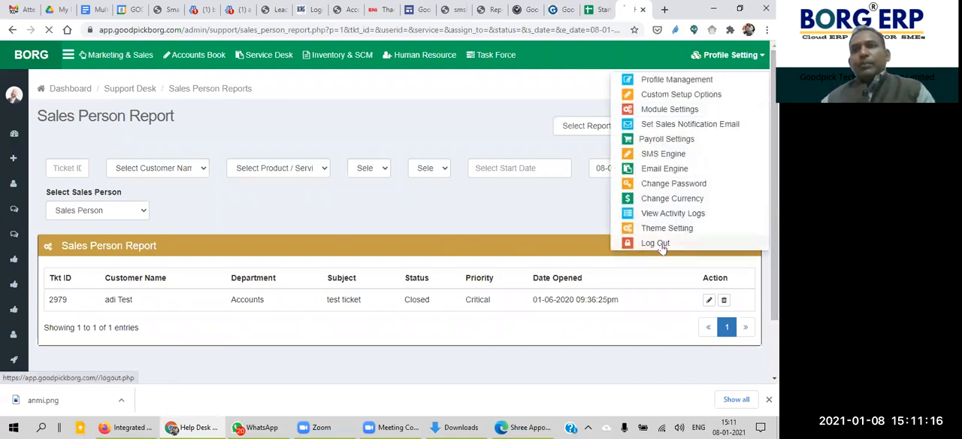
{"action": "left_click", "coordinate": [490, 93]}
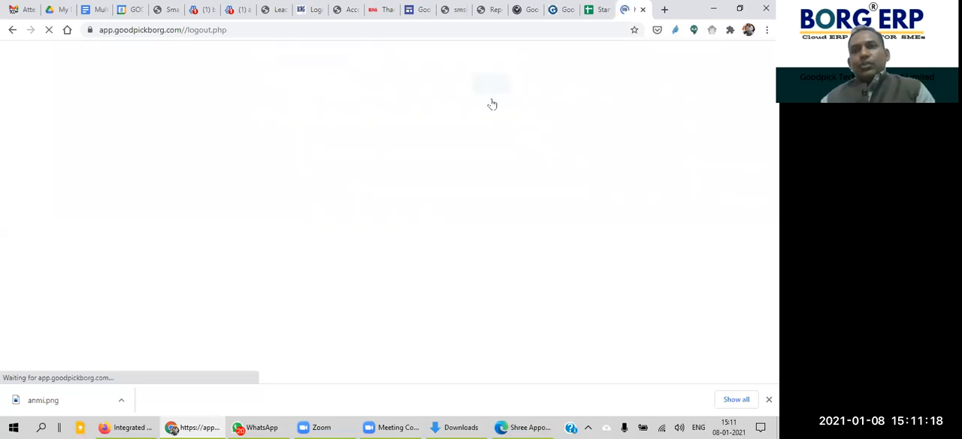